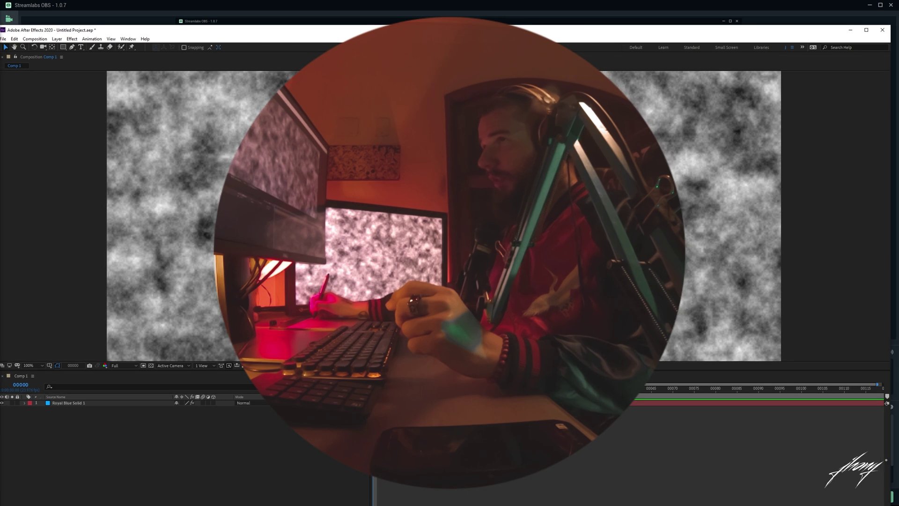
Maximize the program window and fit the whole composition in the viewer
{"action": "double_click", "coordinate": [452, 31]}
{"action": "left_click", "coordinate": [247, 434]}
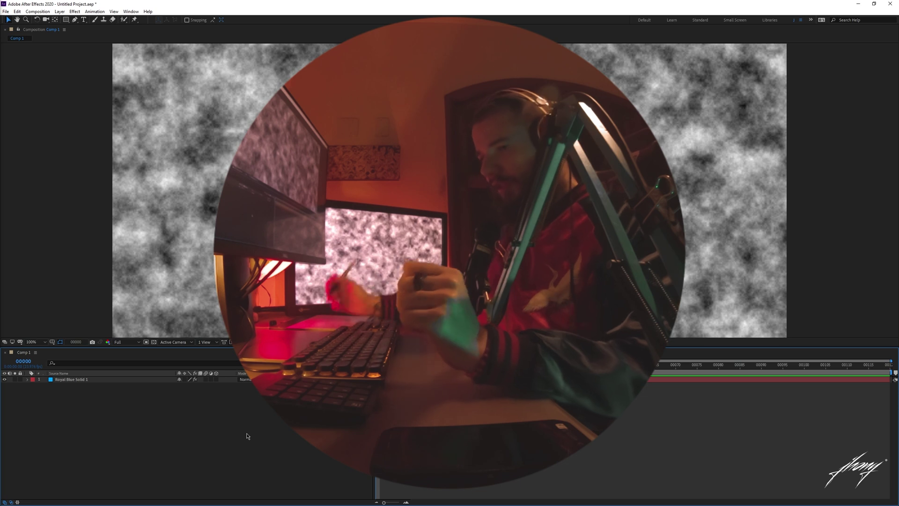
{"action": "key", "text": "F13"}
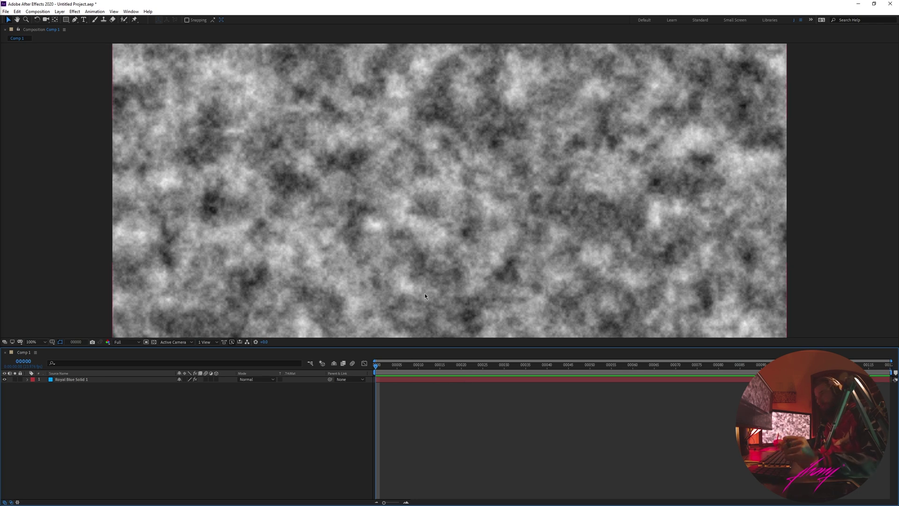
{"action": "left_click", "coordinate": [33, 342]}
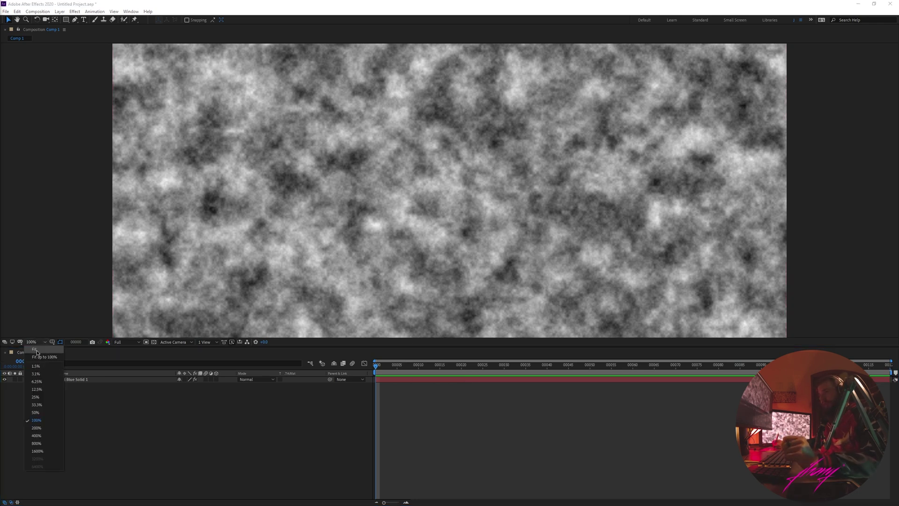
{"action": "left_click", "coordinate": [19, 368]}
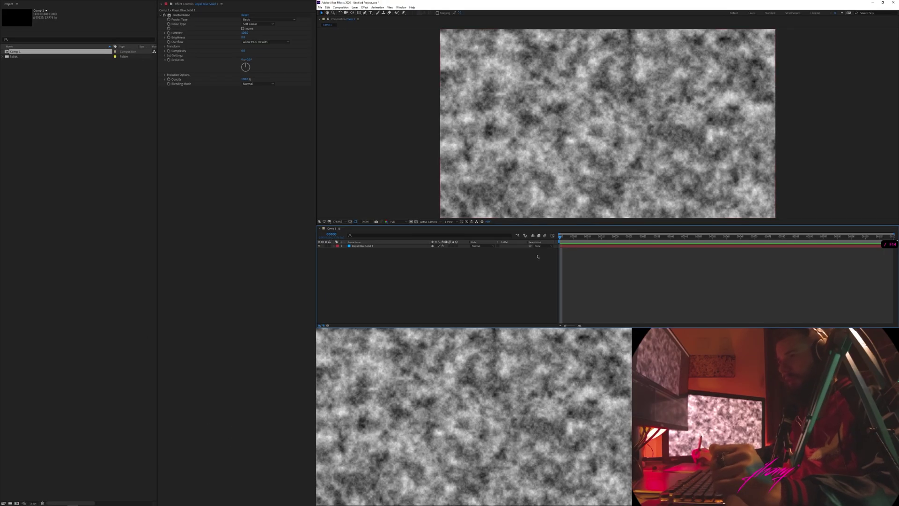
{"action": "left_click", "coordinate": [76, 100]}
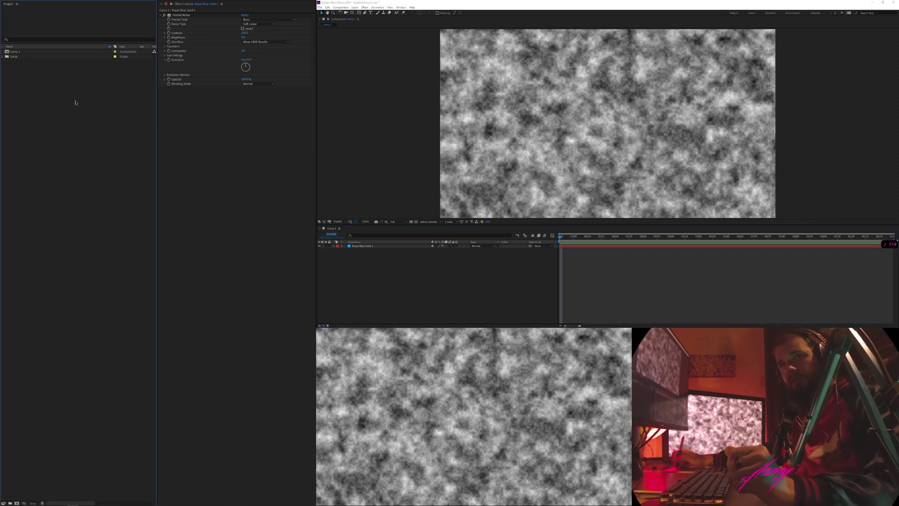
{"action": "left_click", "coordinate": [176, 19]}
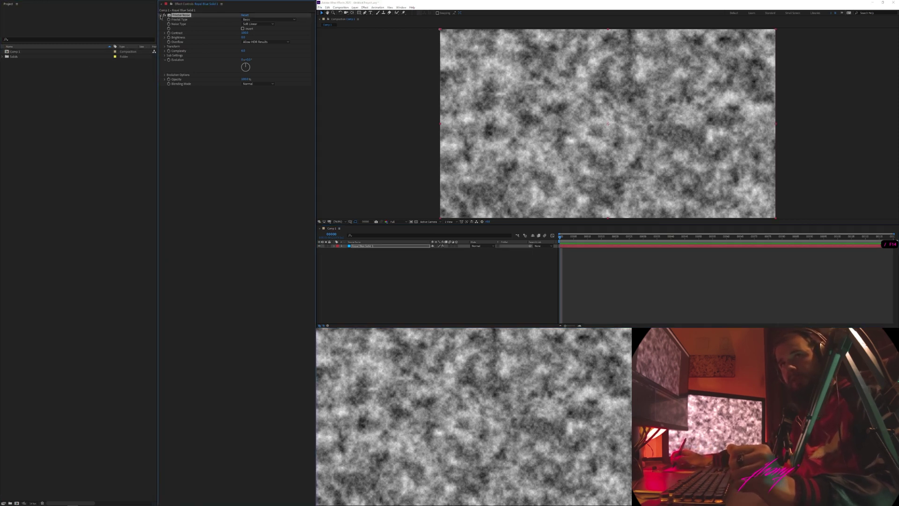
{"action": "left_click", "coordinate": [160, 16]}
{"action": "left_click", "coordinate": [160, 15]}
{"action": "left_click", "coordinate": [160, 16]}
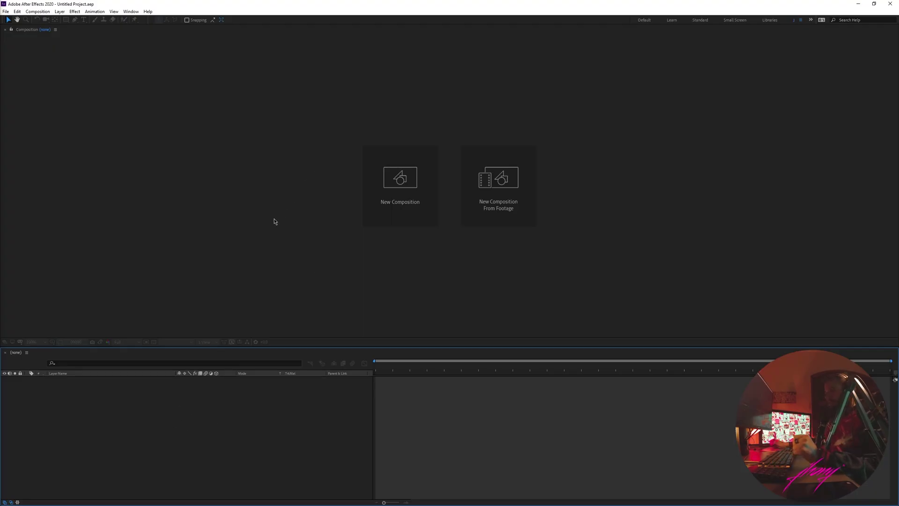
Create a 1920 × 1080 composition of 120 frames at 23.976 fps and add a comp-size royal blue solid
{"action": "key", "text": "ctrl+n"}
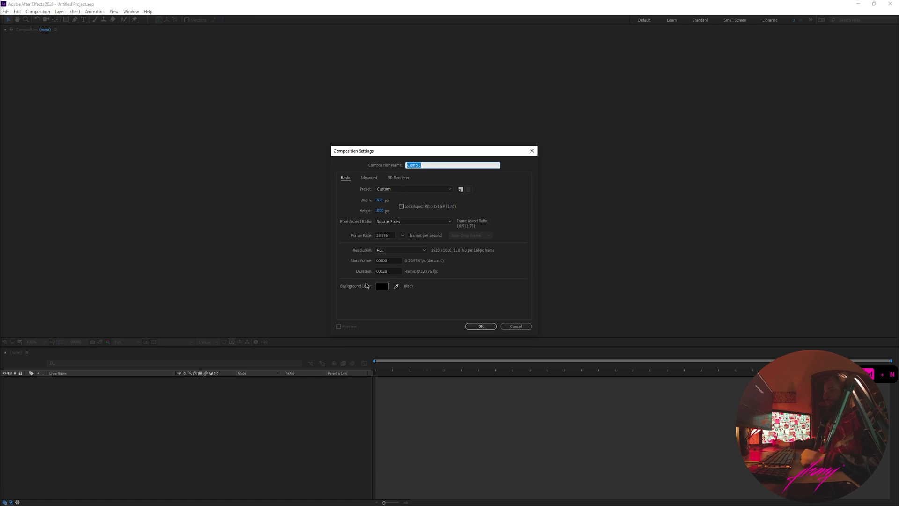
{"action": "left_click", "coordinate": [476, 327]}
{"action": "key", "text": "ctrl+y"}
{"action": "left_click", "coordinate": [241, 197]}
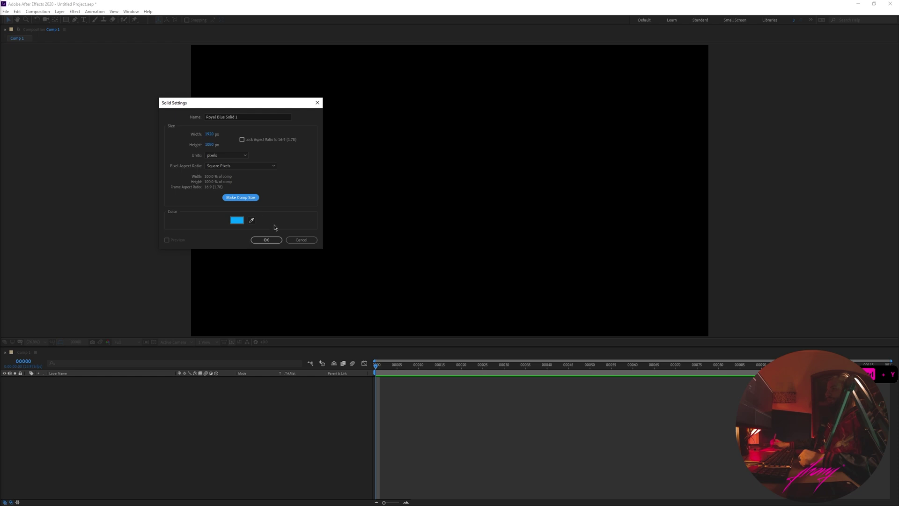
{"action": "left_click", "coordinate": [266, 240]}
Rename the solid layer as E3D BASE
{"action": "key", "text": "Return"}
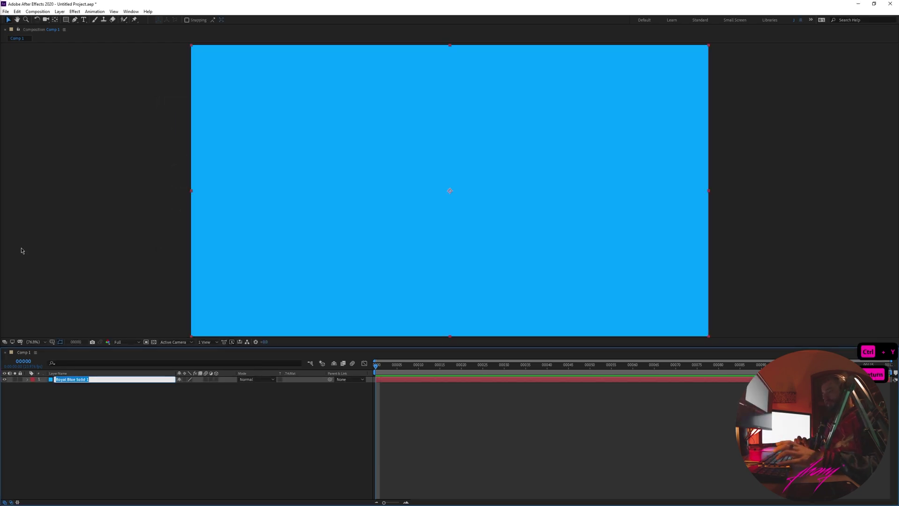
{"action": "key", "text": "Caps_Lock"}
{"action": "type", "text": "E3D BASE"}
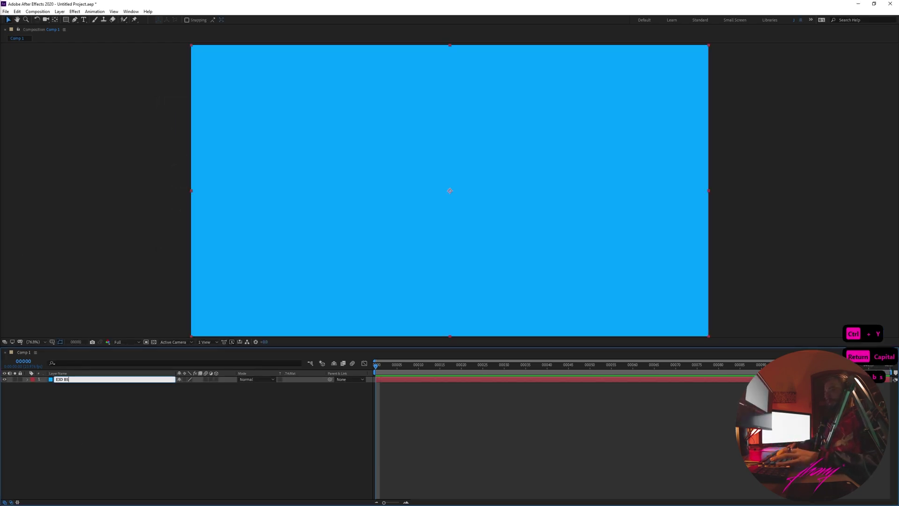
{"action": "key", "text": "Return"}
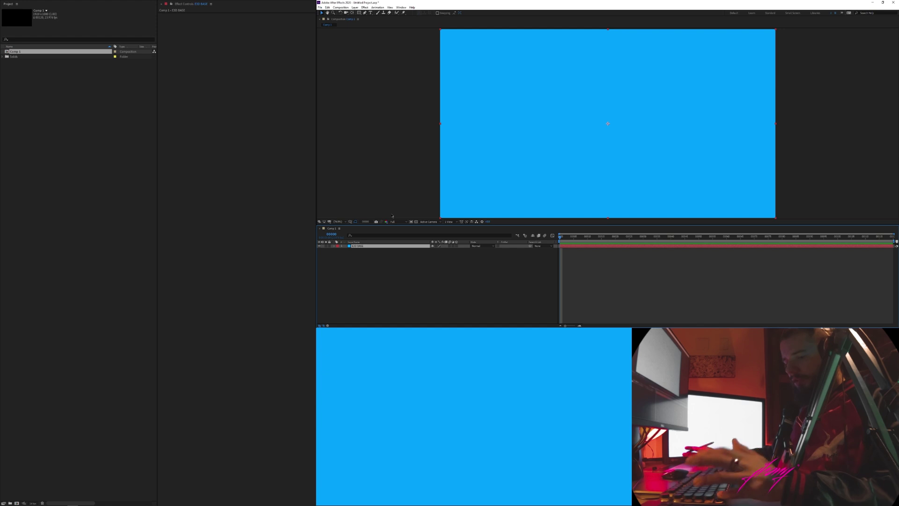
Apply the Element effect to the E3D BASE layer and open its Scene Setup
{"action": "key", "text": "ctrl+space"}
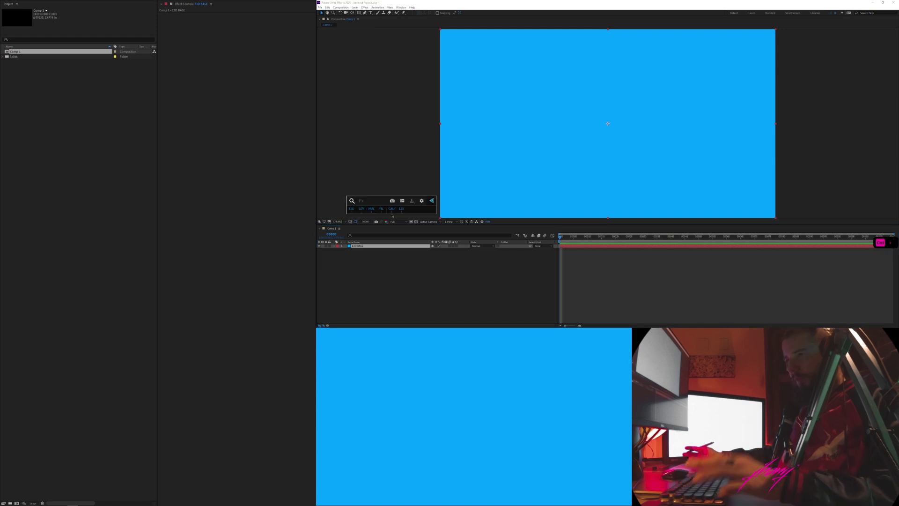
{"action": "left_click", "coordinate": [353, 214]}
{"action": "key", "text": "F14"}
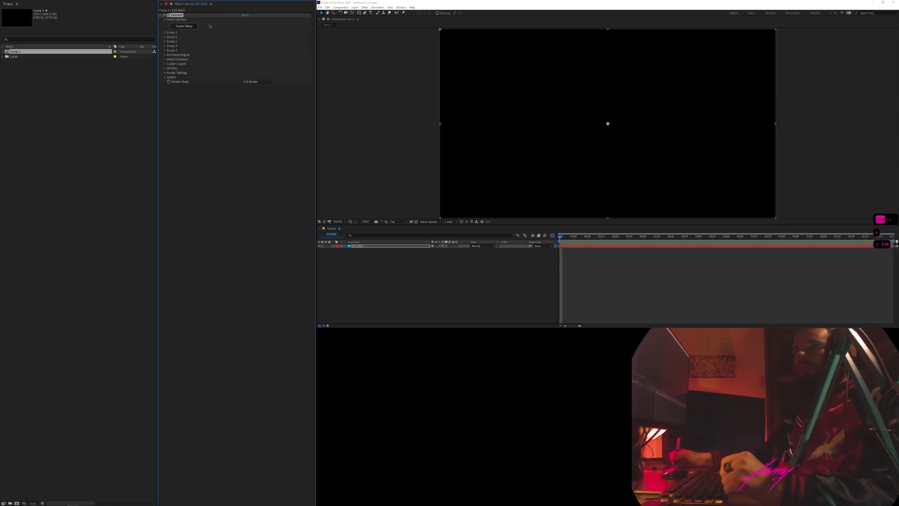
{"action": "left_click", "coordinate": [186, 27]}
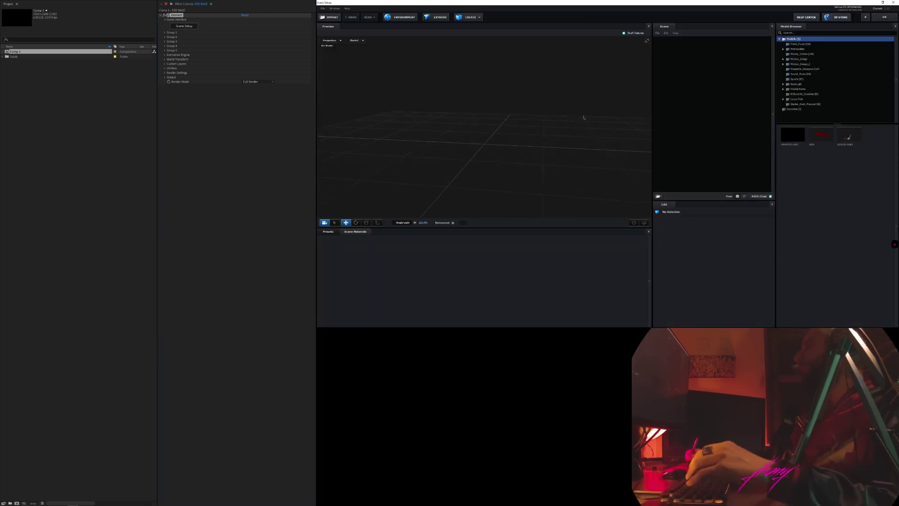
Add a plane model scaled up into a large floor, and add a box model to the scene
{"action": "left_click", "coordinate": [471, 17]}
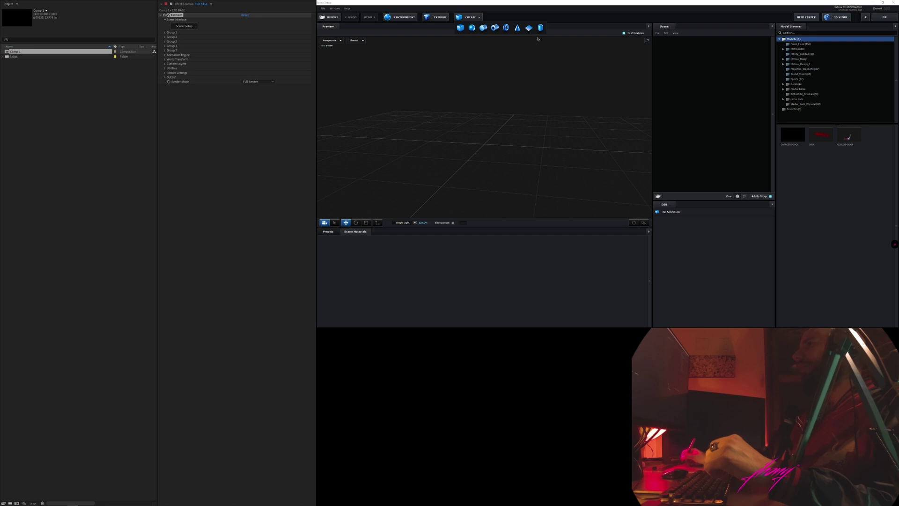
{"action": "left_click", "coordinate": [529, 28]}
{"action": "key", "text": "r"}
{"action": "left_click_drag", "start_coordinate": [560, 103], "coordinate": [669, 56]}
{"action": "left_click", "coordinate": [475, 17]}
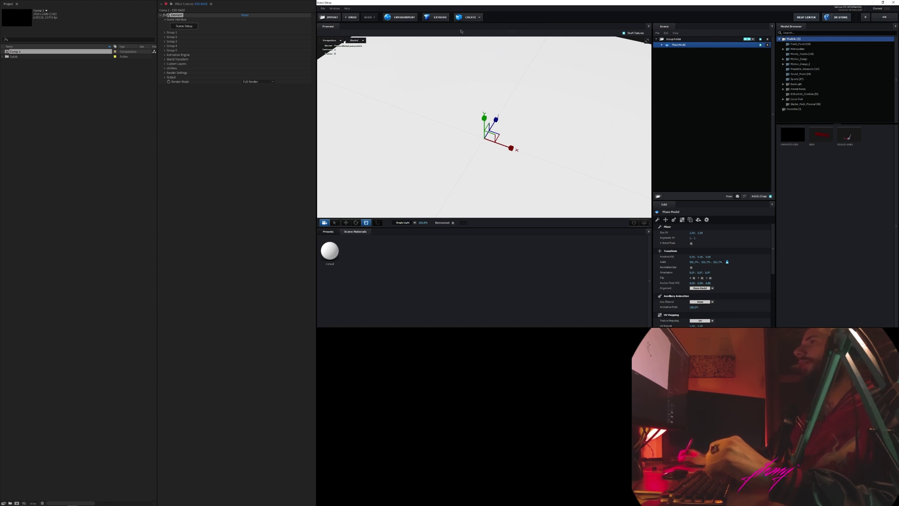
{"action": "left_click", "coordinate": [461, 27]}
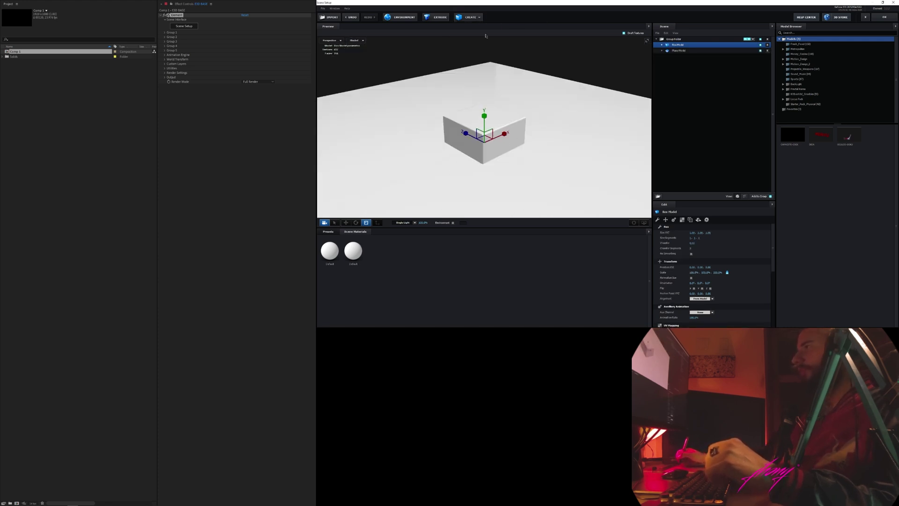
Move the box model into its own group folder, separate from the plane's, and accept the scene
{"action": "left_click_drag", "start_coordinate": [681, 46], "coordinate": [677, 57]}
{"action": "left_click", "coordinate": [673, 39]}
{"action": "left_click", "coordinate": [656, 40]}
{"action": "left_click", "coordinate": [673, 46]}
{"action": "left_click", "coordinate": [659, 196]}
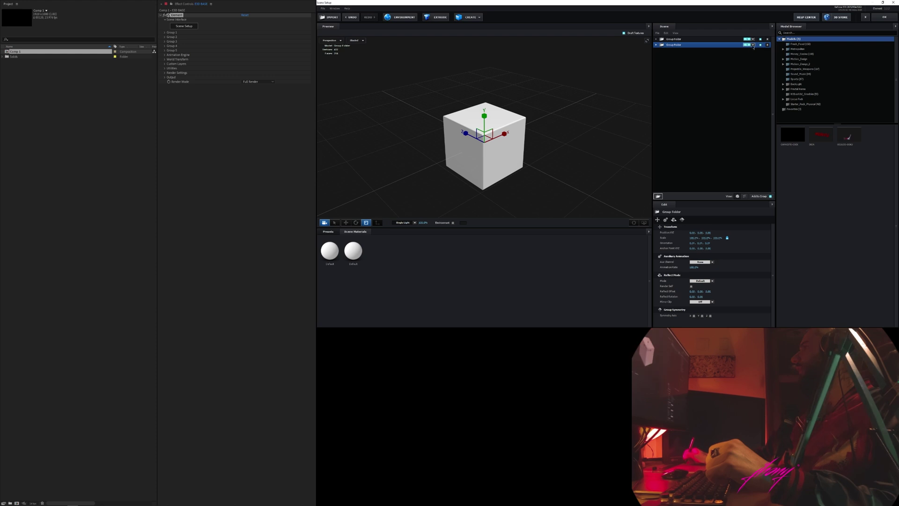
{"action": "left_click", "coordinate": [657, 39]}
{"action": "left_click", "coordinate": [657, 50]}
{"action": "left_click", "coordinate": [678, 56]}
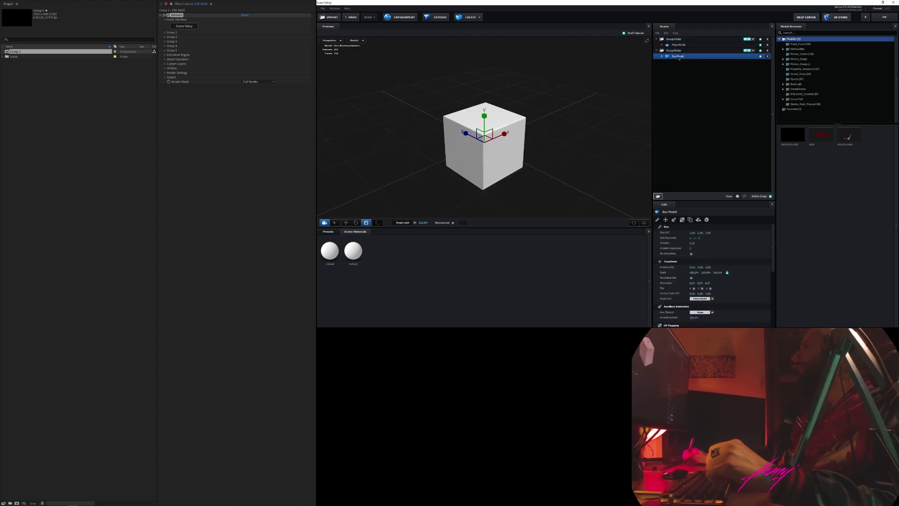
{"action": "left_click", "coordinate": [884, 17]}
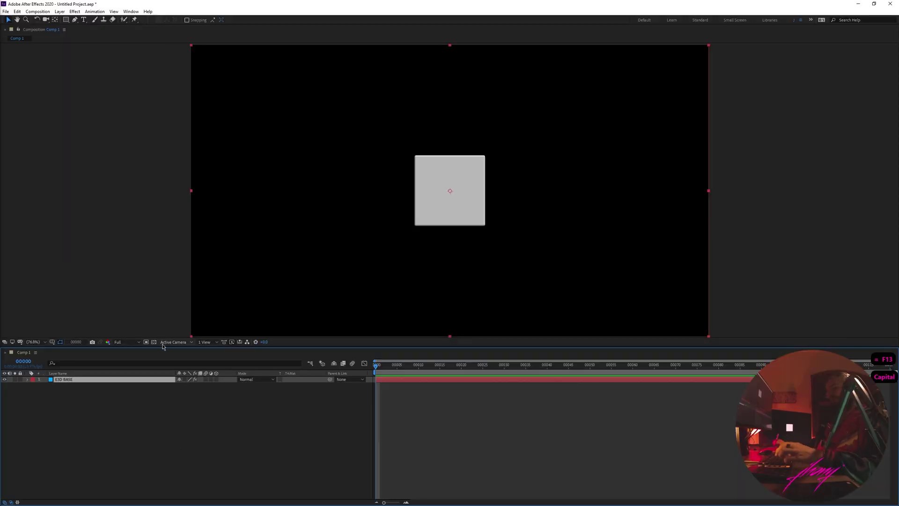
Add a one-node camera with the 28mm preset to the composition
{"action": "key", "text": "ctrl+alt+shift+c"}
{"action": "left_click", "coordinate": [220, 70]}
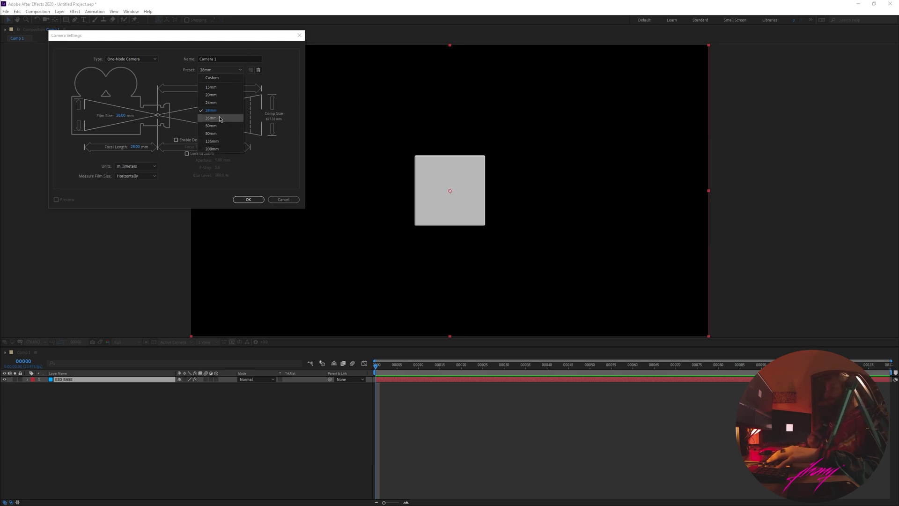
{"action": "left_click_drag", "start_coordinate": [239, 32], "coordinate": [249, 33]}
{"action": "left_click", "coordinate": [229, 70]}
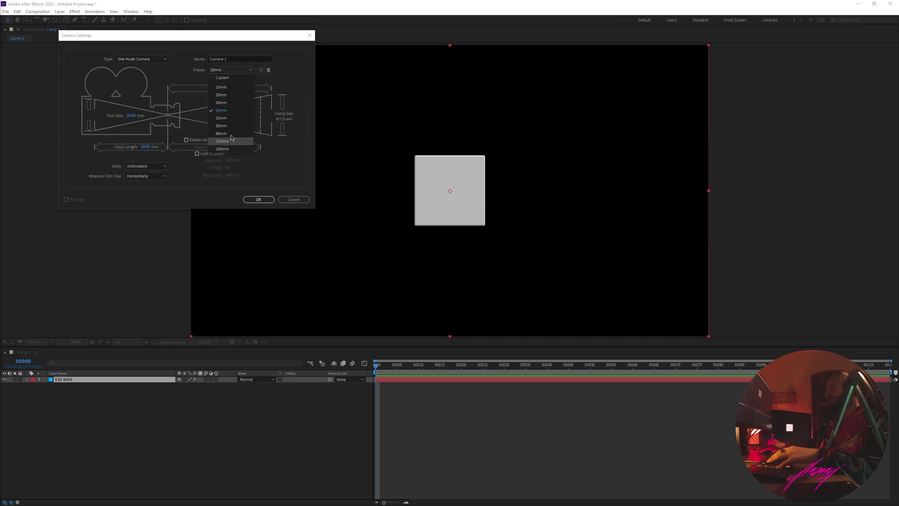
{"action": "left_click_drag", "start_coordinate": [257, 36], "coordinate": [265, 38]}
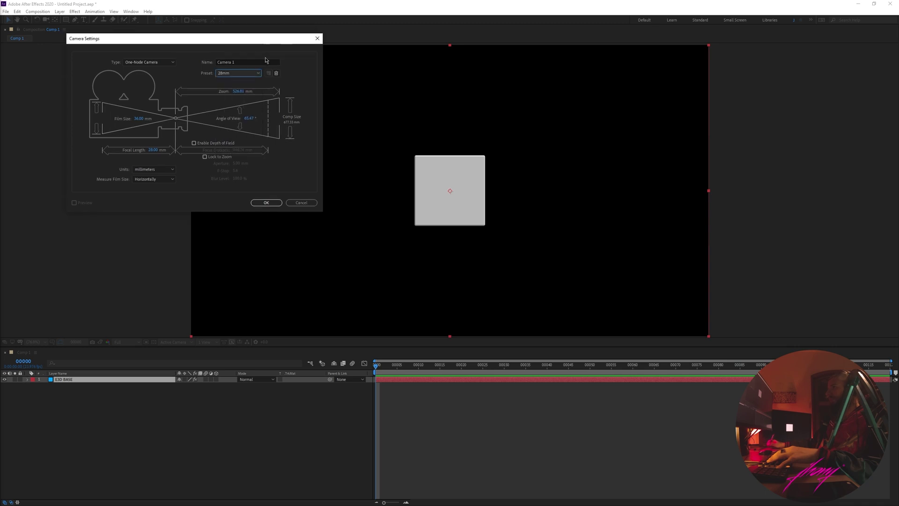
{"action": "left_click", "coordinate": [241, 74]}
{"action": "left_click", "coordinate": [275, 46]}
{"action": "left_click_drag", "start_coordinate": [261, 42], "coordinate": [270, 50]}
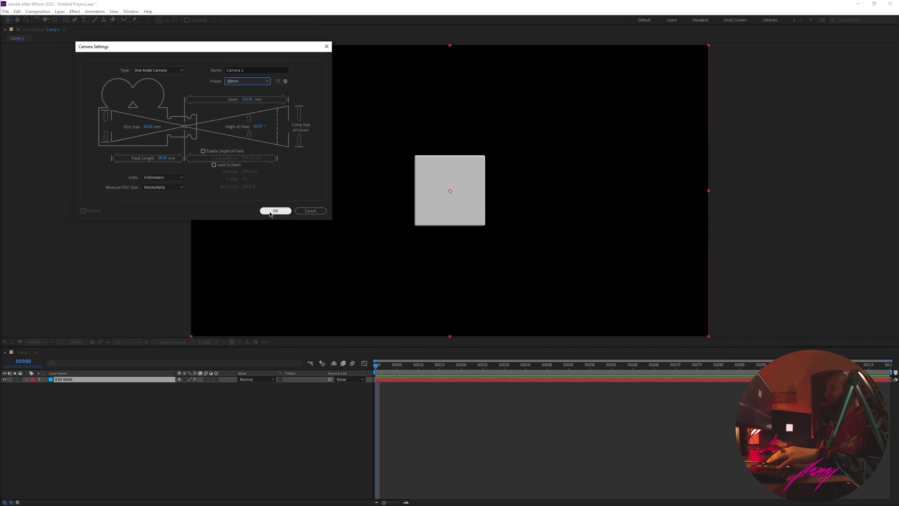
{"action": "left_click", "coordinate": [274, 211]}
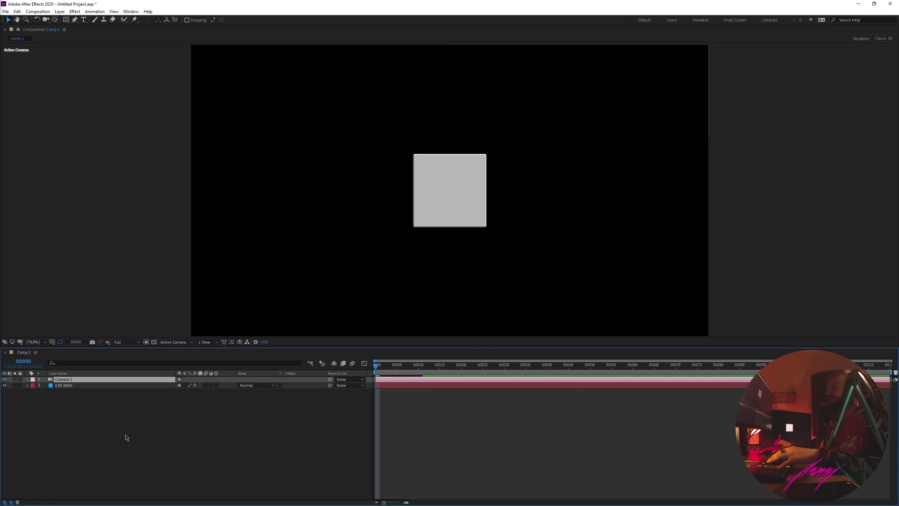
Create group nulls for Group 1 and Group 2 from the Element effect on E3D BASE
{"action": "left_click", "coordinate": [89, 386]}
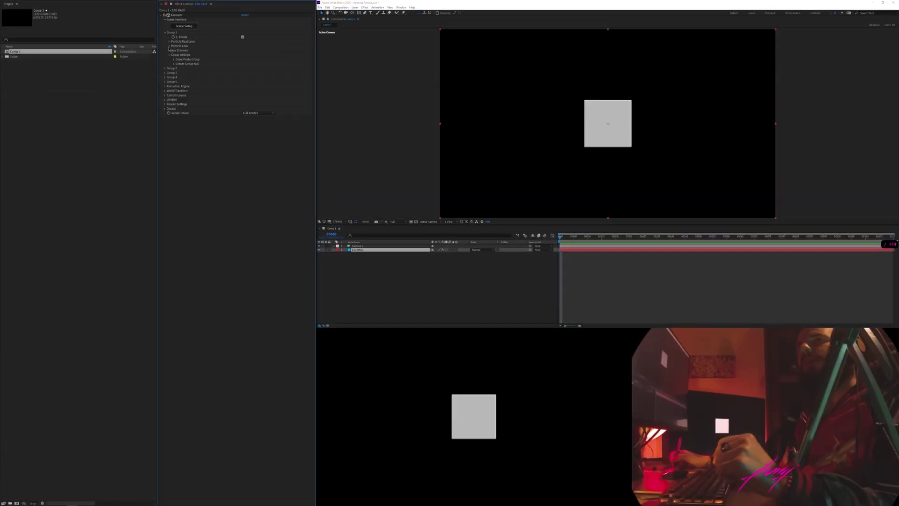
{"action": "left_click", "coordinate": [173, 64]}
{"action": "left_click", "coordinate": [188, 70]}
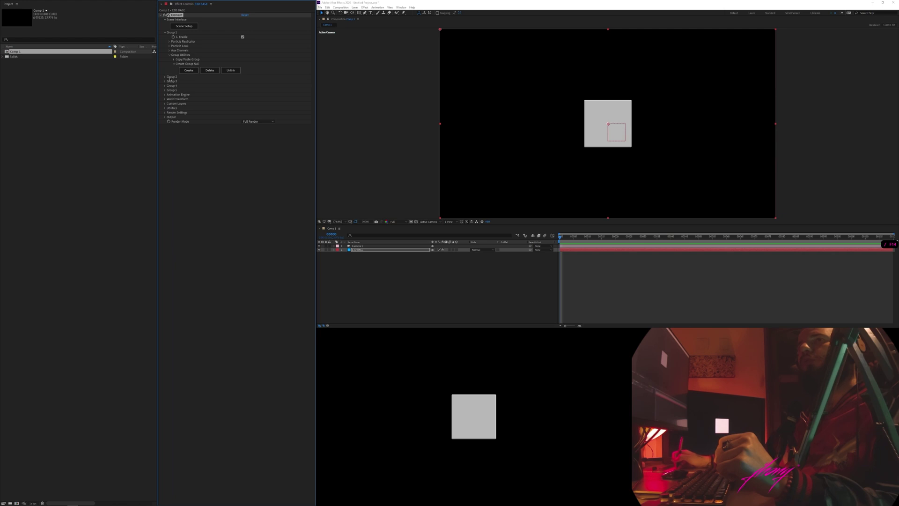
{"action": "left_click", "coordinate": [165, 76]}
{"action": "left_click", "coordinate": [174, 107]}
{"action": "left_click", "coordinate": [189, 115]}
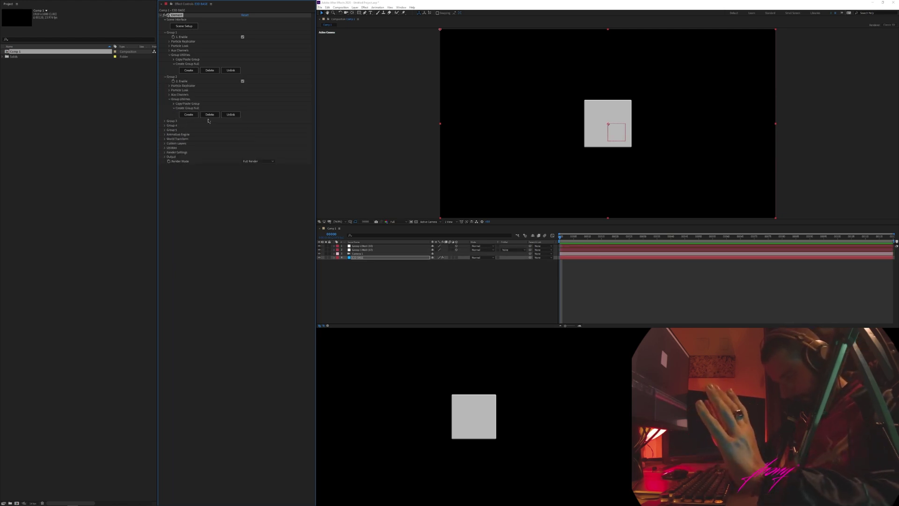
Examine the Group 1 and Group 2 null layers in the timeline
{"action": "left_click_drag", "start_coordinate": [379, 291], "coordinate": [363, 246]}
{"action": "left_click", "coordinate": [366, 266]}
{"action": "left_click", "coordinate": [368, 254]}
{"action": "left_click", "coordinate": [369, 251]}
{"action": "left_click", "coordinate": [370, 246]}
{"action": "left_click", "coordinate": [371, 249]}
{"action": "left_click", "coordinate": [371, 246]}
{"action": "left_click", "coordinate": [371, 250]}
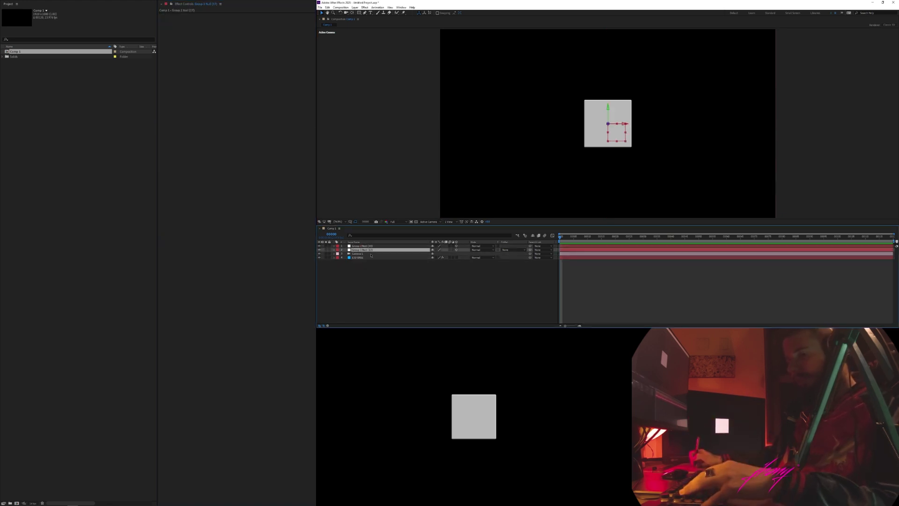
{"action": "left_click", "coordinate": [370, 247]}
{"action": "left_click", "coordinate": [78, 386]}
{"action": "left_click", "coordinate": [79, 380]}
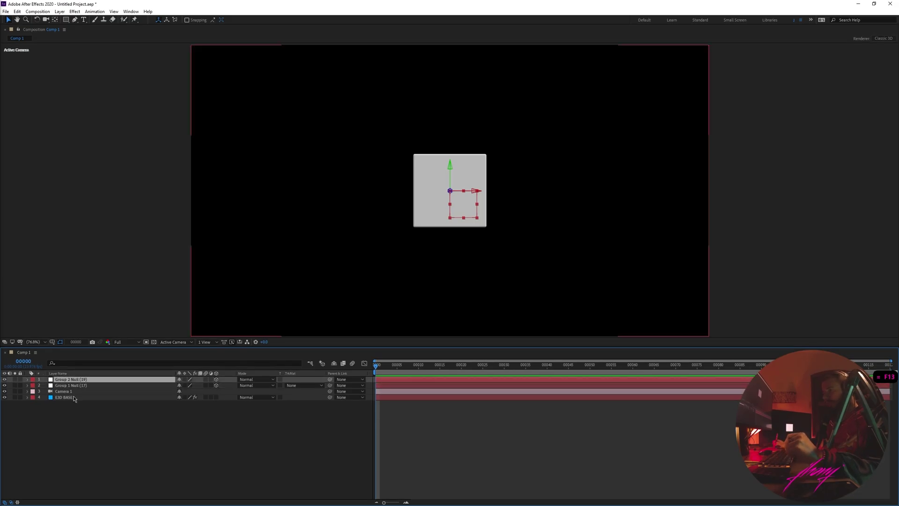
Review the plane and box group folders in Element's Scene Setup, and compare them with the group null layers
{"action": "left_click", "coordinate": [73, 399]}
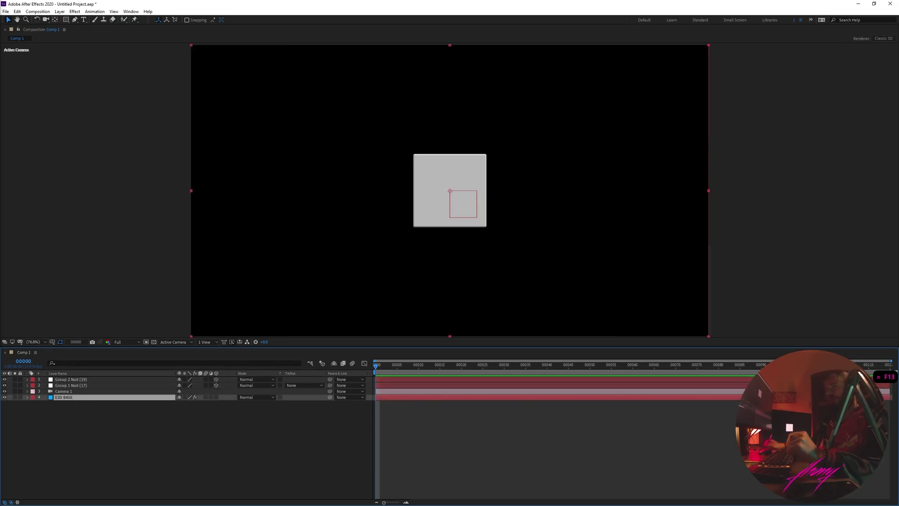
{"action": "key", "text": "Return"}
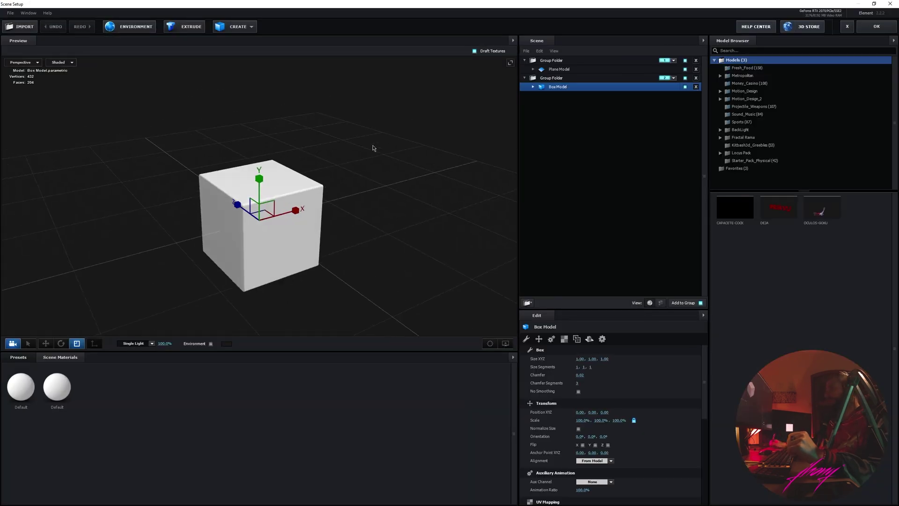
{"action": "left_click", "coordinate": [848, 27]}
{"action": "left_click", "coordinate": [92, 385]}
{"action": "left_click", "coordinate": [92, 380]}
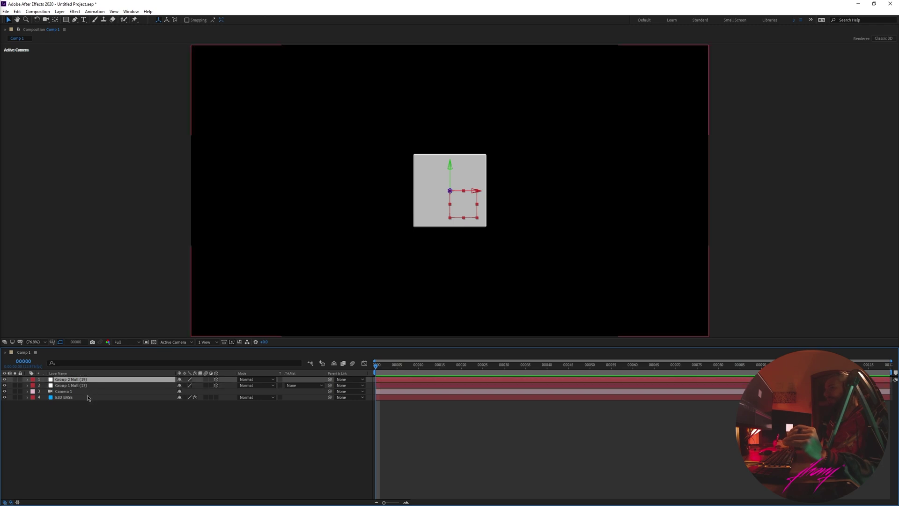
{"action": "left_click", "coordinate": [83, 398]}
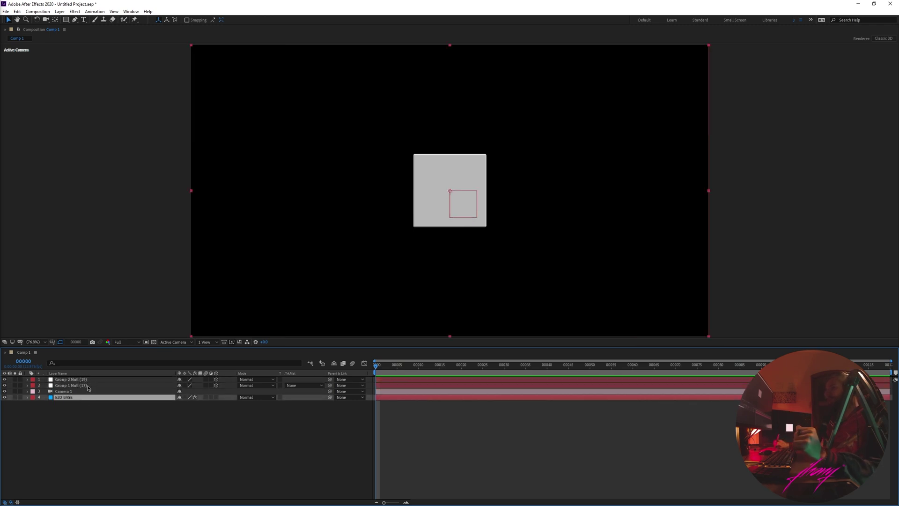
{"action": "left_click", "coordinate": [87, 385]}
{"action": "left_click", "coordinate": [75, 379]}
{"action": "key", "text": "r"}
{"action": "key", "text": "ctrl+z"}
{"action": "left_click", "coordinate": [78, 442]}
{"action": "left_click", "coordinate": [28, 380]}
{"action": "left_click", "coordinate": [85, 386]}
Append "quadrado" to the Group 2 null layer's name
{"action": "left_click", "coordinate": [83, 380]}
{"action": "key", "text": "Return"}
{"action": "key", "text": "End"}
{"action": "type", "text": "quadrado"}
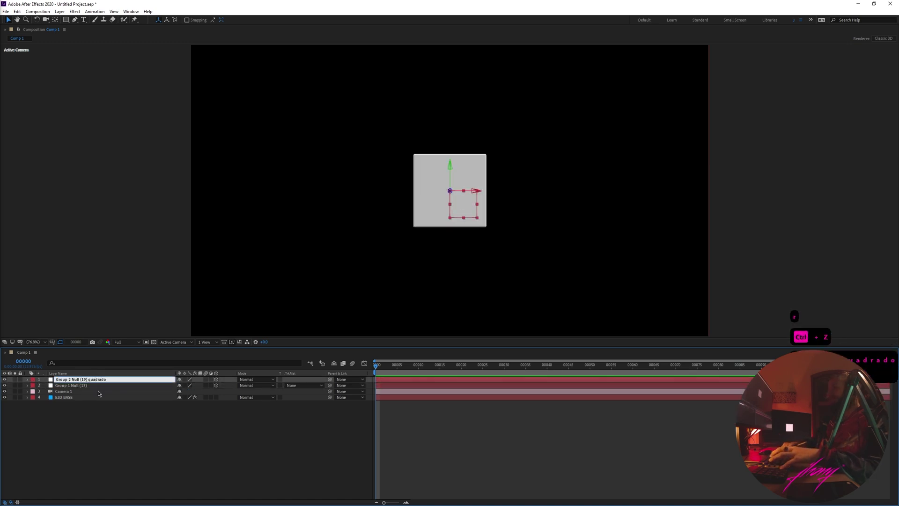
{"action": "key", "text": "Return"}
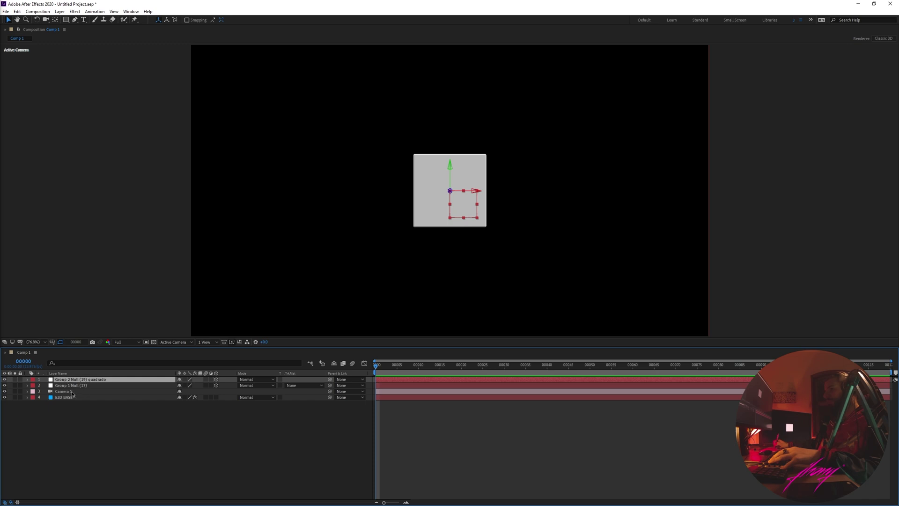
Append "plane" to the Group 1 null layer's name
{"action": "left_click", "coordinate": [93, 386]}
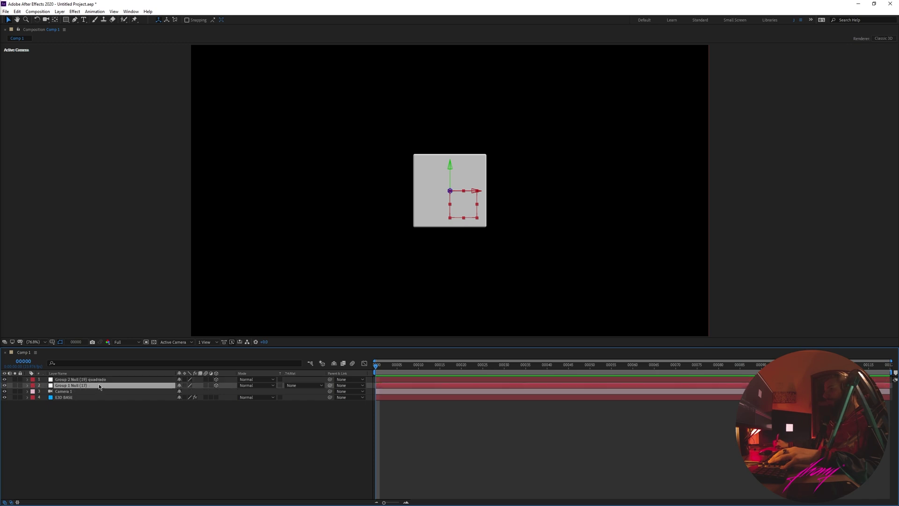
{"action": "key", "text": "Return"}
{"action": "key", "text": "End"}
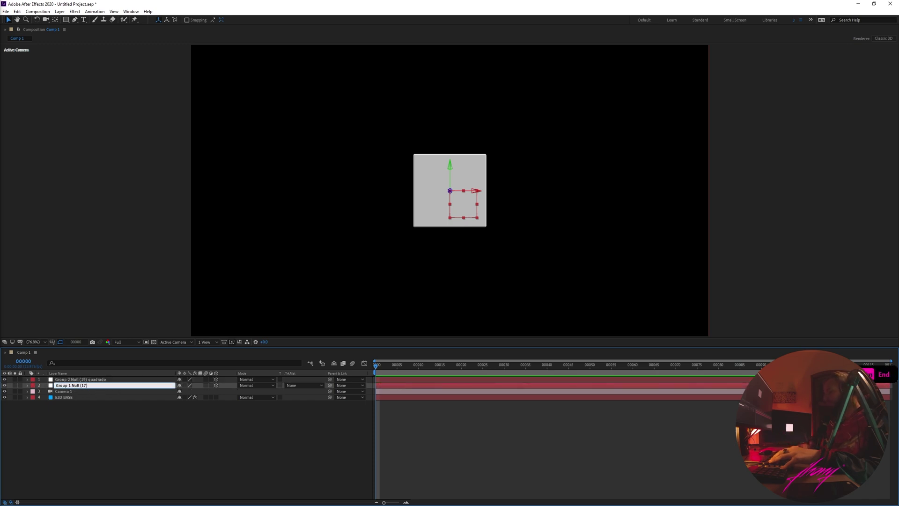
{"action": "type", "text": "plane"}
{"action": "key", "text": "Return"}
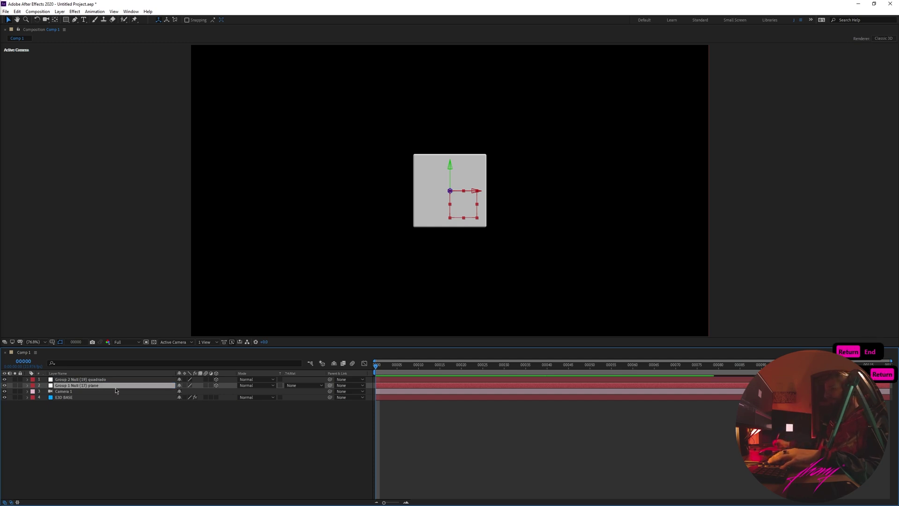
Move Camera 1 above the group nulls in the layer stack, and add a new 3D null object above it
{"action": "left_click", "coordinate": [127, 392]}
{"action": "key", "text": "ctrl+shift+bracketright"}
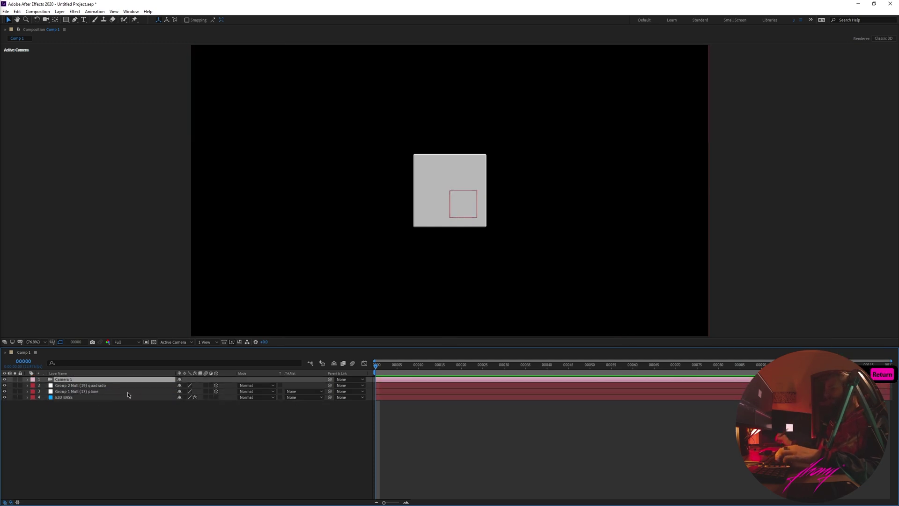
{"action": "key", "text": "ctrl+alt+shift+y"}
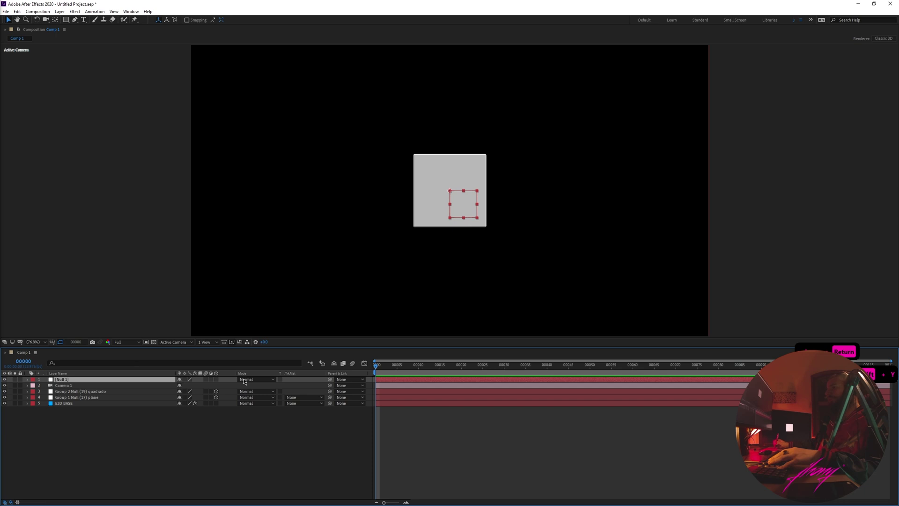
{"action": "left_click", "coordinate": [217, 379]}
{"action": "left_click", "coordinate": [49, 421]}
Parent Camera 1 to the new null
{"action": "left_click", "coordinate": [64, 380]}
{"action": "left_click", "coordinate": [64, 386]}
{"action": "left_click_drag", "start_coordinate": [330, 387], "coordinate": [65, 380]}
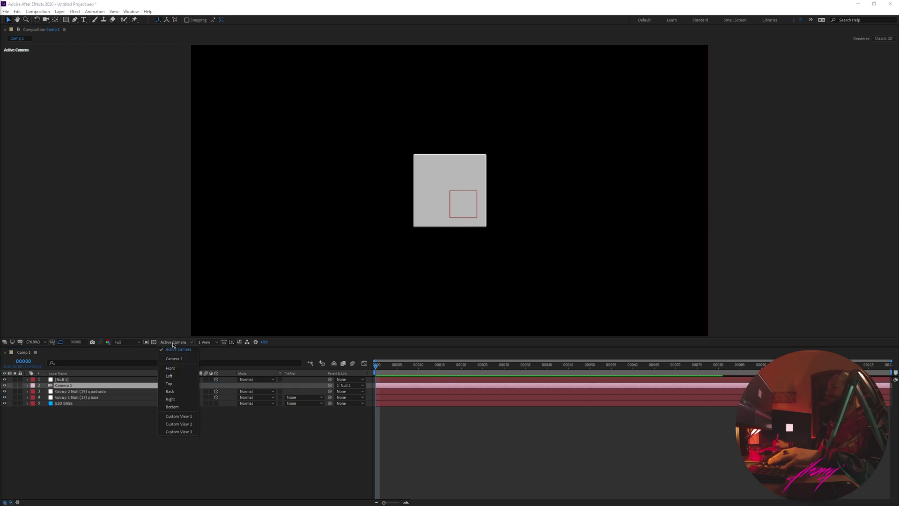
Look at the camera and scene from Custom View 1 with Camera 1 selected
{"action": "left_click", "coordinate": [173, 345]}
{"action": "left_click", "coordinate": [186, 415]}
{"action": "left_click", "coordinate": [83, 415]}
{"action": "left_click", "coordinate": [74, 386]}
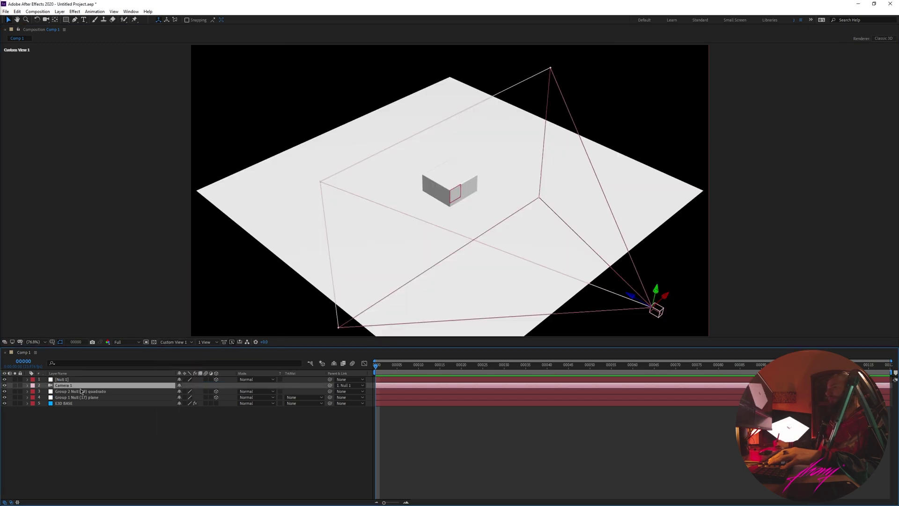
Try rotating Null 1 about its Y axis to orbit the parented camera around the box, and undo it
{"action": "left_click", "coordinate": [66, 379]}
{"action": "key", "text": "r"}
{"action": "left_click_drag", "start_coordinate": [187, 397], "coordinate": [218, 398]}
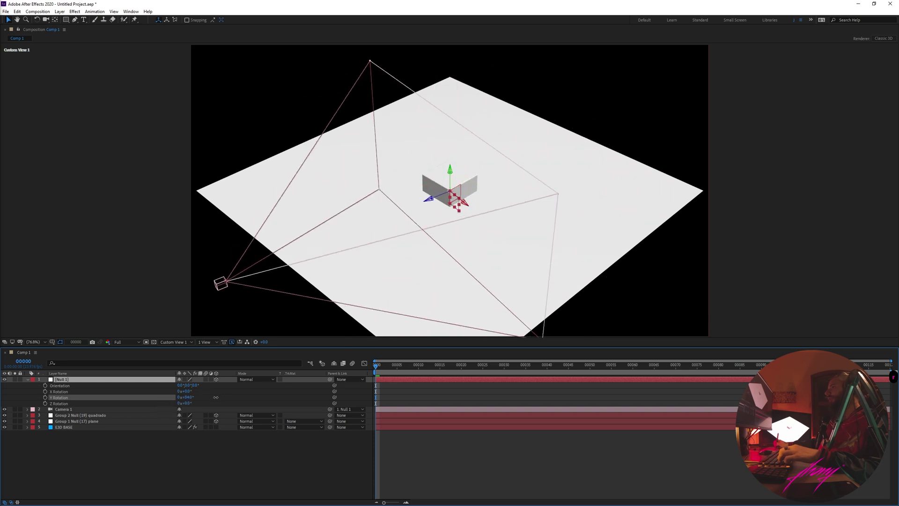
{"action": "key", "text": "ctrl+z"}
Try rotating Camera 1 directly about its Y axis, undo it, and collapse the layer properties
{"action": "left_click", "coordinate": [101, 410]}
{"action": "key", "text": "r"}
{"action": "mouse_move", "coordinate": [186, 427]}
{"action": "left_mouse_down"}
{"action": "mouse_move", "coordinate": [212, 425]}
{"action": "mouse_move", "coordinate": [158, 424]}
{"action": "mouse_move", "coordinate": [191, 423]}
{"action": "left_mouse_up"}
{"action": "key", "text": "ctrl+z"}
{"action": "key", "text": "ctrl+a"}
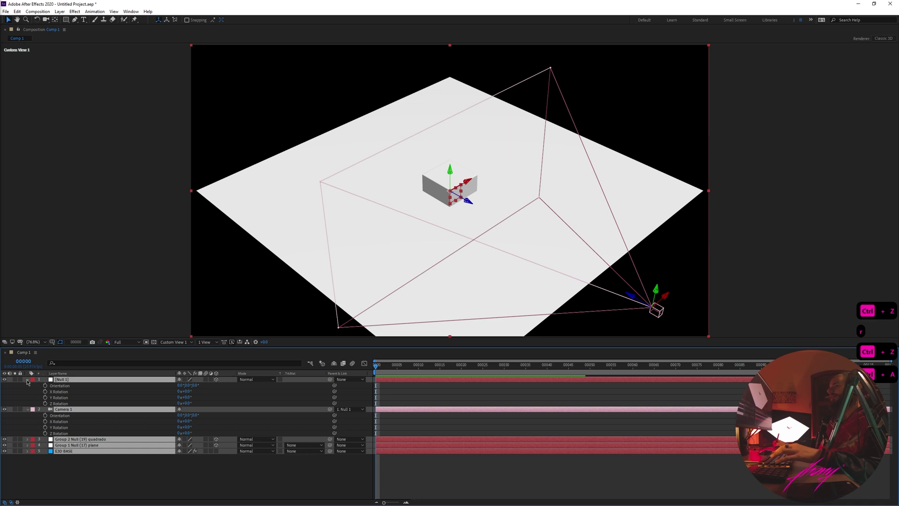
{"action": "left_click", "coordinate": [27, 380]}
{"action": "left_click", "coordinate": [71, 432]}
Test Null 1's Y rotation on the parented camera once more, and undo it
{"action": "left_click", "coordinate": [104, 386]}
{"action": "left_click", "coordinate": [90, 380]}
{"action": "key", "text": "r"}
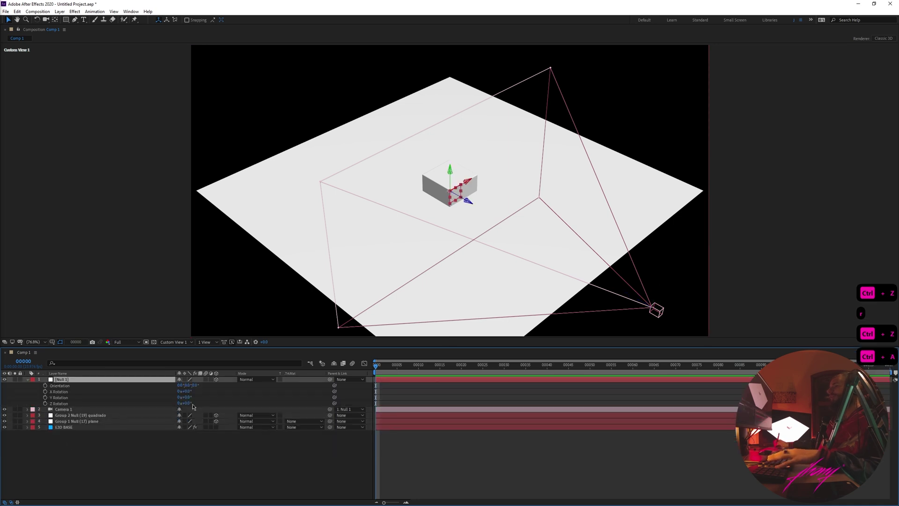
{"action": "left_click_drag", "start_coordinate": [187, 397], "coordinate": [206, 396]}
{"action": "key", "text": "ctrl+z"}
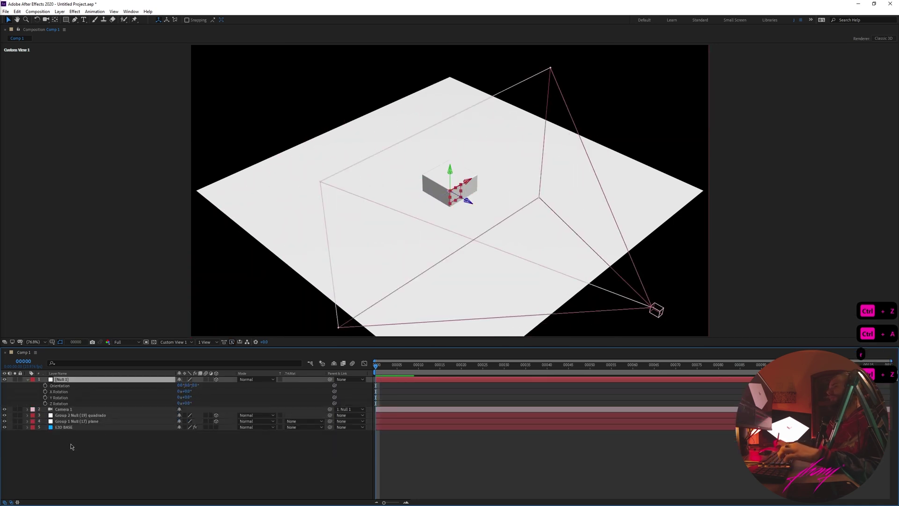
Collapse the layer properties and return to the Active Camera view with the quadrado null selected
{"action": "left_click", "coordinate": [72, 445]}
{"action": "key", "text": "ctrl+a"}
{"action": "left_click", "coordinate": [28, 380]}
{"action": "left_click", "coordinate": [79, 391]}
{"action": "key", "text": "Escape"}
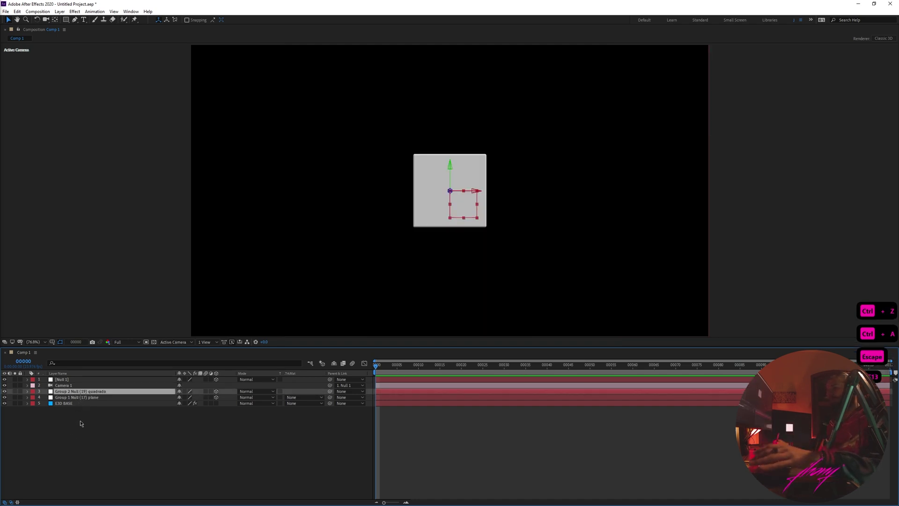
Rotate Null 1 about its X axis so the parented camera looks down on the floor plane and box
{"action": "key", "text": "p"}
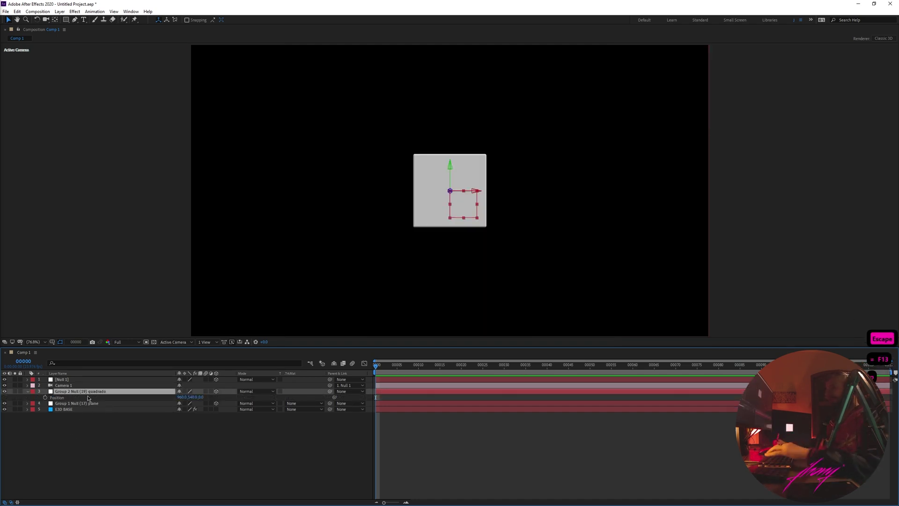
{"action": "left_click", "coordinate": [64, 386]}
{"action": "left_click", "coordinate": [28, 392]}
{"action": "left_click", "coordinate": [71, 380]}
{"action": "key", "text": "r"}
{"action": "left_click_drag", "start_coordinate": [186, 391], "coordinate": [86, 399]}
{"action": "key", "text": "ctrl+a"}
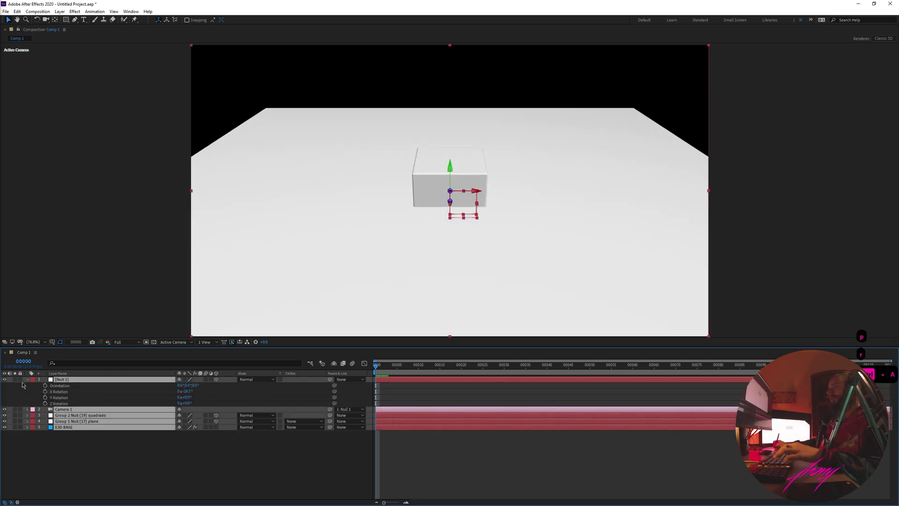
{"action": "left_click", "coordinate": [28, 380]}
Try raising the quadrado null through its Y position value, and undo it
{"action": "left_click", "coordinate": [96, 391]}
{"action": "left_click", "coordinate": [163, 445]}
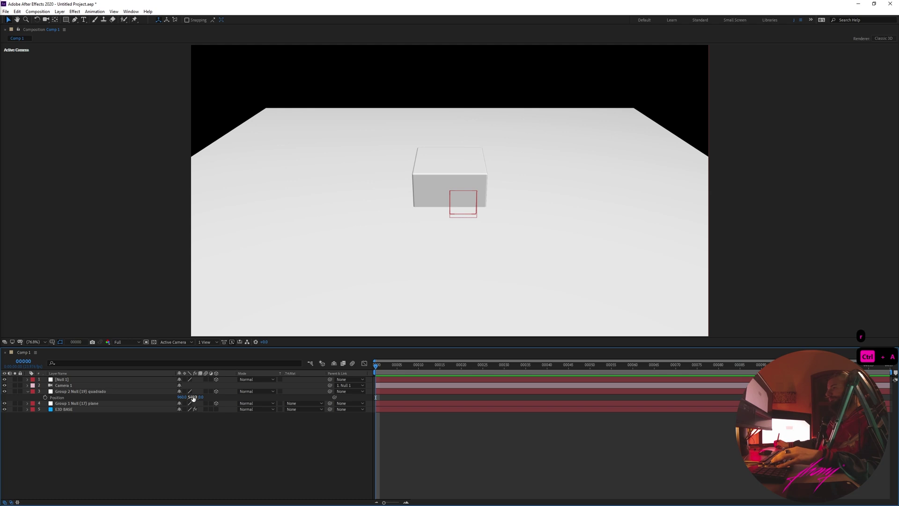
{"action": "left_click_drag", "start_coordinate": [194, 397], "coordinate": [172, 397]}
{"action": "key", "text": "ctrl+z"}
Move the quadrado null up along its Y axis until the box sits on the floor plane
{"action": "left_click", "coordinate": [101, 393]}
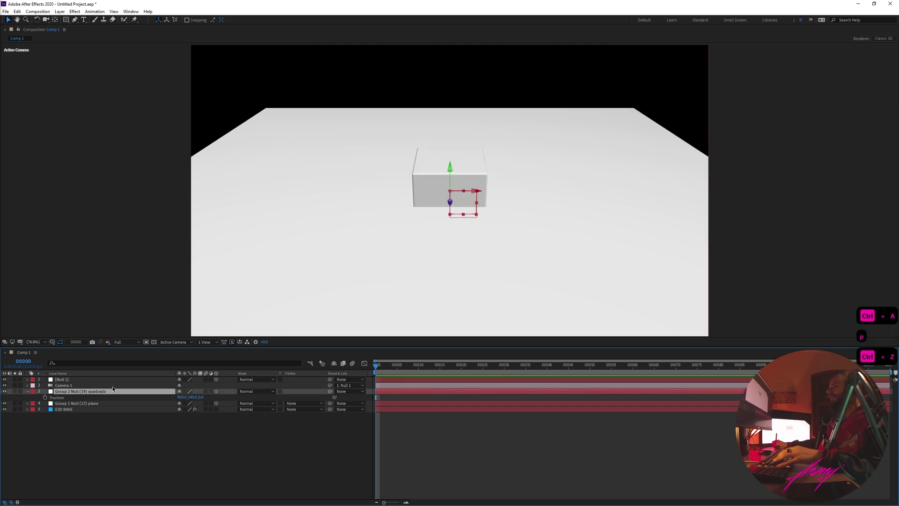
{"action": "key", "text": "v"}
{"action": "left_click_drag", "start_coordinate": [451, 170], "coordinate": [452, 138]}
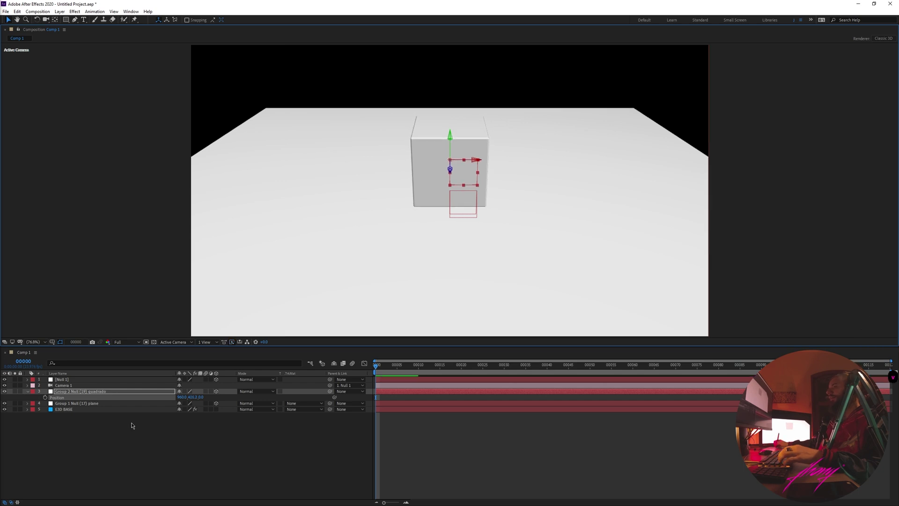
{"action": "left_click", "coordinate": [145, 422]}
{"action": "key", "text": "ctrl+a"}
{"action": "left_click", "coordinate": [28, 391]}
In the Element effect's Output settings on E3D BASE, set Supersampling to 2 and enable Enhanced Multisampling
{"action": "left_click", "coordinate": [66, 403]}
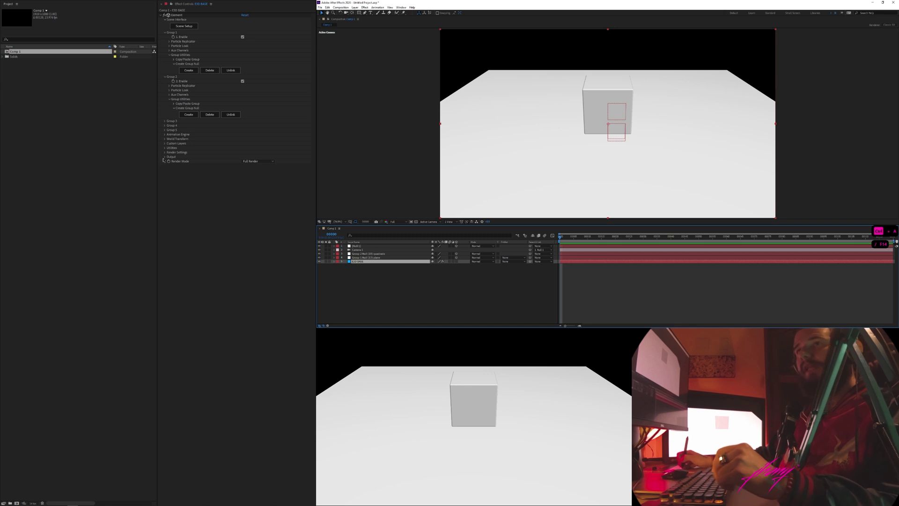
{"action": "left_click", "coordinate": [165, 157]}
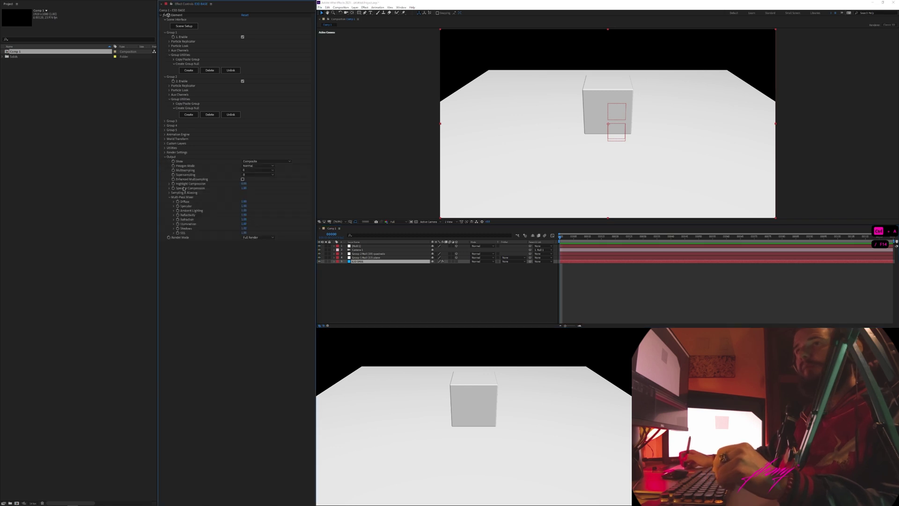
{"action": "left_click", "coordinate": [257, 175]}
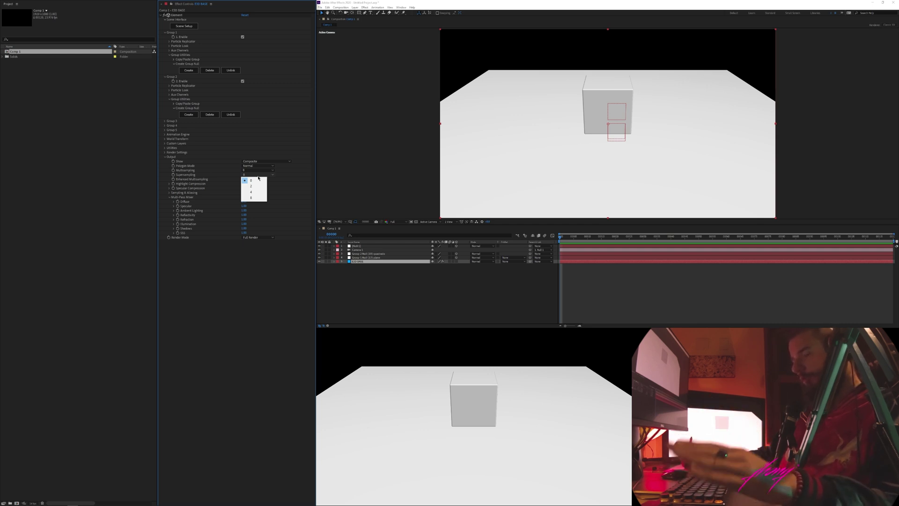
{"action": "left_click", "coordinate": [251, 186]}
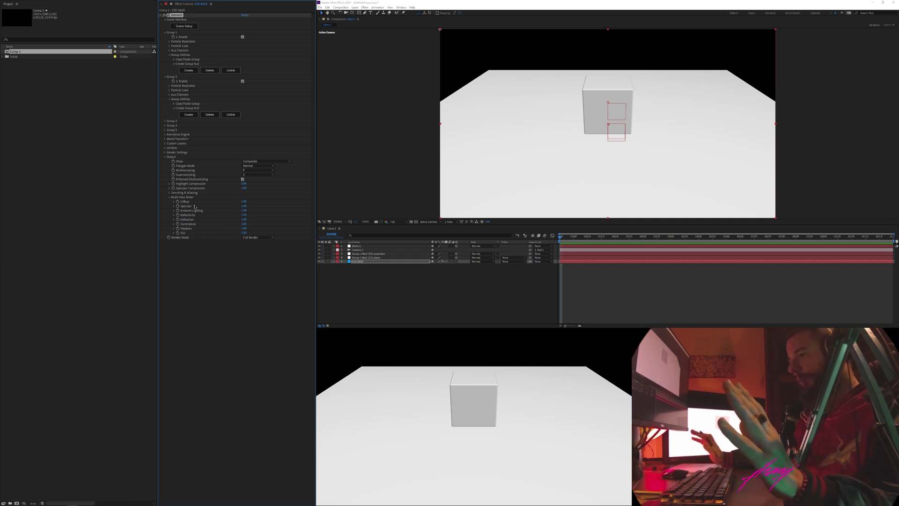
{"action": "left_click", "coordinate": [366, 262]}
{"action": "left_click", "coordinate": [366, 262]}
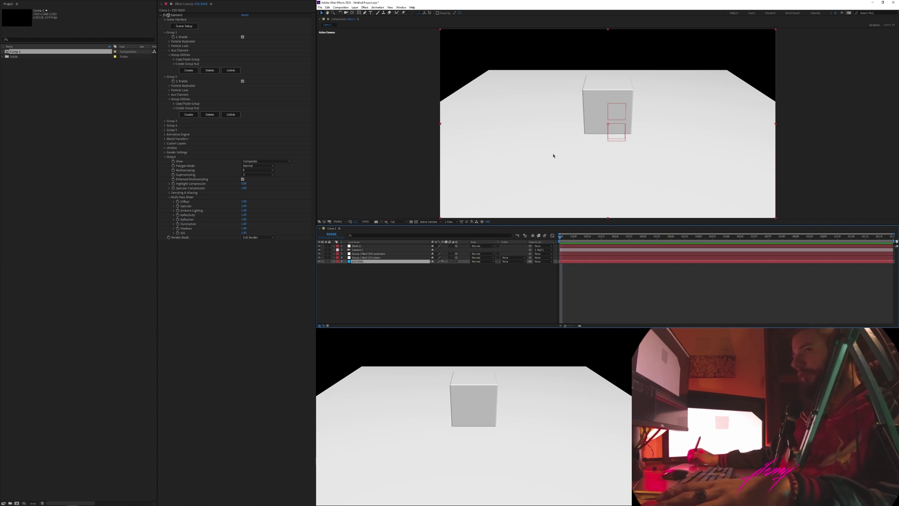
Review the available Supersampling options in Element's Output settings, keeping 2
{"action": "left_click", "coordinate": [258, 174]}
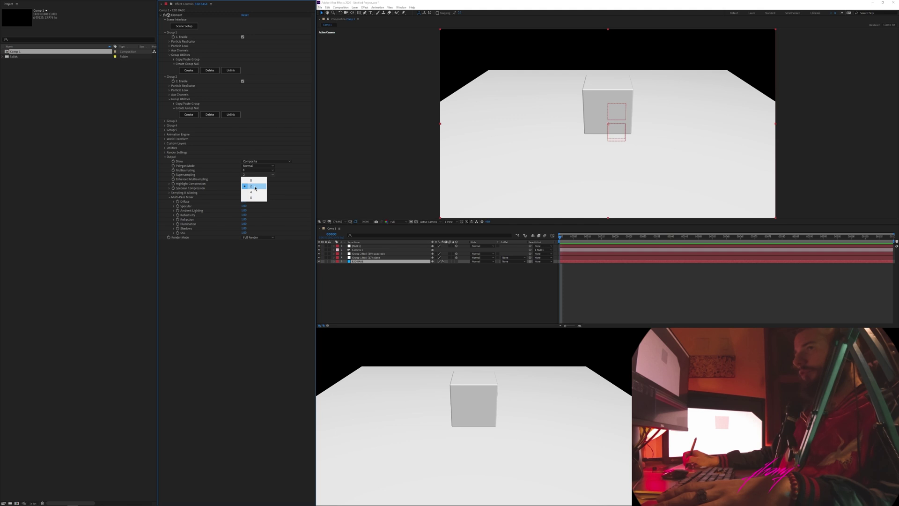
{"action": "left_click", "coordinate": [255, 187]}
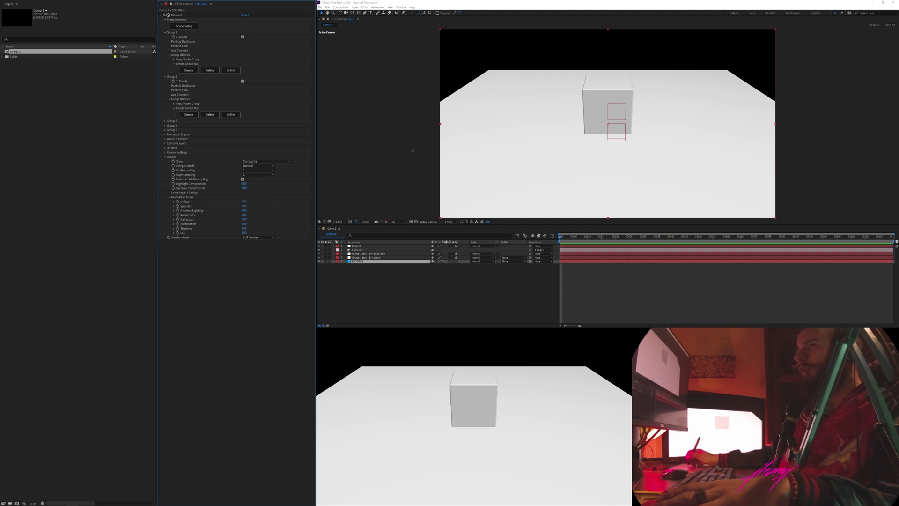
{"action": "left_click", "coordinate": [256, 177]}
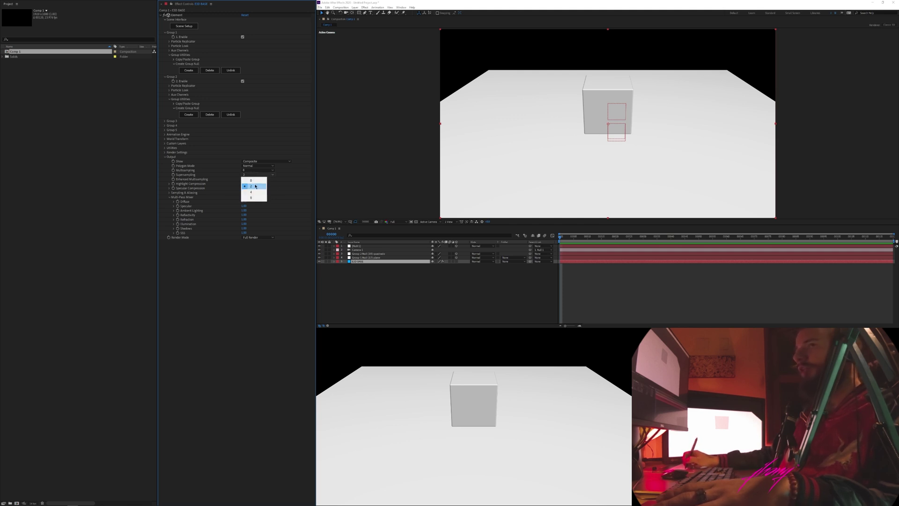
{"action": "left_click", "coordinate": [257, 177]}
{"action": "left_click", "coordinate": [257, 176]}
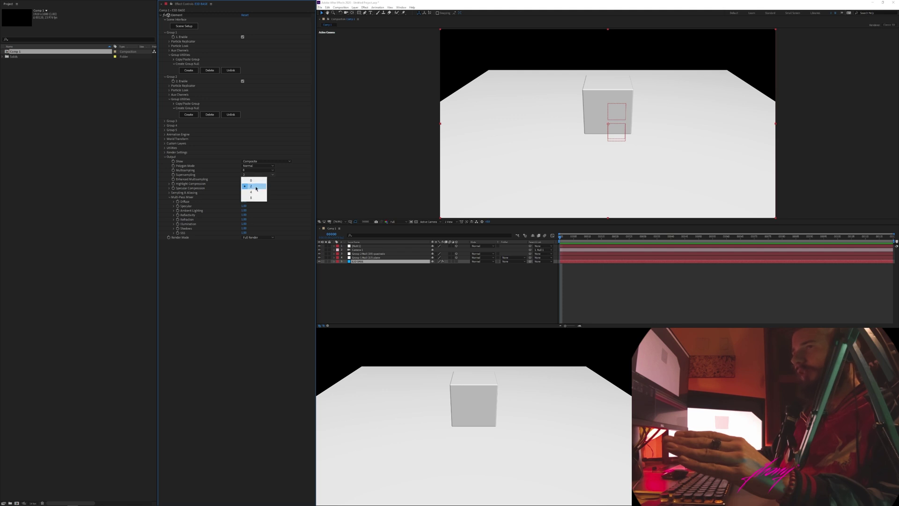
{"action": "left_click", "coordinate": [256, 187]}
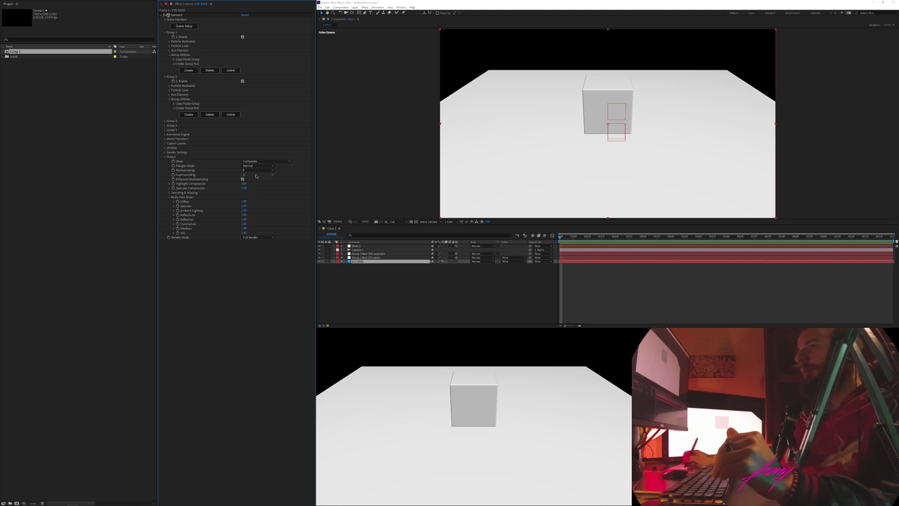
Set the quadrado null's Y rotation to 45° to turn the box's corner toward the camera
{"action": "left_click", "coordinate": [375, 254]}
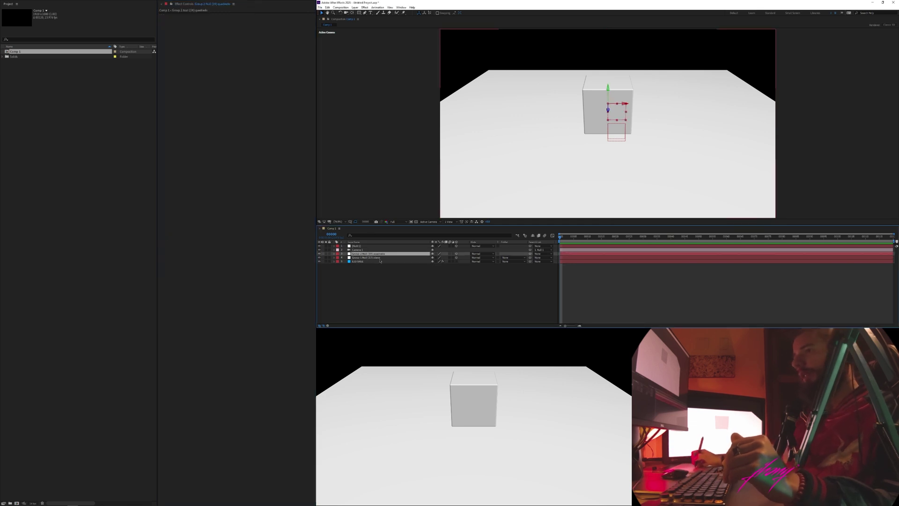
{"action": "key", "text": "r"}
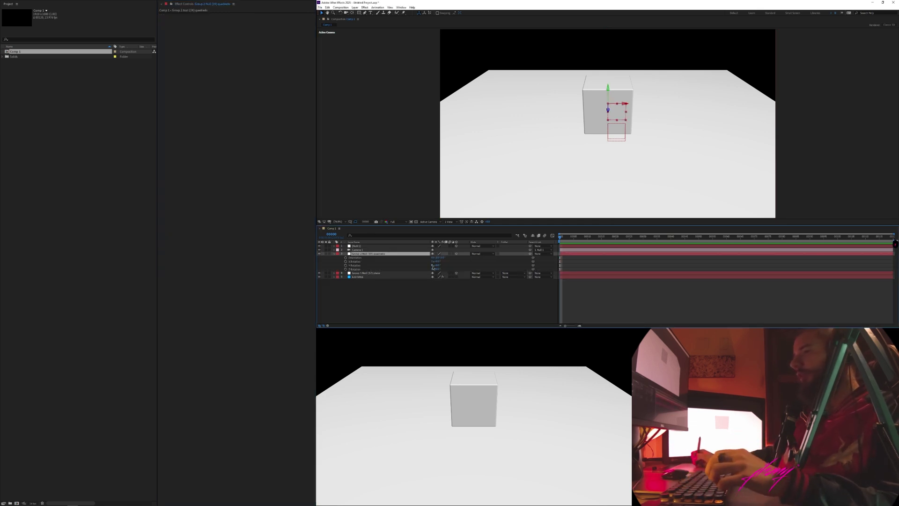
{"action": "key", "text": "Return"}
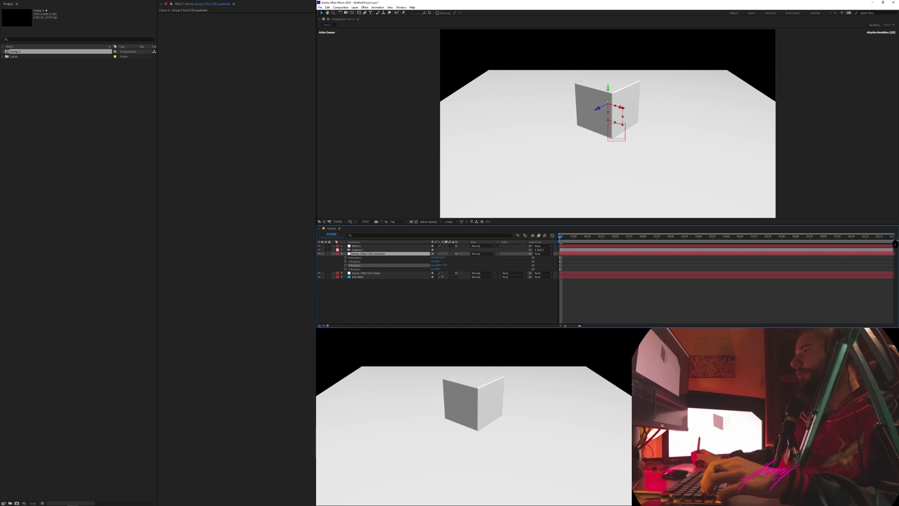
{"action": "left_click", "coordinate": [378, 290]}
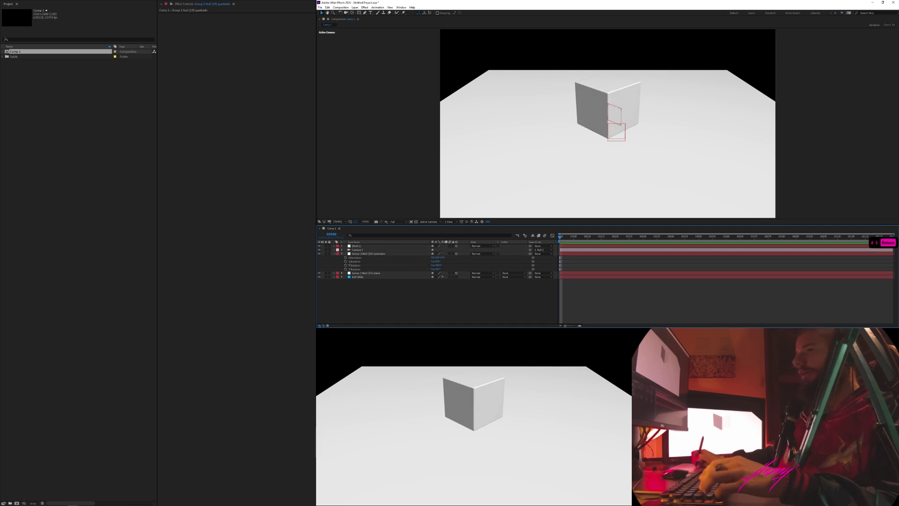
{"action": "key", "text": "ctrl+a"}
Set the camera-controlling Null 1's X rotation to -30° so the camera looks down on the box
{"action": "left_click", "coordinate": [357, 245]}
{"action": "key", "text": "r"}
{"action": "left_click_drag", "start_coordinate": [437, 254], "coordinate": [441, 258]}
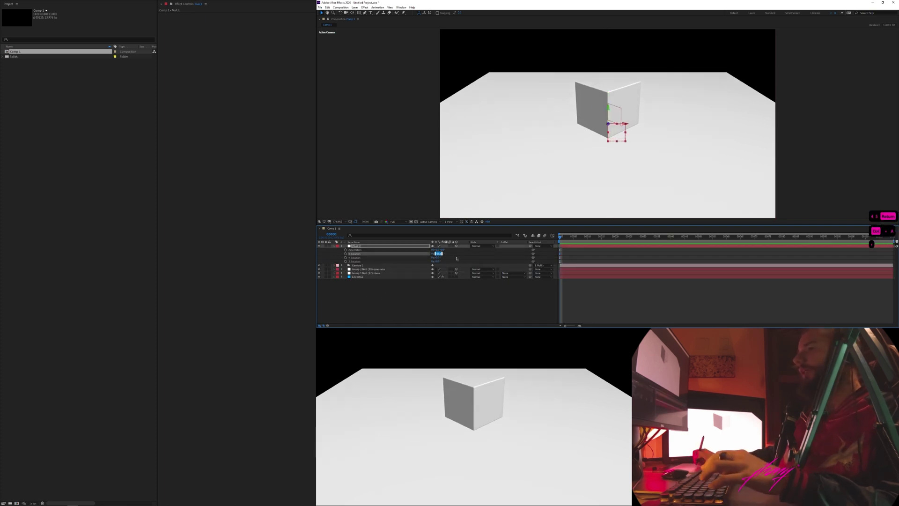
{"action": "type", "text": "-33"}
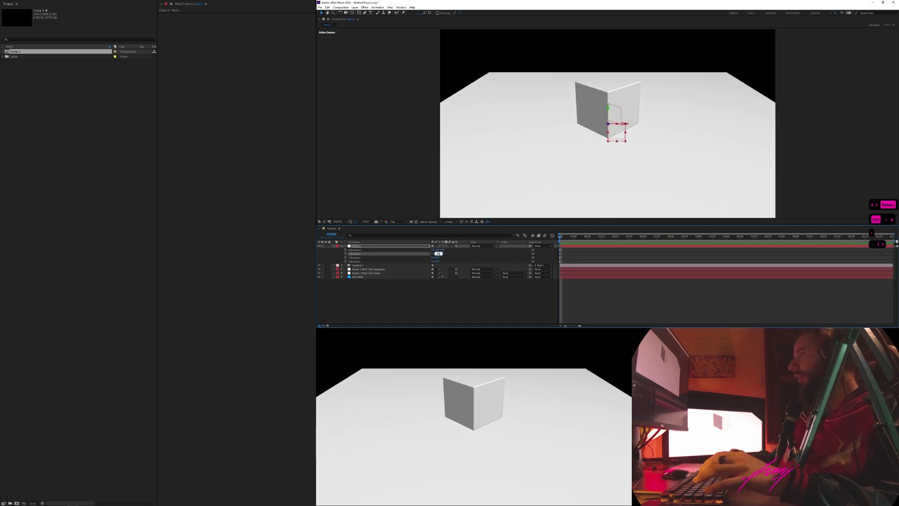
{"action": "key", "text": "ctrl+a"}
{"action": "type", "text": "-30"}
{"action": "key", "text": "Return"}
{"action": "key", "text": "ctrl+a"}
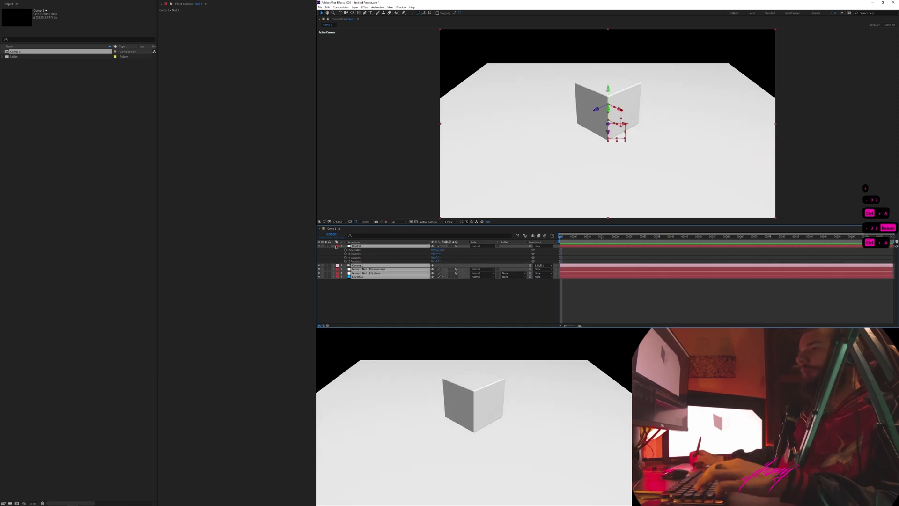
{"action": "left_click", "coordinate": [334, 246]}
{"action": "left_click", "coordinate": [354, 282]}
Scale up the plane group's null so the floor fills more of the frame
{"action": "left_click", "coordinate": [369, 258]}
{"action": "key", "text": "s"}
{"action": "mouse_move", "coordinate": [439, 262]}
{"action": "left_mouse_down"}
{"action": "mouse_move", "coordinate": [464, 262]}
{"action": "mouse_move", "coordinate": [455, 262]}
{"action": "left_mouse_up"}
{"action": "left_click", "coordinate": [412, 283]}
{"action": "key", "text": "ctrl+a"}
{"action": "left_click", "coordinate": [334, 259]}
{"action": "left_click", "coordinate": [370, 281]}
Open the E3D BASE layer's Scene Setup and apply the Physical preset material Flat_Color to the box and plane models
{"action": "left_click", "coordinate": [378, 261]}
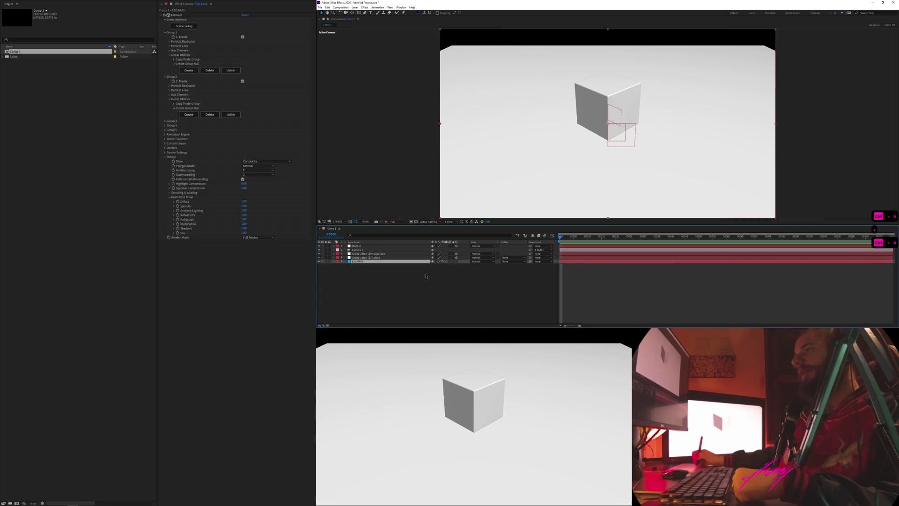
{"action": "left_click", "coordinate": [378, 284]}
{"action": "left_click", "coordinate": [370, 261]}
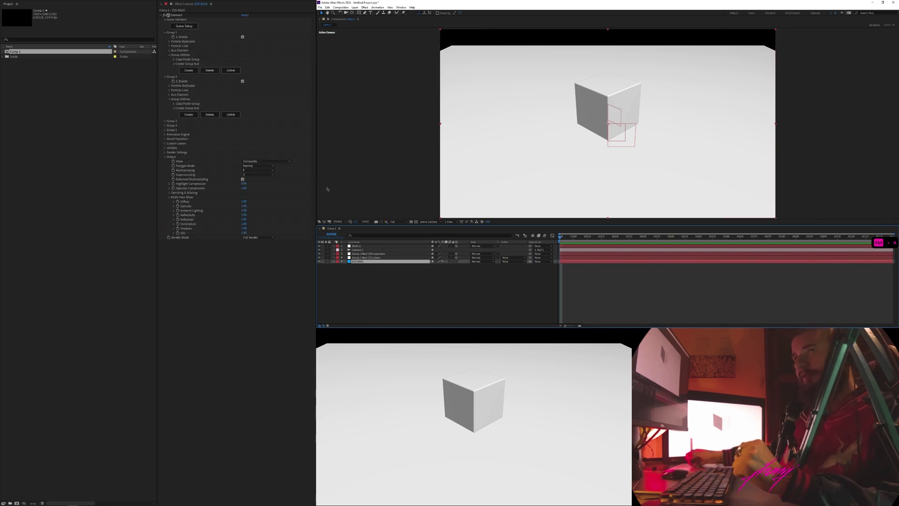
{"action": "left_click", "coordinate": [184, 27]}
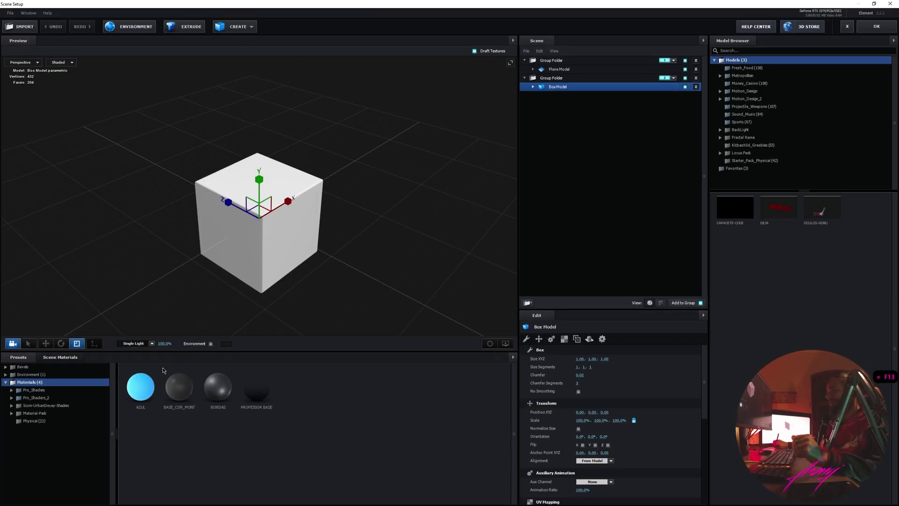
{"action": "left_click", "coordinate": [65, 421]}
{"action": "left_click_drag", "start_coordinate": [341, 401], "coordinate": [269, 220]}
{"action": "left_click", "coordinate": [47, 358]}
{"action": "left_click", "coordinate": [18, 357]}
{"action": "left_click_drag", "start_coordinate": [335, 394], "coordinate": [562, 74]}
{"action": "left_click_drag", "start_coordinate": [341, 234], "coordinate": [394, 188]}
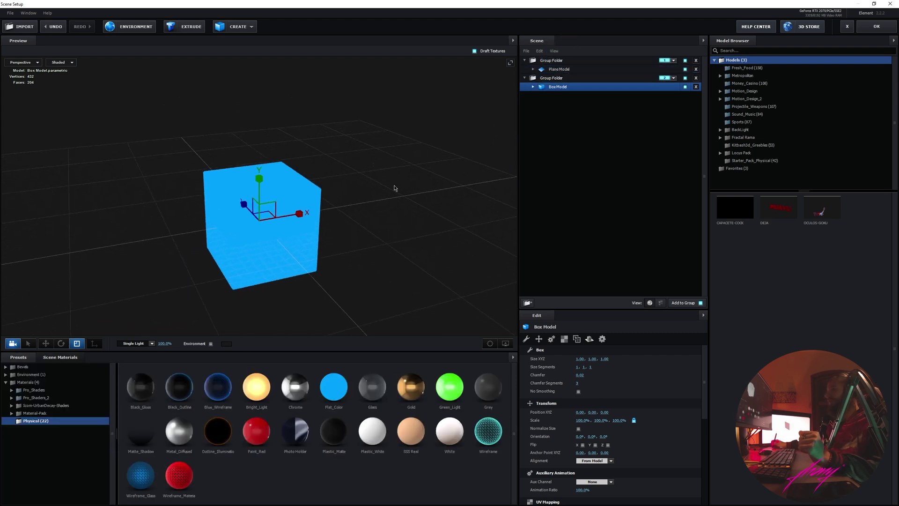
Assign one shared Flat_Color material to the plane and the box, removing all unused scene materials
{"action": "left_click", "coordinate": [565, 70]}
{"action": "left_click", "coordinate": [60, 357]}
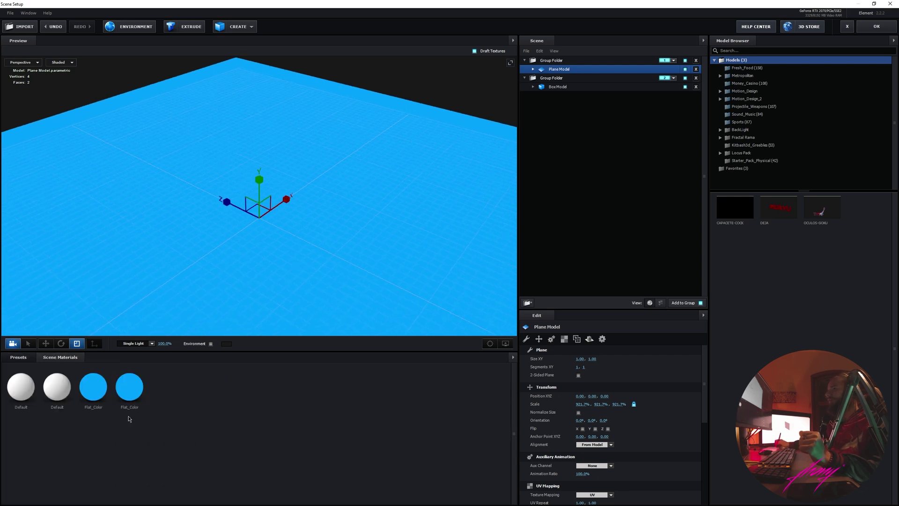
{"action": "right_click", "coordinate": [91, 439]}
{"action": "left_click", "coordinate": [112, 451]}
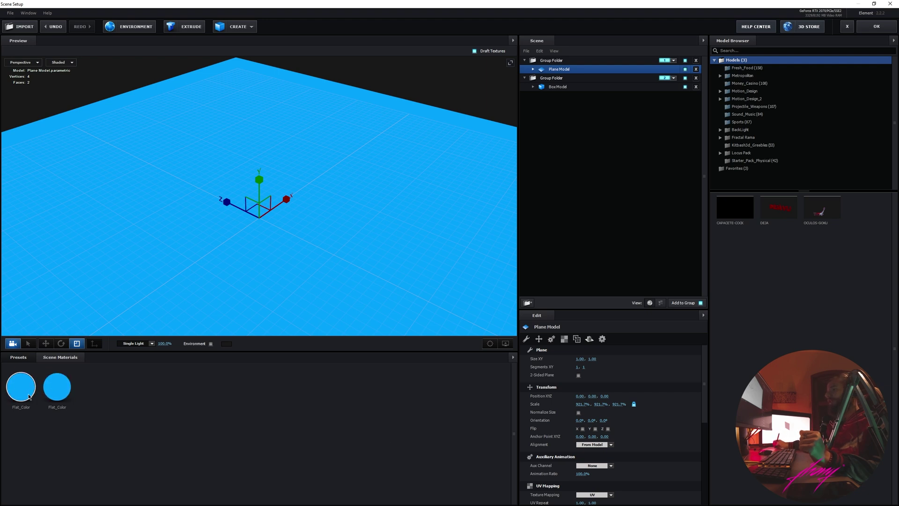
{"action": "left_click_drag", "start_coordinate": [27, 389], "coordinate": [565, 69]}
{"action": "left_click_drag", "start_coordinate": [32, 385], "coordinate": [564, 69]}
{"action": "right_click", "coordinate": [148, 431]}
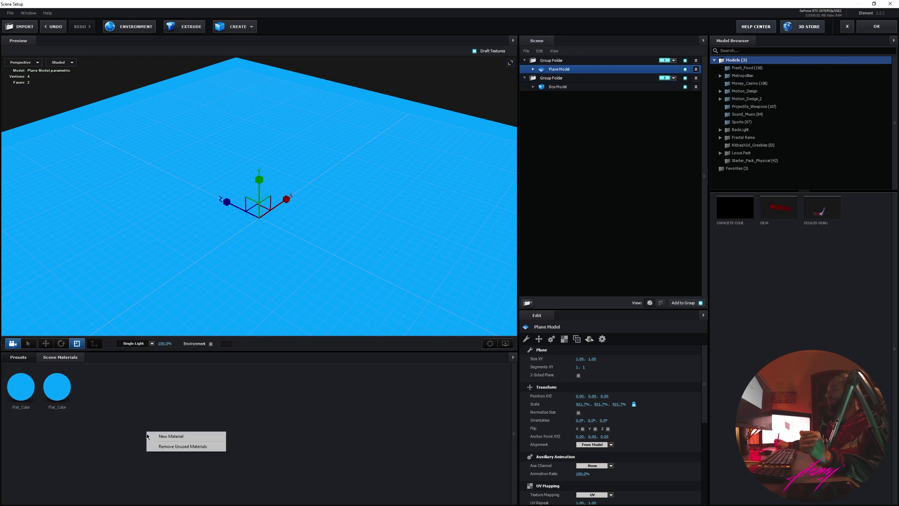
{"action": "left_click", "coordinate": [161, 447]}
{"action": "left_click", "coordinate": [21, 387]}
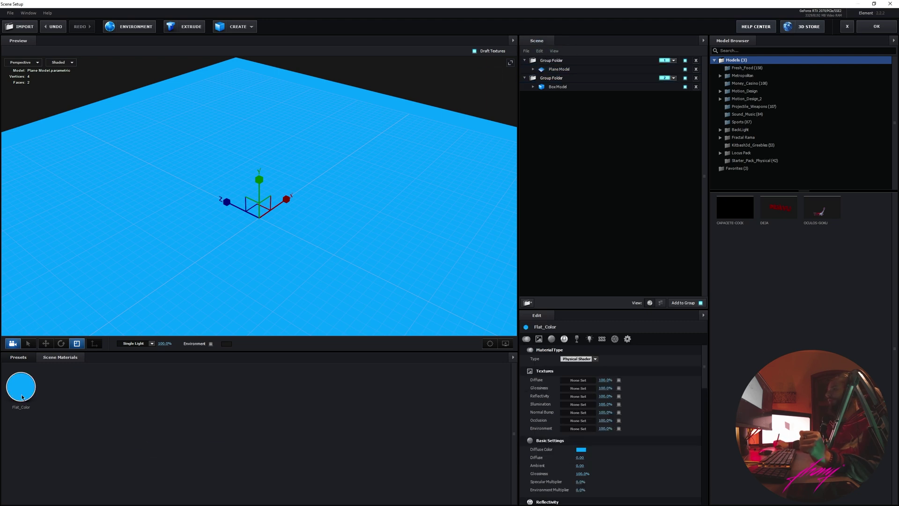
{"action": "left_click", "coordinate": [582, 450]}
{"action": "left_click", "coordinate": [593, 412]}
{"action": "left_click", "coordinate": [645, 466]}
{"action": "type", "text": "00A1FF"}
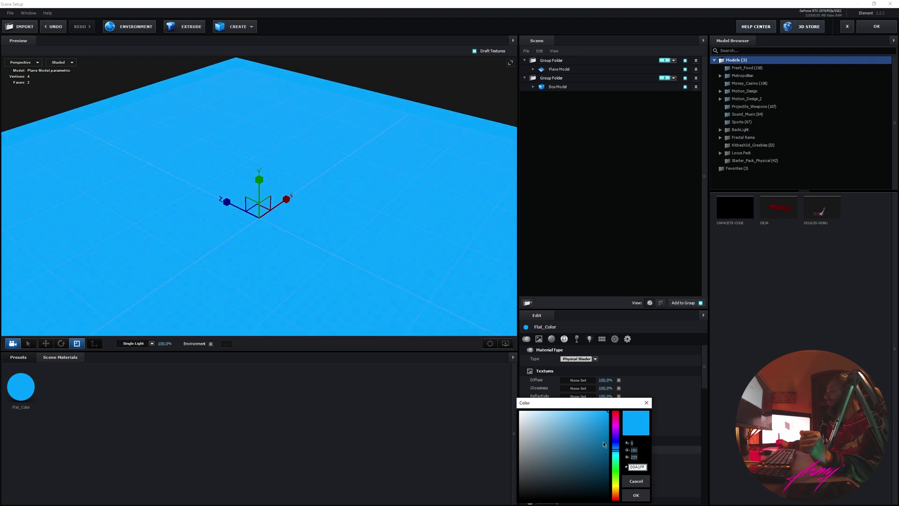
{"action": "left_click", "coordinate": [615, 430]}
{"action": "left_click", "coordinate": [636, 481]}
Accept the Scene Setup changes and return to the composition with no layer selected
{"action": "left_click_drag", "start_coordinate": [328, 211], "coordinate": [305, 212]}
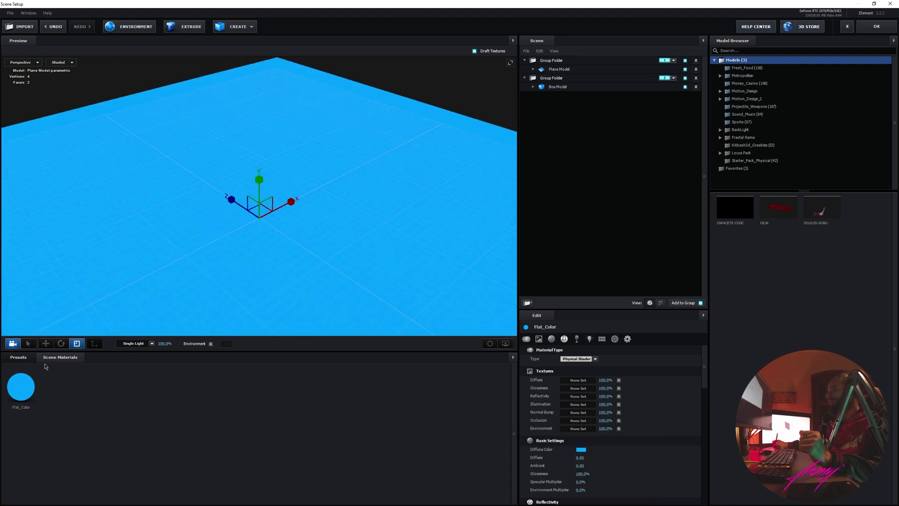
{"action": "left_click", "coordinate": [18, 357]}
{"action": "left_click", "coordinate": [60, 357]}
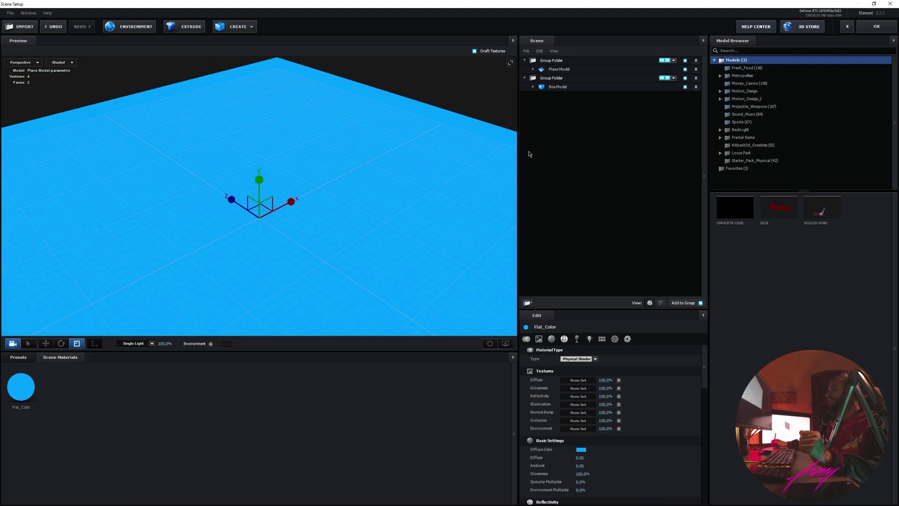
{"action": "left_click", "coordinate": [876, 27]}
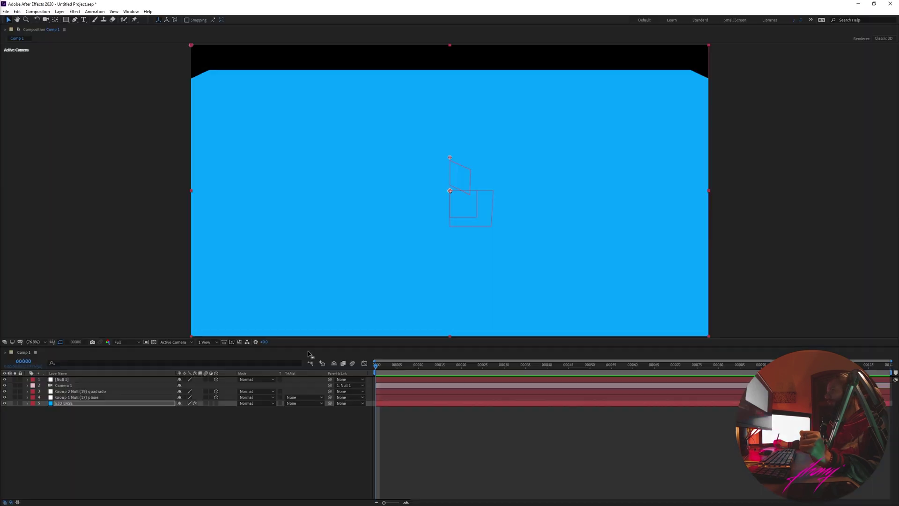
{"action": "left_click", "coordinate": [93, 427]}
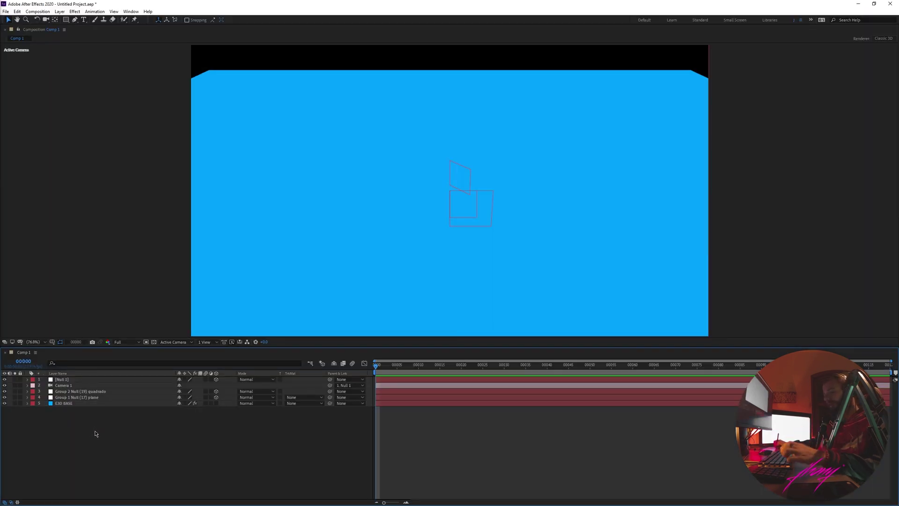
Create a comp-size solid using the blue sampled from the floor in the composition view
{"action": "left_click", "coordinate": [154, 403]}
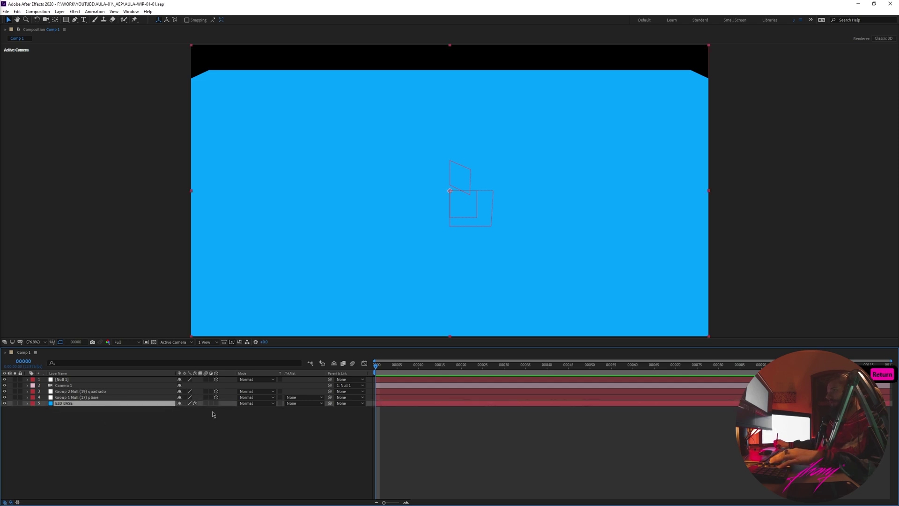
{"action": "key", "text": "ctrl+shift+y"}
{"action": "left_click", "coordinate": [251, 220]}
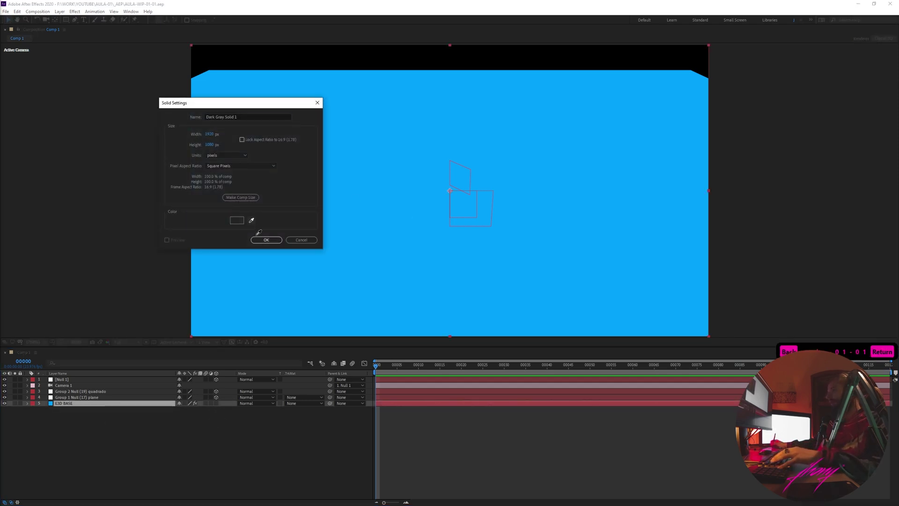
{"action": "left_click", "coordinate": [270, 242]}
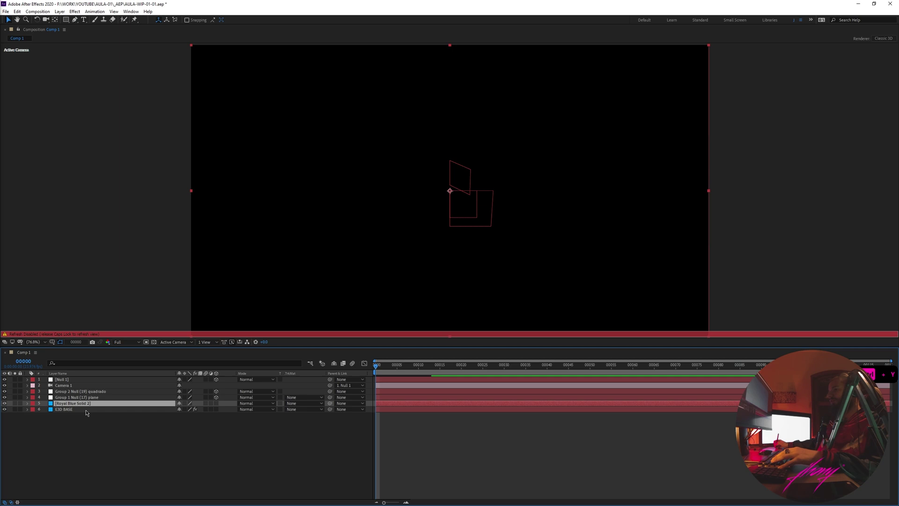
Place the new blue solid beneath the E3D BASE layer and rename it BG 2D
{"action": "key", "text": "Return"}
{"action": "type", "text": "BG S"}
{"action": "key", "text": "BackSpace"}
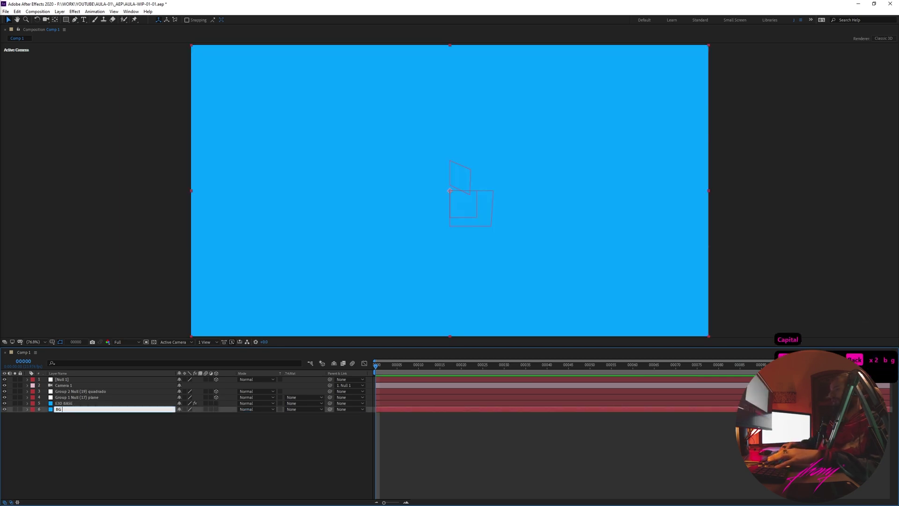
{"action": "key", "text": "Return"}
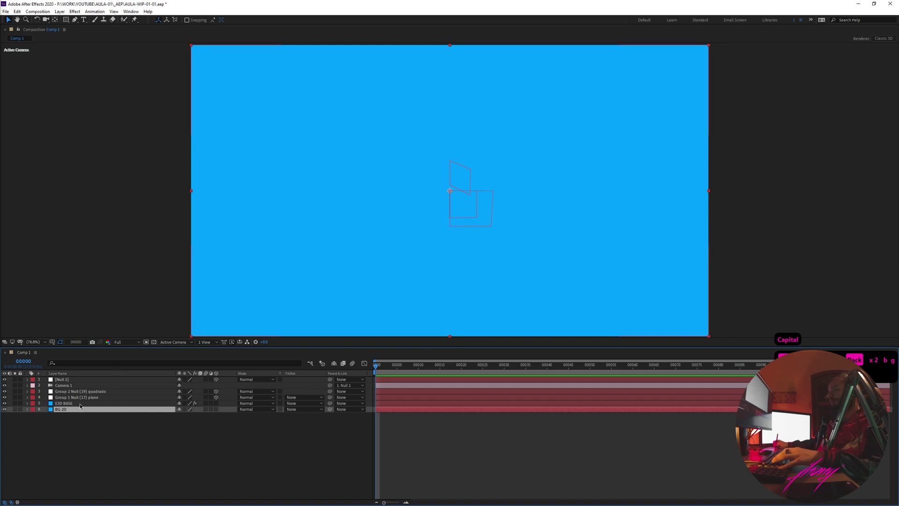
Duplicate the E3D BASE layer
{"action": "left_click", "coordinate": [80, 403]}
{"action": "left_click", "coordinate": [88, 398]}
{"action": "left_click", "coordinate": [89, 404]}
{"action": "left_click", "coordinate": [89, 398]}
{"action": "left_click", "coordinate": [89, 404]}
{"action": "left_click", "coordinate": [77, 419]}
{"action": "left_click", "coordinate": [75, 405]}
{"action": "key", "text": "ctrl+d"}
{"action": "key", "text": "Caps_Lock"}
{"action": "left_click", "coordinate": [74, 438]}
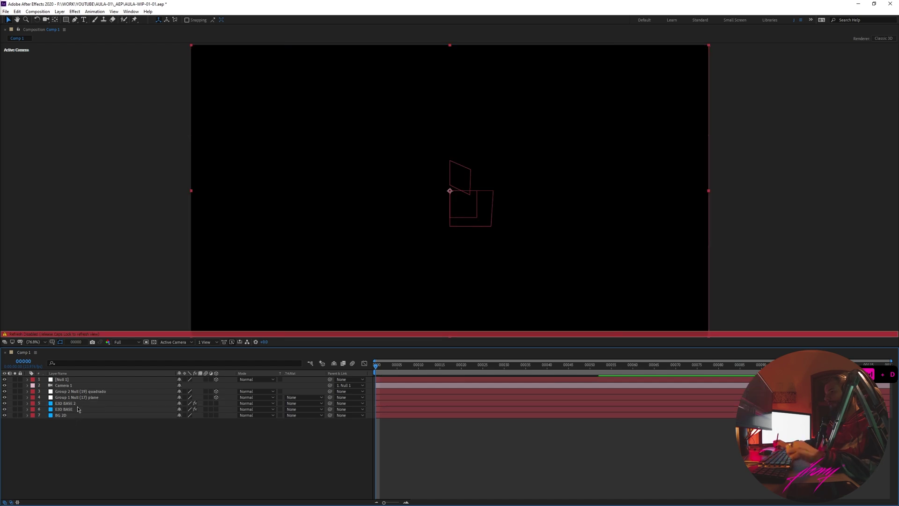
Rename the duplicated E3D BASE layer as E3D OCC
{"action": "left_click", "coordinate": [89, 403]}
{"action": "key", "text": "Caps_Lock"}
{"action": "key", "text": "Return"}
{"action": "key", "text": "BackSpace"}
{"action": "key", "text": "BackSpace"}
{"action": "key", "text": "BackSpace"}
{"action": "key", "text": "BackSpace"}
{"action": "key", "text": "BackSpace"}
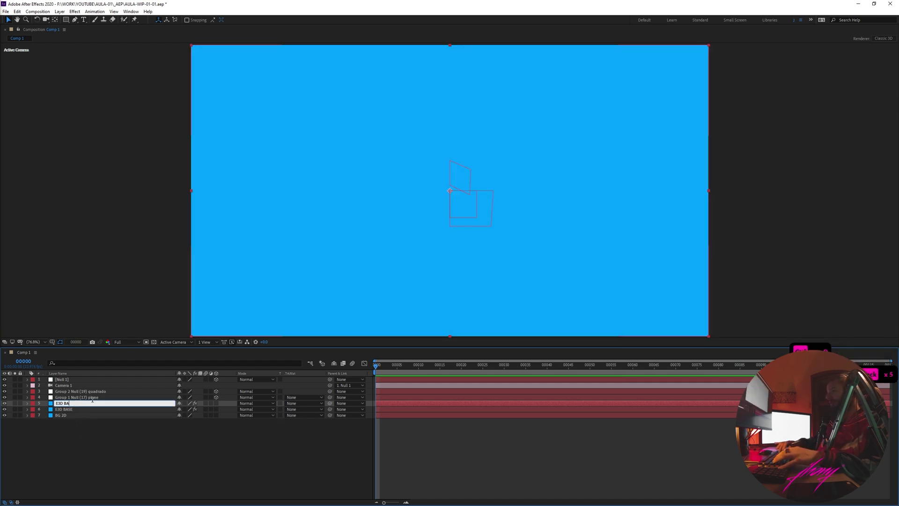
{"action": "type", "text": "OCC"}
{"action": "key", "text": "Return"}
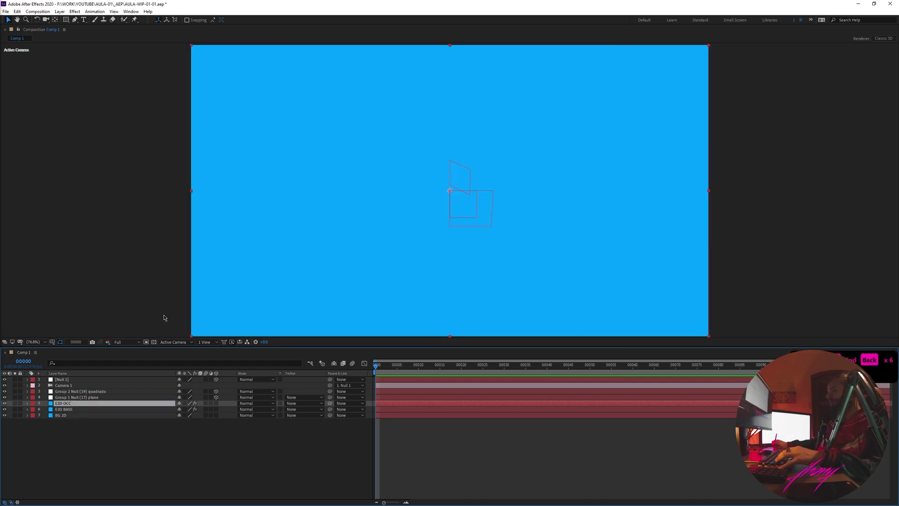
Solo E3D OCC, then enable Ambient Occlusion in its Element Render Settings and raise the SSAO Intensity
{"action": "left_click", "coordinate": [15, 403]}
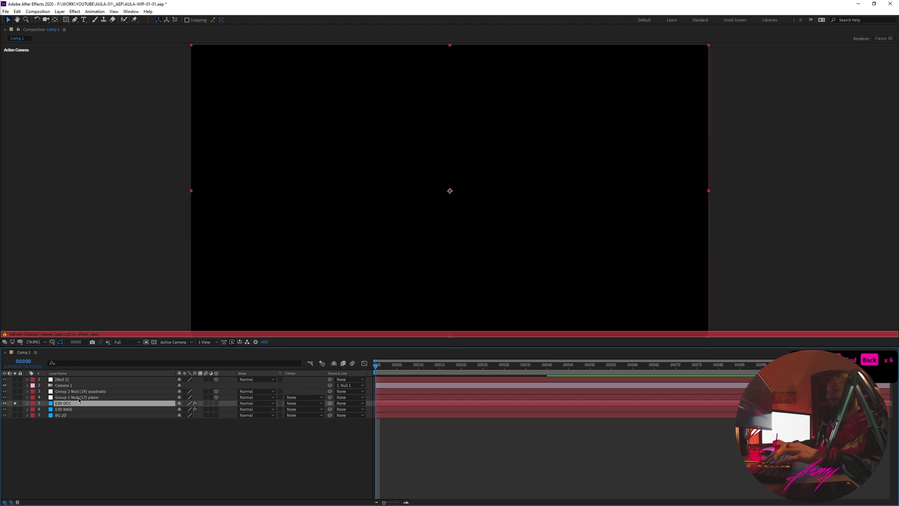
{"action": "key", "text": "Caps_Lock"}
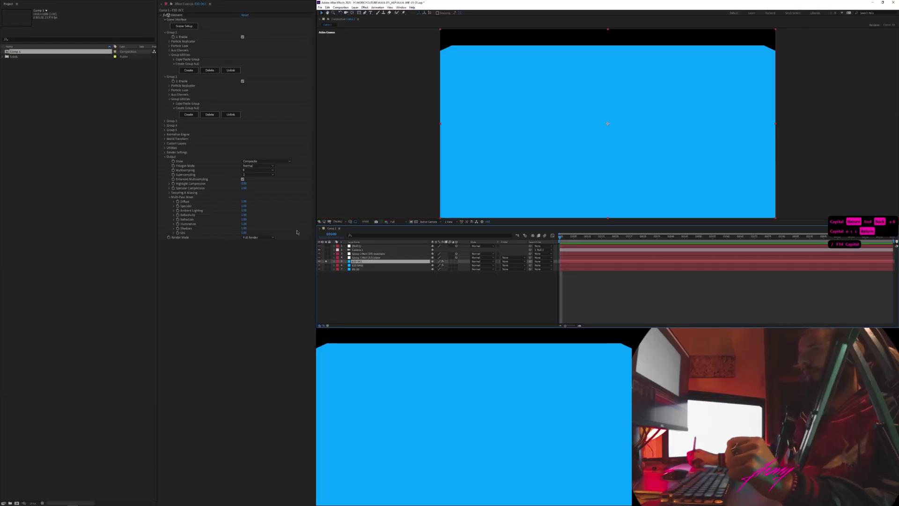
{"action": "left_click", "coordinate": [164, 157]}
{"action": "left_click", "coordinate": [165, 152]}
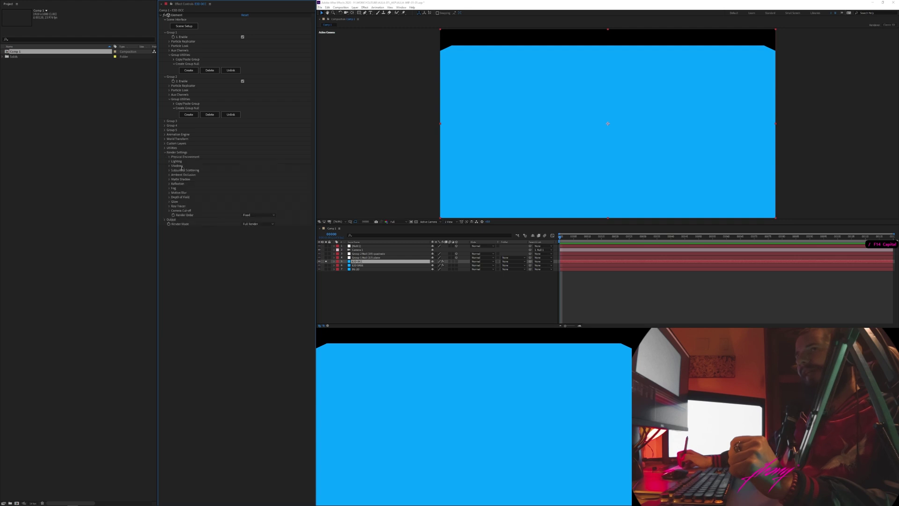
{"action": "left_click", "coordinate": [169, 174]}
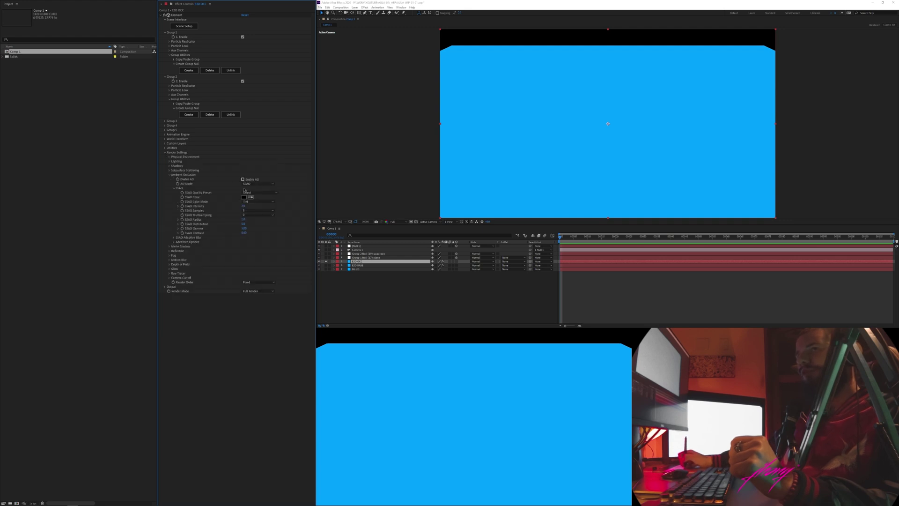
{"action": "left_click", "coordinate": [242, 180]}
{"action": "left_click_drag", "start_coordinate": [244, 206], "coordinate": [286, 206]}
Set the Element Output of E3D OCC to show only the Ambient Occlusion pass
{"action": "left_click", "coordinate": [165, 287]}
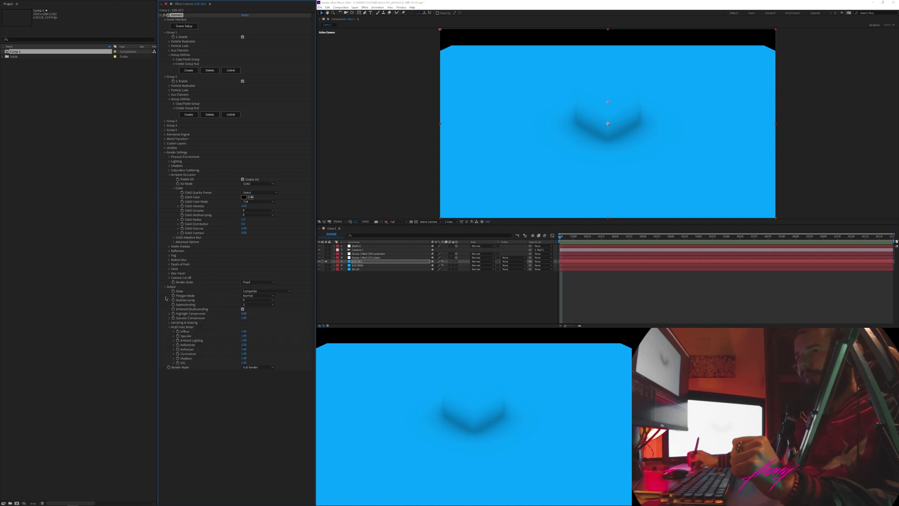
{"action": "left_click", "coordinate": [267, 291]}
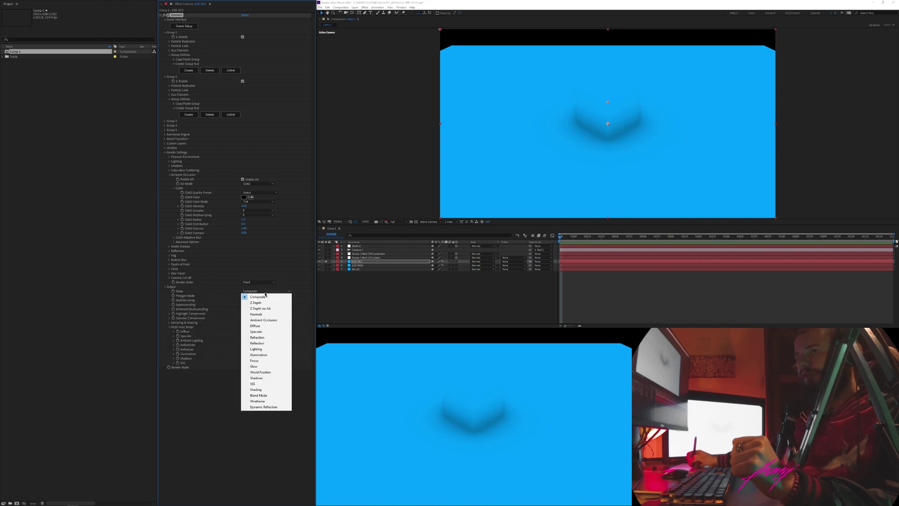
{"action": "left_click", "coordinate": [267, 320]}
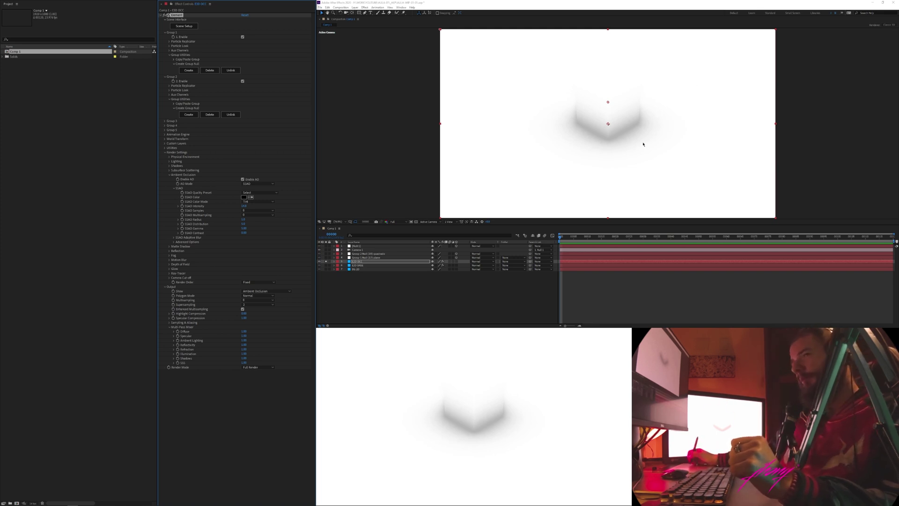
Set the SSAO Quality Preset of E3D OCC to High
{"action": "left_click", "coordinate": [250, 193]}
{"action": "left_click", "coordinate": [280, 153]}
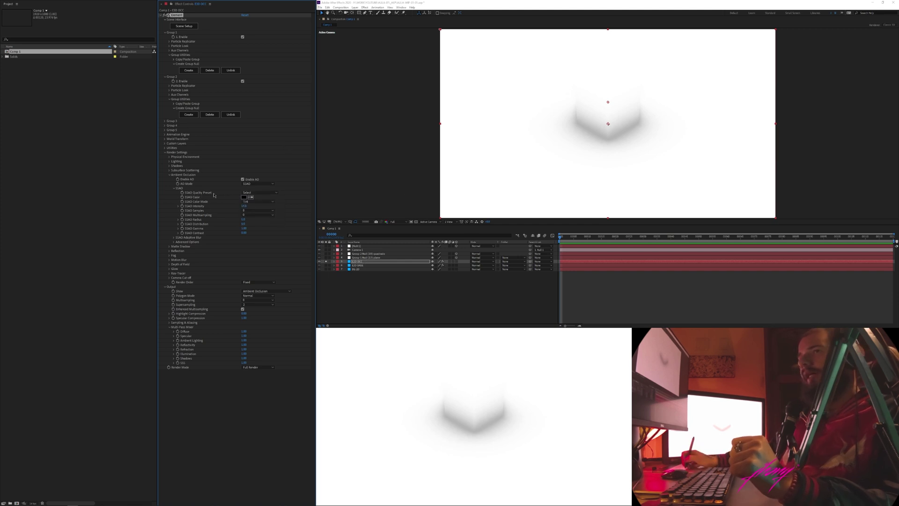
{"action": "left_click", "coordinate": [258, 193]}
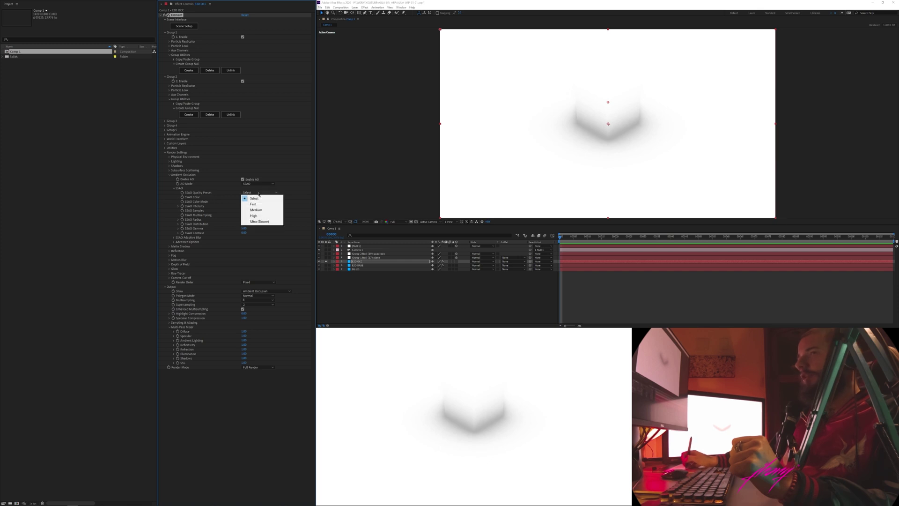
{"action": "left_click", "coordinate": [261, 217]}
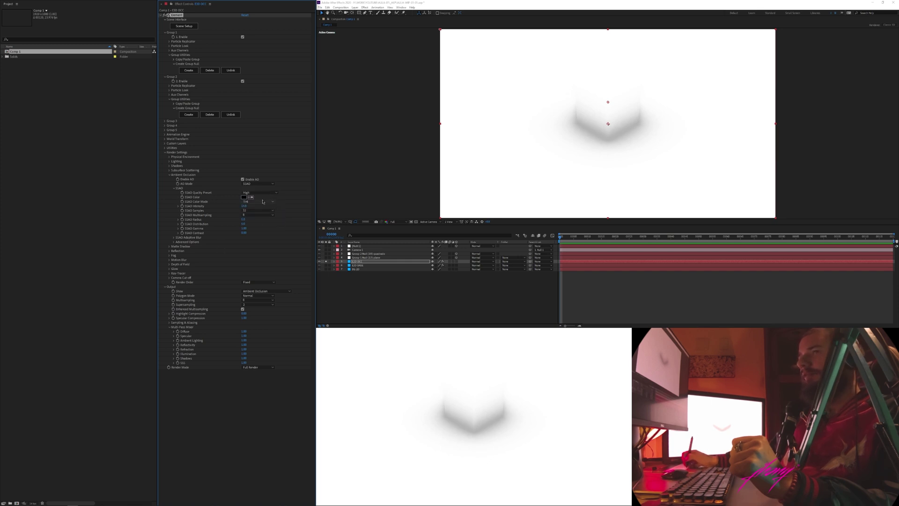
Set the blending mode of E3D OCC to Multiply and its SSAO Intensity to 10
{"action": "left_click", "coordinate": [483, 261]}
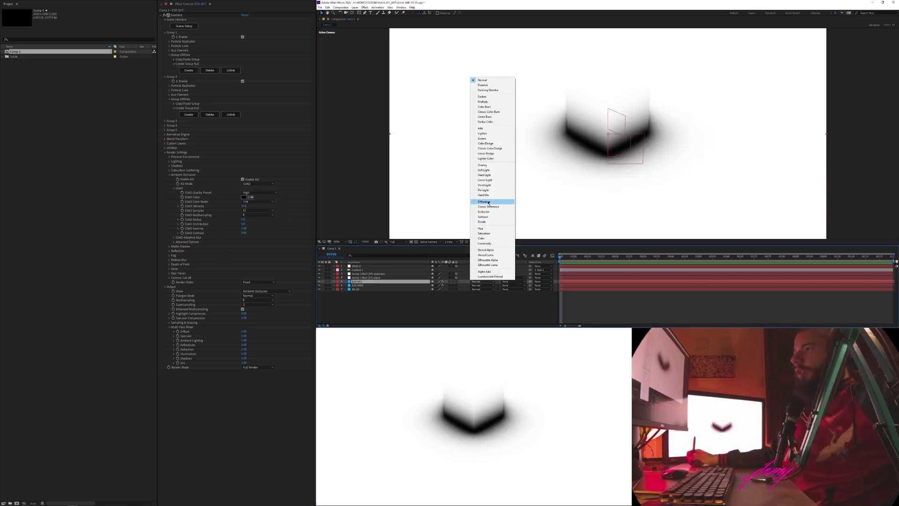
{"action": "left_click", "coordinate": [484, 102]}
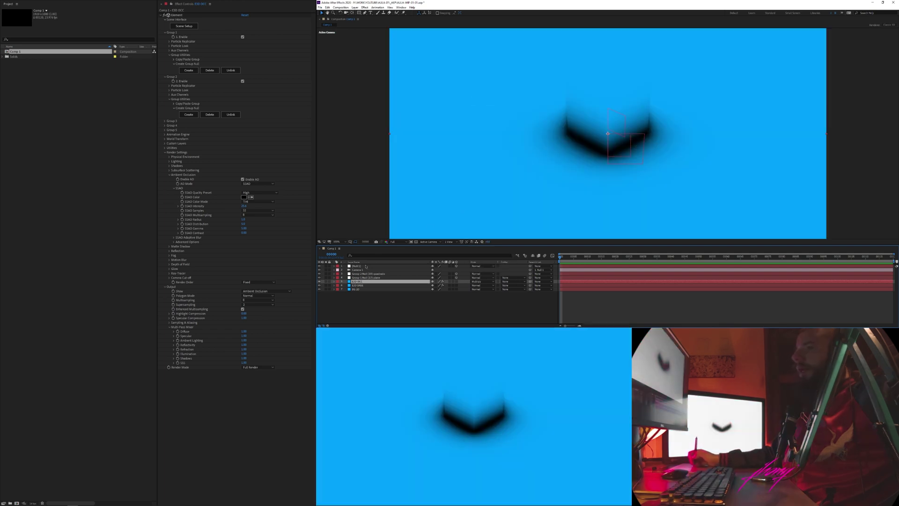
{"action": "key", "text": "t"}
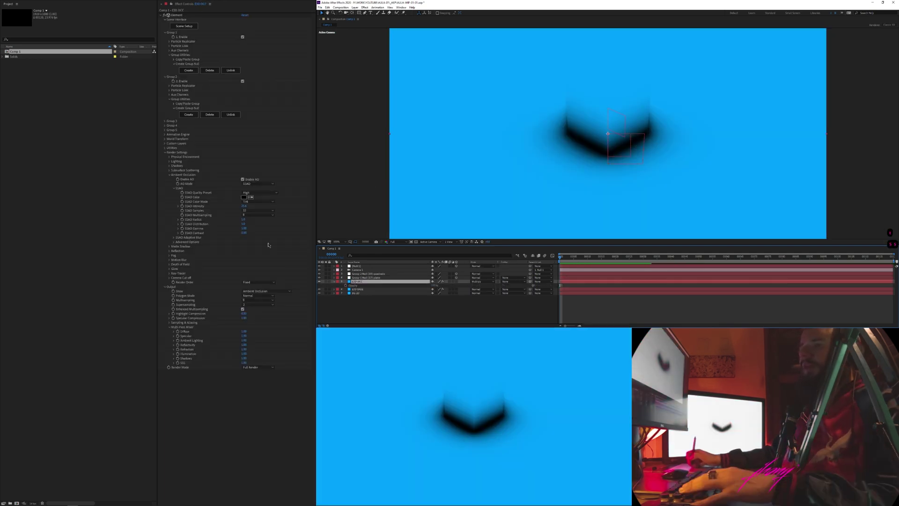
{"action": "type", "text": "10"}
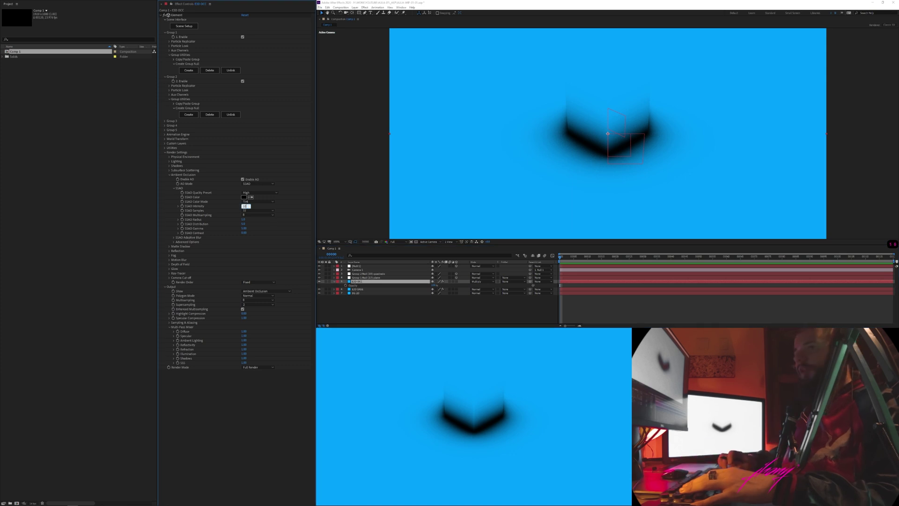
{"action": "key", "text": "Return"}
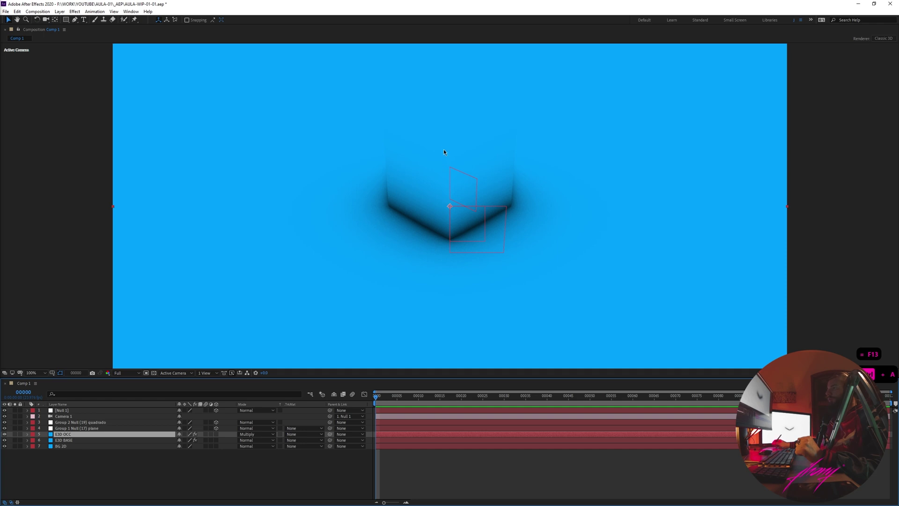
Duplicate the E3D BASE layer and rename the copy E3D VOLUME
{"action": "key", "text": "ctrl+Up"}
{"action": "key", "text": "ctrl+Down"}
{"action": "key", "text": "ctrl+Down"}
{"action": "key", "text": "ctrl+d"}
{"action": "key", "text": "Return"}
{"action": "key", "text": "Caps_Lock"}
{"action": "key", "text": "BackSpace"}
{"action": "key", "text": "BackSpace"}
{"action": "key", "text": "BackSpace"}
{"action": "key", "text": "BackSpace"}
{"action": "key", "text": "BackSpace"}
{"action": "key", "text": "BackSpace"}
{"action": "type", "text": "VOLUME"}
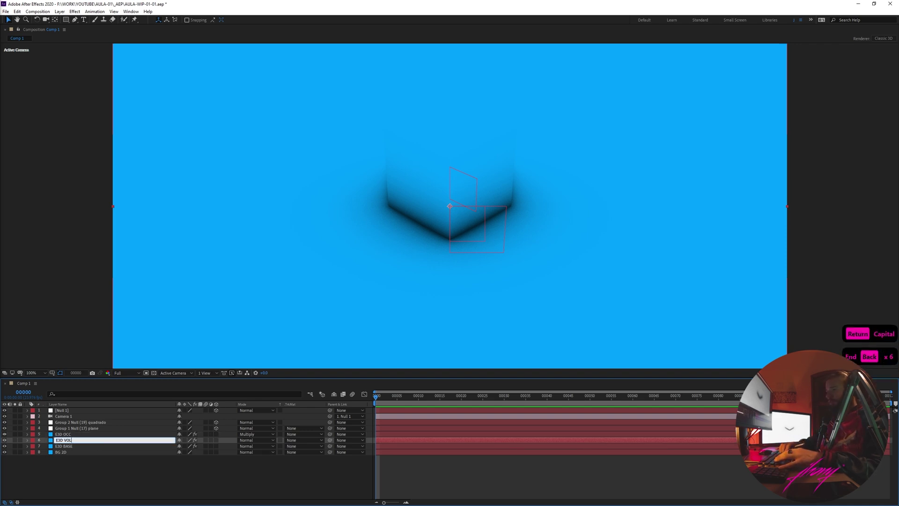
{"action": "key", "text": "Return"}
{"action": "left_click", "coordinate": [107, 365]}
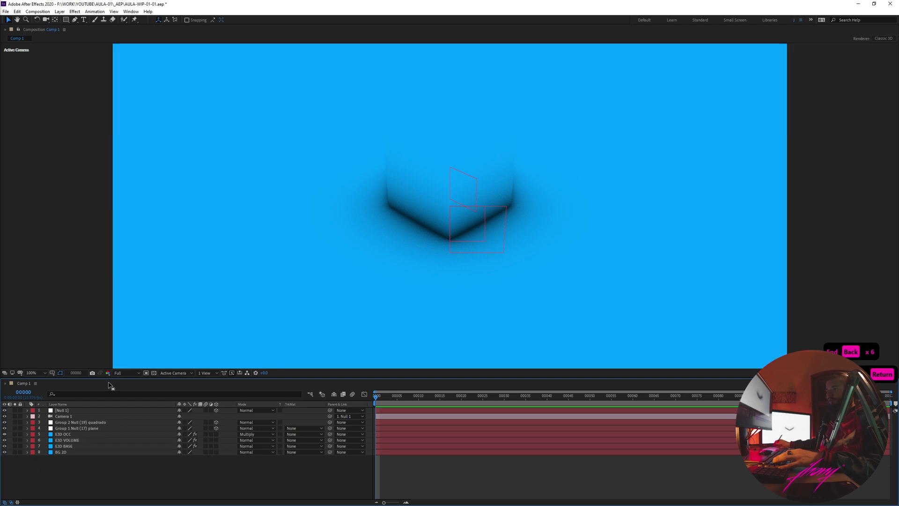
Solo the E3D VOLUME layer, review its Ambient Occlusion settings and open its Element Scene Setup
{"action": "left_click", "coordinate": [87, 443]}
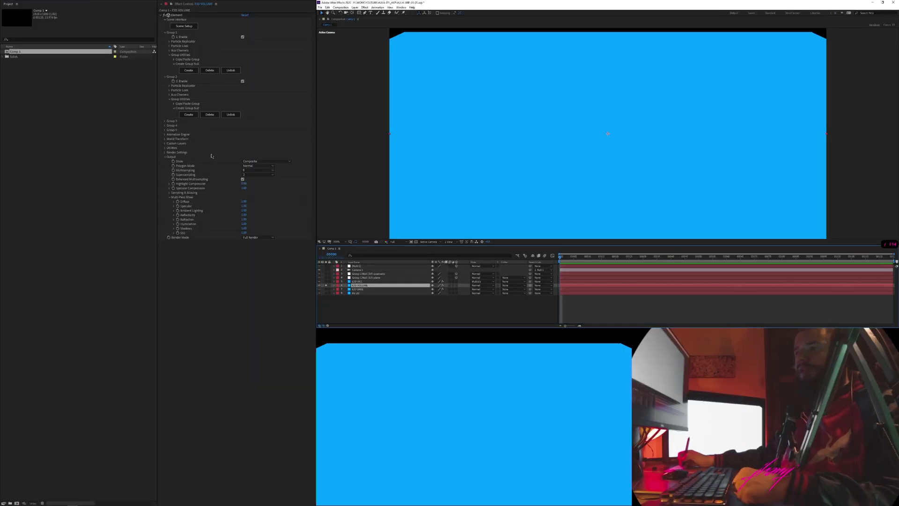
{"action": "left_click", "coordinate": [164, 152]}
{"action": "left_click", "coordinate": [169, 175]}
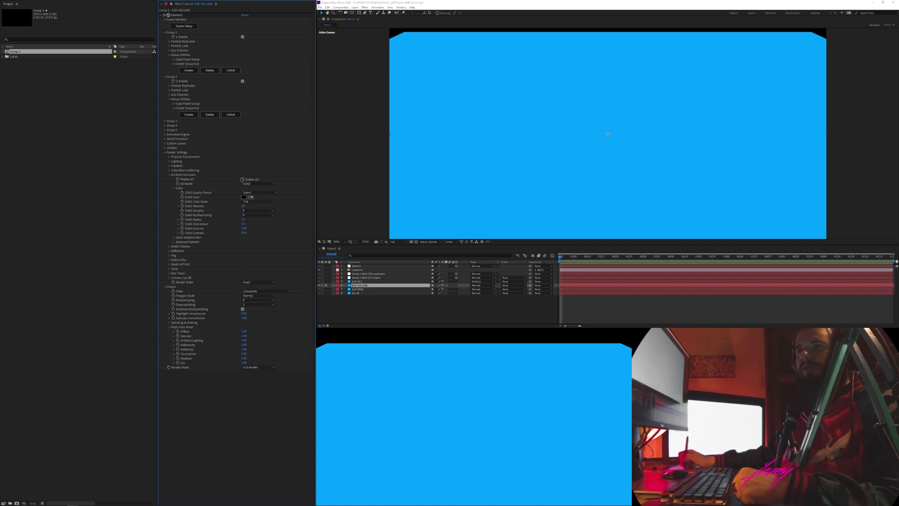
{"action": "left_click", "coordinate": [169, 175]}
{"action": "left_click", "coordinate": [165, 152]}
{"action": "left_click", "coordinate": [176, 15]}
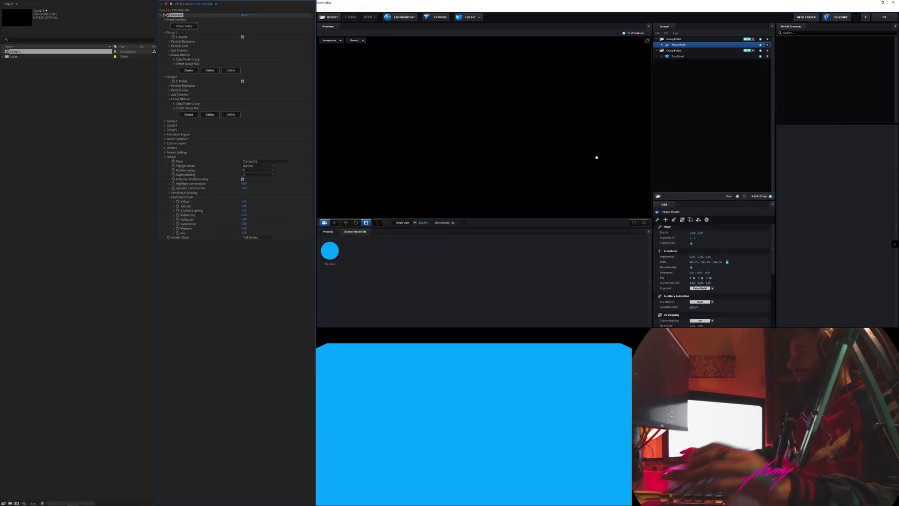
Apply the diffuse metal preset from the Physical materials to the box model
{"action": "left_click", "coordinate": [681, 57]}
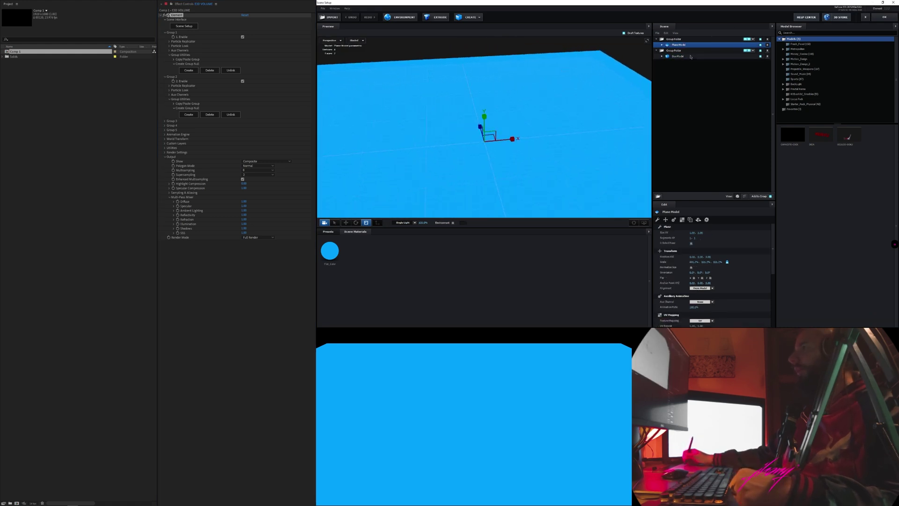
{"action": "left_click", "coordinate": [328, 232]}
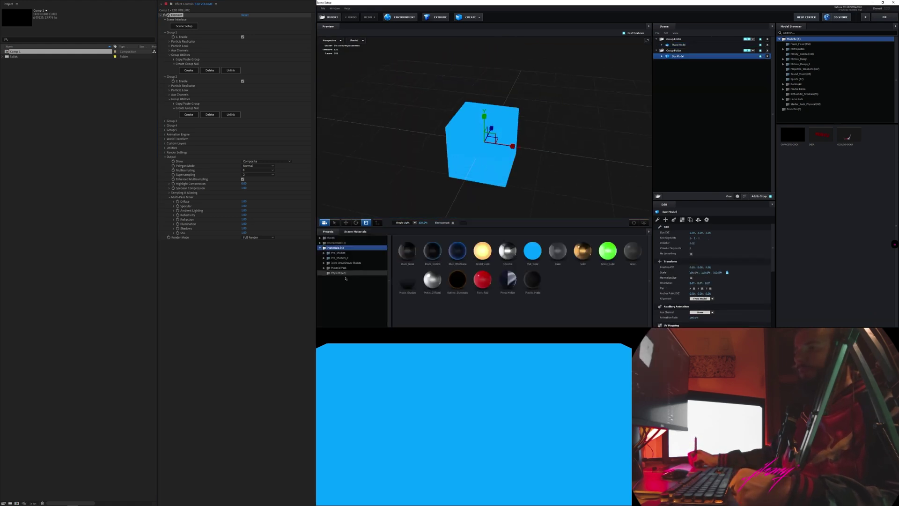
{"action": "left_click_drag", "start_coordinate": [432, 280], "coordinate": [489, 149]}
{"action": "left_click_drag", "start_coordinate": [574, 126], "coordinate": [590, 112]}
Set the UV Repeat of the scene's environment map to 3 by 2
{"action": "left_click", "coordinate": [401, 17]}
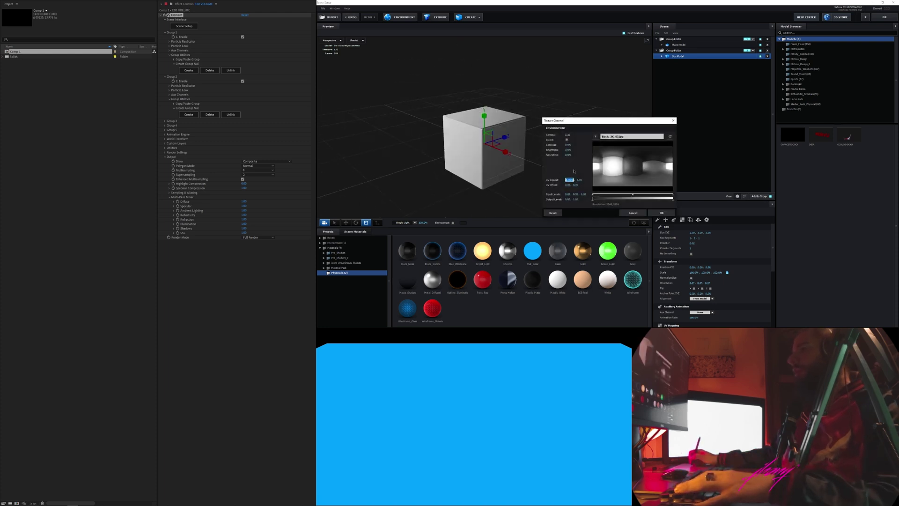
{"action": "type", "text": "2"}
{"action": "key", "text": "Return"}
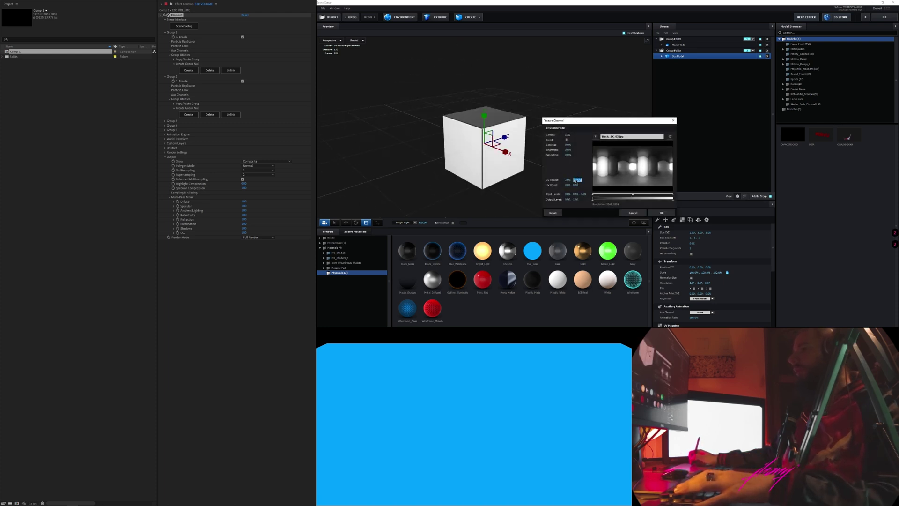
{"action": "key", "text": "Return"}
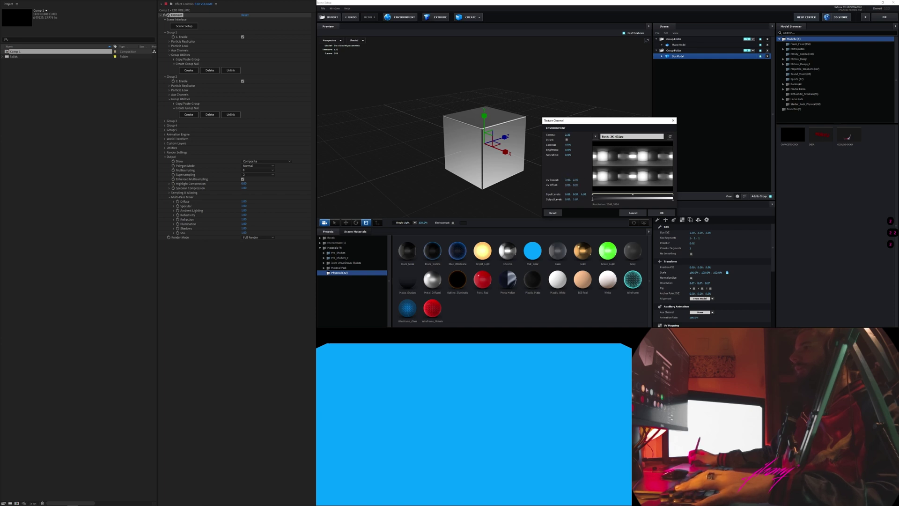
{"action": "type", "text": "3"}
{"action": "key", "text": "Return"}
{"action": "type", "text": "3"}
{"action": "key", "text": "Return"}
{"action": "type", "text": "2"}
{"action": "key", "text": "Return"}
{"action": "left_click", "coordinate": [663, 213]}
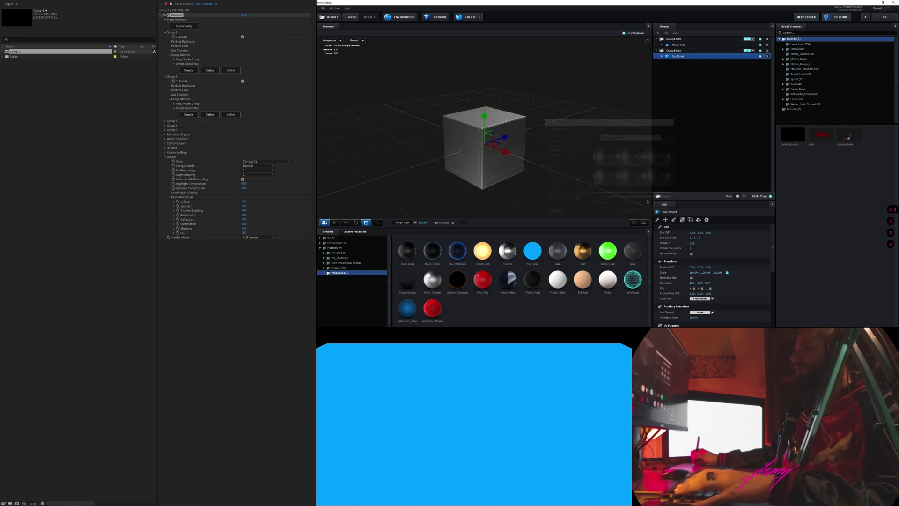
Review the environment map's texture settings, the BackLight environment presets and the reflections on the box
{"action": "left_click", "coordinate": [408, 17]}
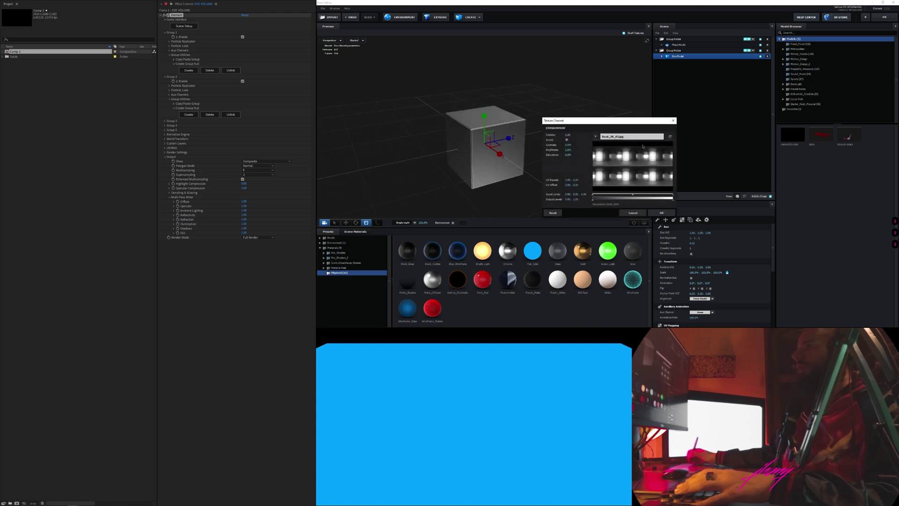
{"action": "key", "text": "Escape"}
{"action": "left_click", "coordinate": [337, 243]}
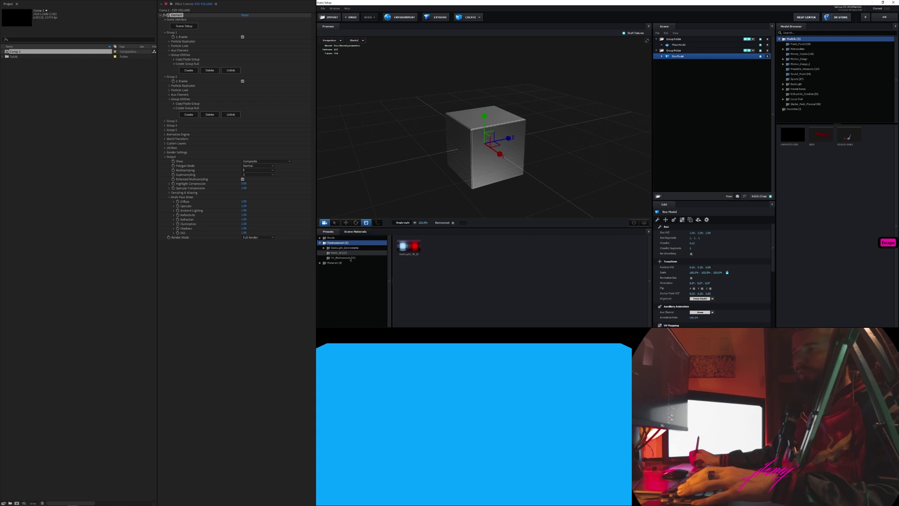
{"action": "left_click", "coordinate": [346, 254]}
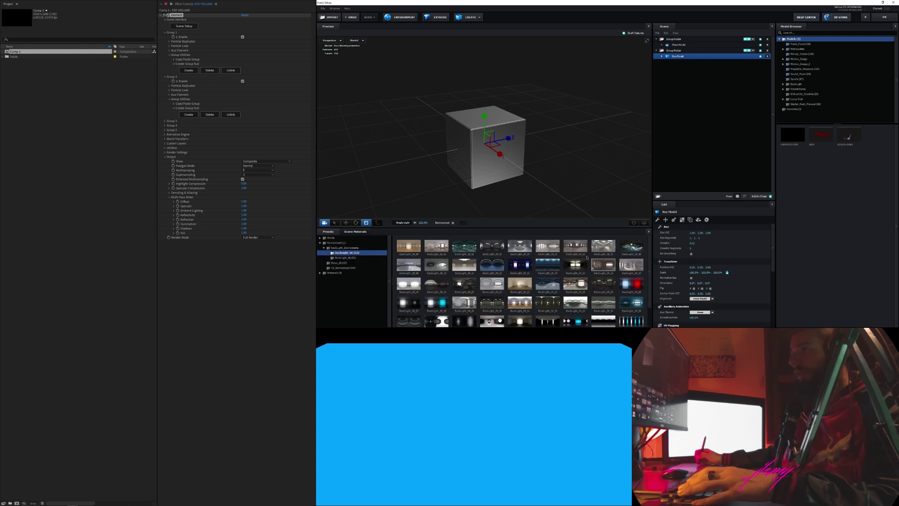
{"action": "left_click", "coordinate": [400, 17]}
{"action": "key", "text": "Escape"}
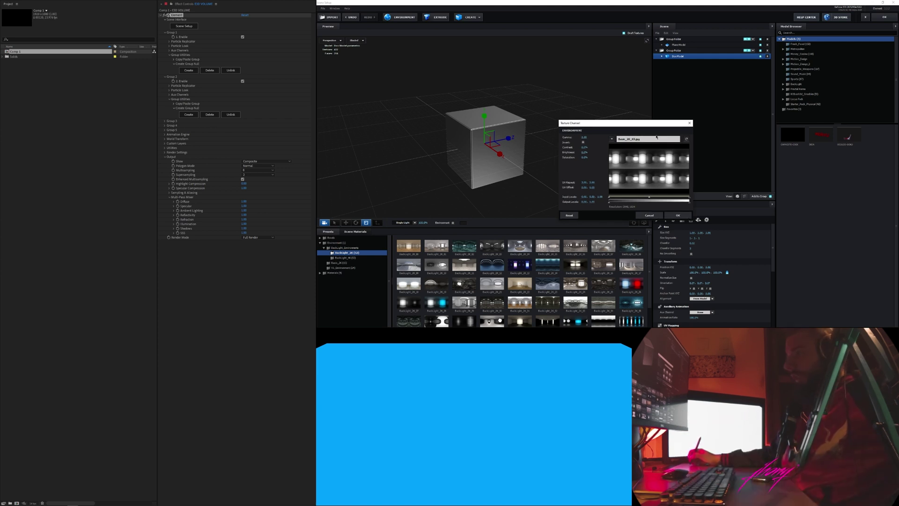
{"action": "left_click_drag", "start_coordinate": [658, 125], "coordinate": [645, 118]}
{"action": "left_click", "coordinate": [665, 210]}
{"action": "left_click_drag", "start_coordinate": [565, 155], "coordinate": [586, 160]}
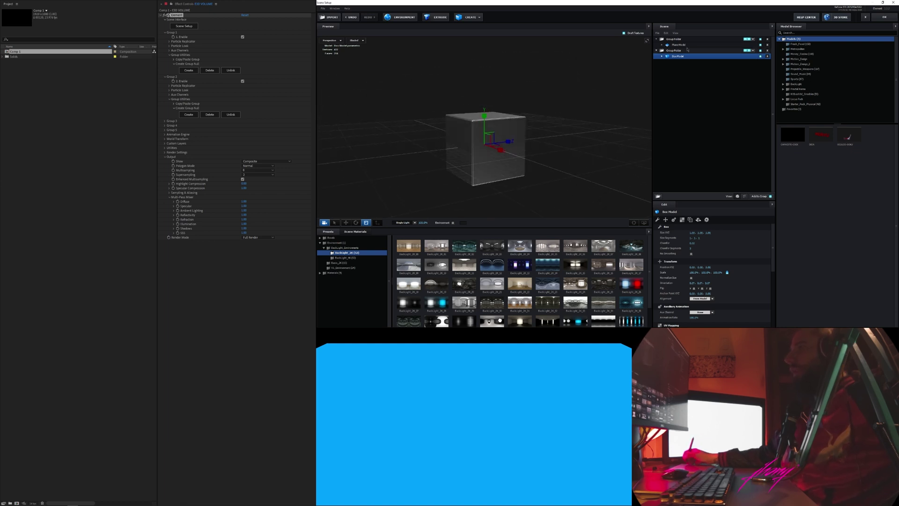
Make the floor plane model invisible in the render with a Physical material preset and apply the Scene Setup
{"action": "left_click", "coordinate": [678, 45]}
{"action": "left_click", "coordinate": [356, 231]}
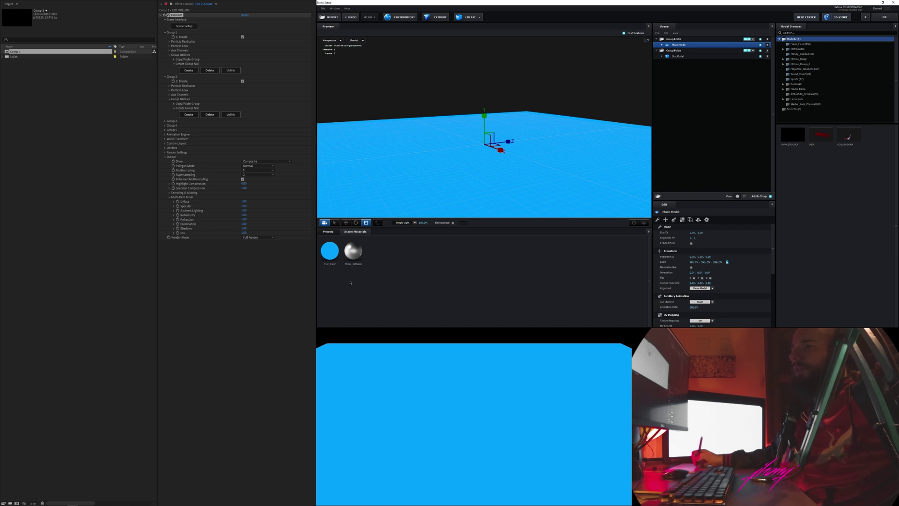
{"action": "left_click", "coordinate": [330, 234]}
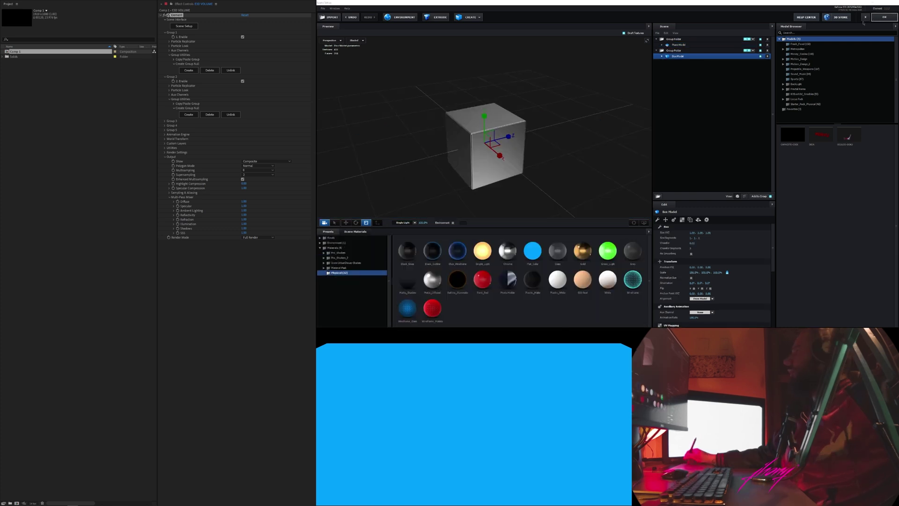
{"action": "left_click", "coordinate": [885, 17]}
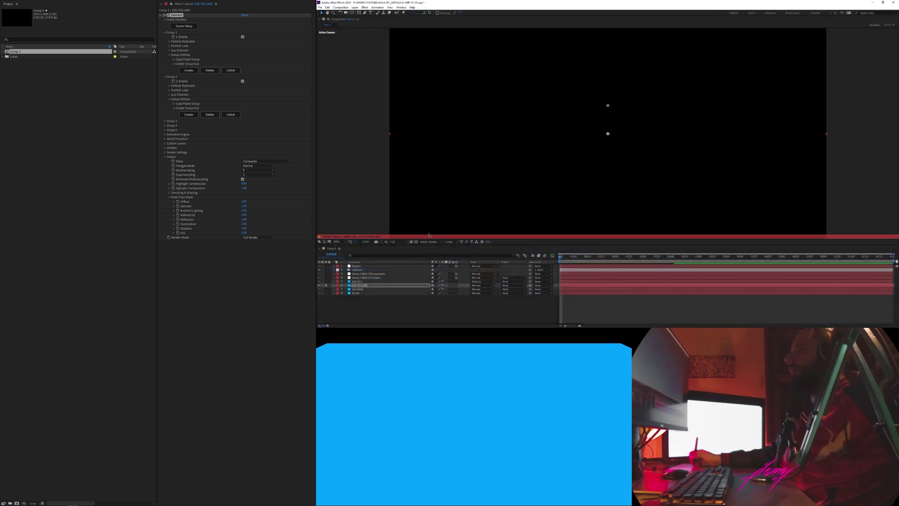
Rotate the physical environment of E3D VOLUME about its Y axis to relight the box, and unsolo the layer
{"action": "left_click", "coordinate": [375, 285]}
{"action": "left_click", "coordinate": [165, 157]}
{"action": "left_click", "coordinate": [164, 152]}
{"action": "left_click", "coordinate": [169, 157]}
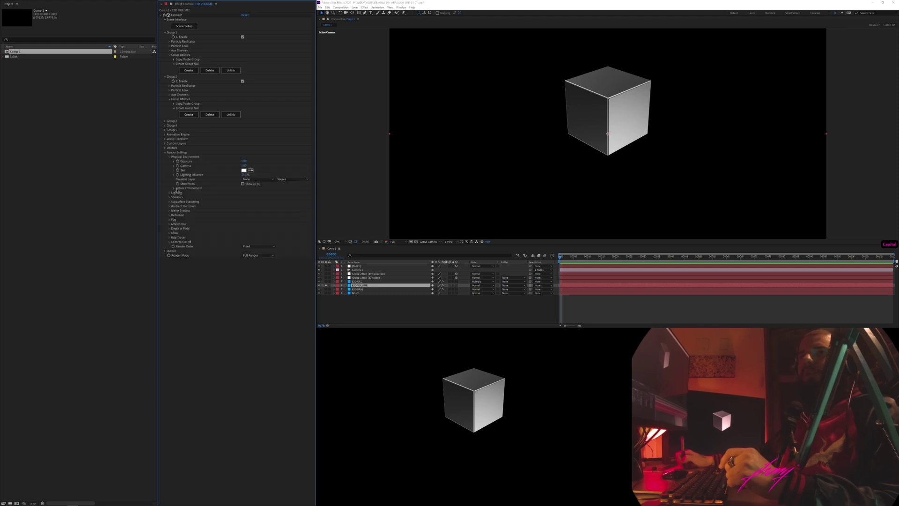
{"action": "left_click", "coordinate": [178, 188]}
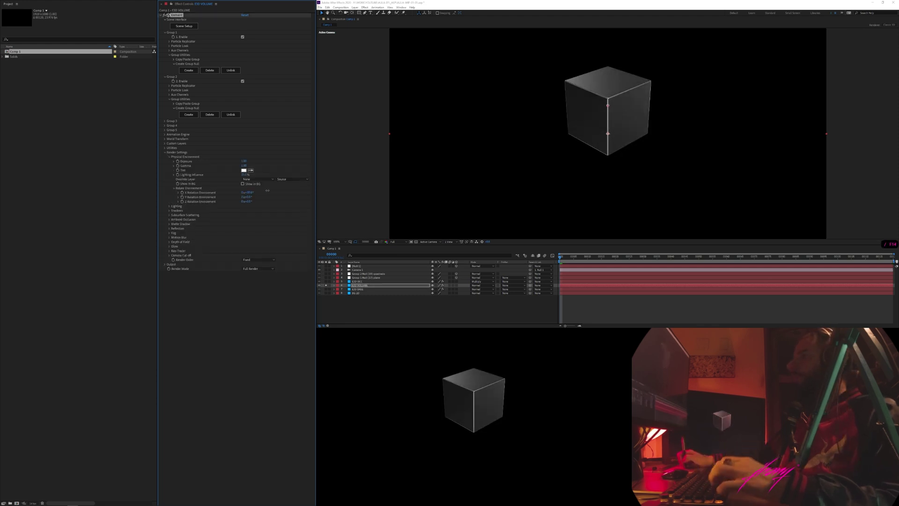
{"action": "key", "text": "ctrl+z"}
{"action": "left_click_drag", "start_coordinate": [250, 198], "coordinate": [262, 197]}
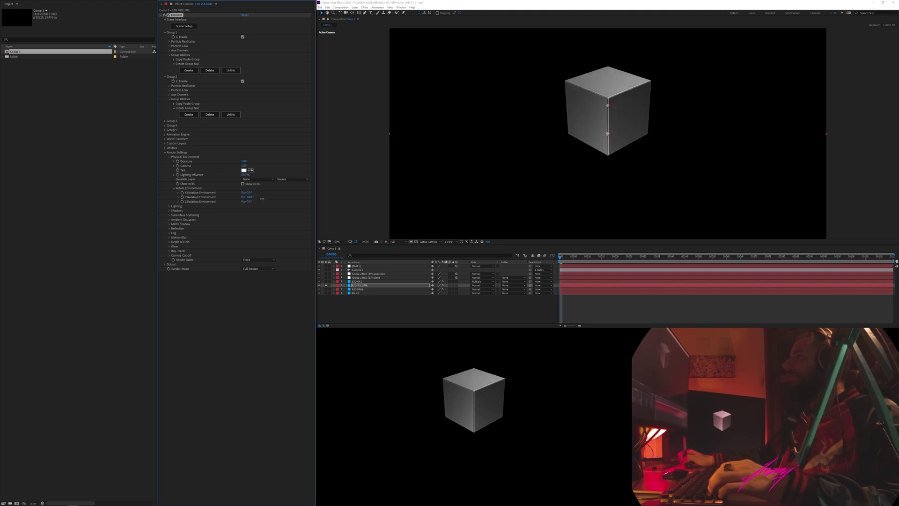
{"action": "left_click", "coordinate": [368, 285]}
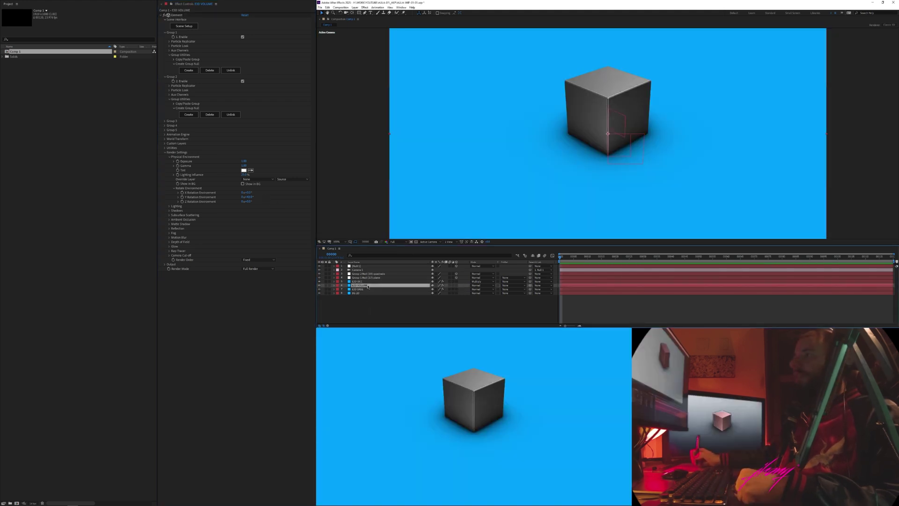
Set the blending mode of E3D VOLUME to Soft Light
{"action": "left_click", "coordinate": [370, 282]}
{"action": "left_click", "coordinate": [372, 286]}
{"action": "left_click", "coordinate": [367, 282]}
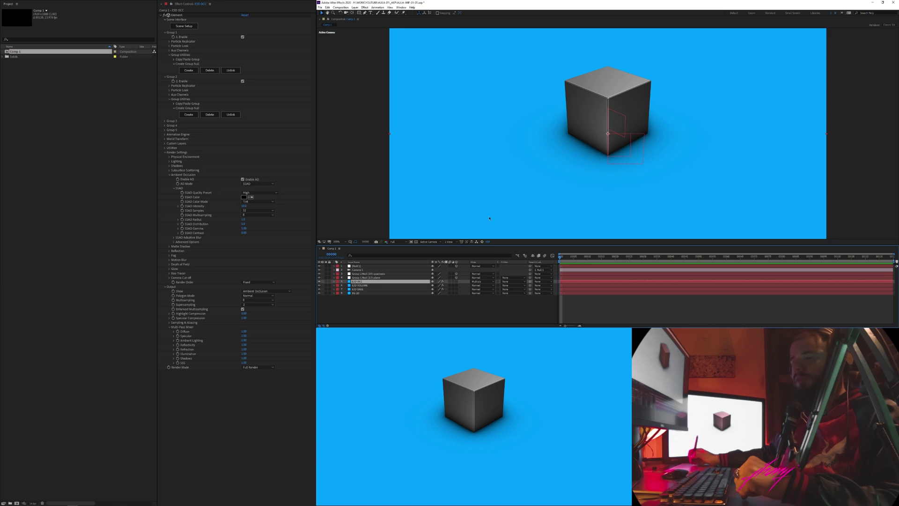
{"action": "key", "text": "ctrl+Down"}
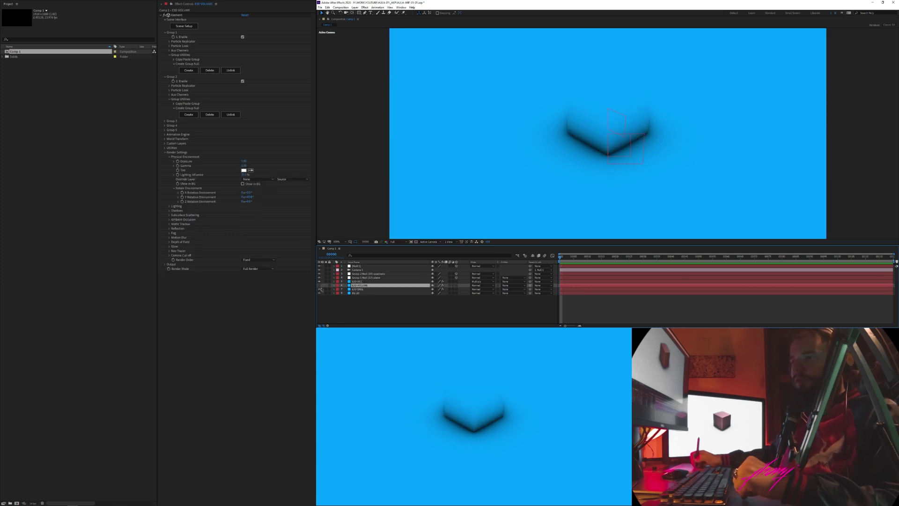
{"action": "left_click", "coordinate": [483, 285]}
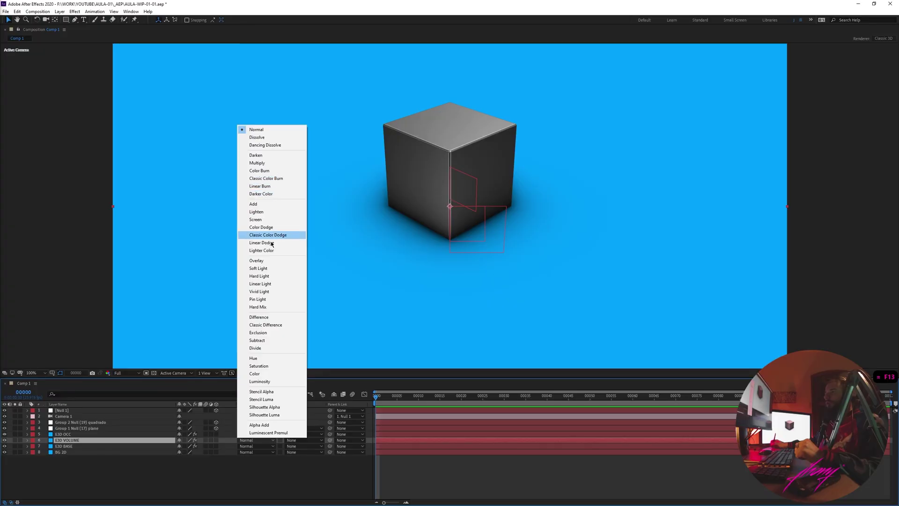
{"action": "left_click", "coordinate": [260, 268]}
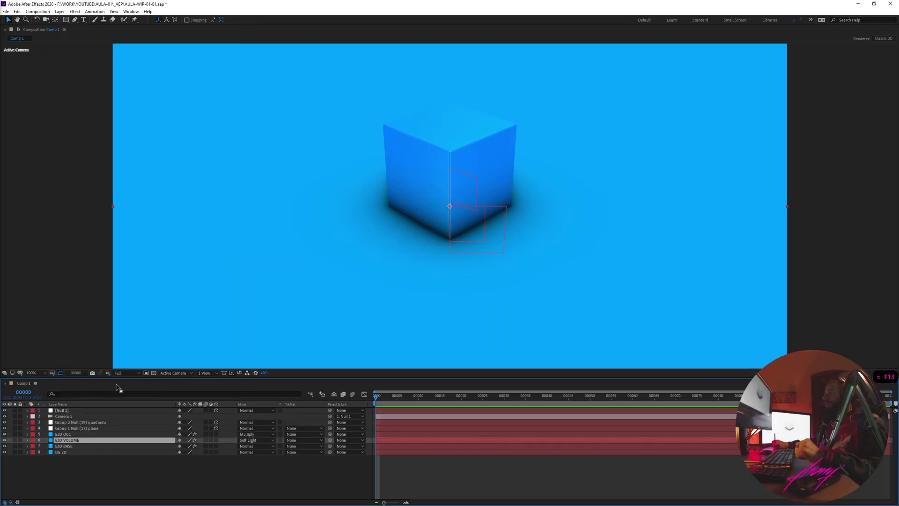
Toggle the visibility of E3D VOLUME to compare the composite with and without it
{"action": "left_click", "coordinate": [5, 440]}
{"action": "left_click", "coordinate": [4, 441]}
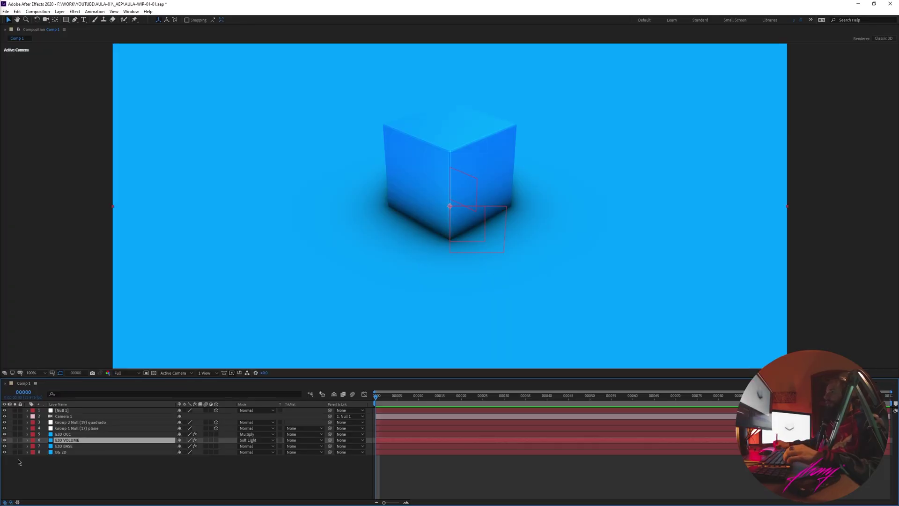
{"action": "left_click", "coordinate": [5, 441]}
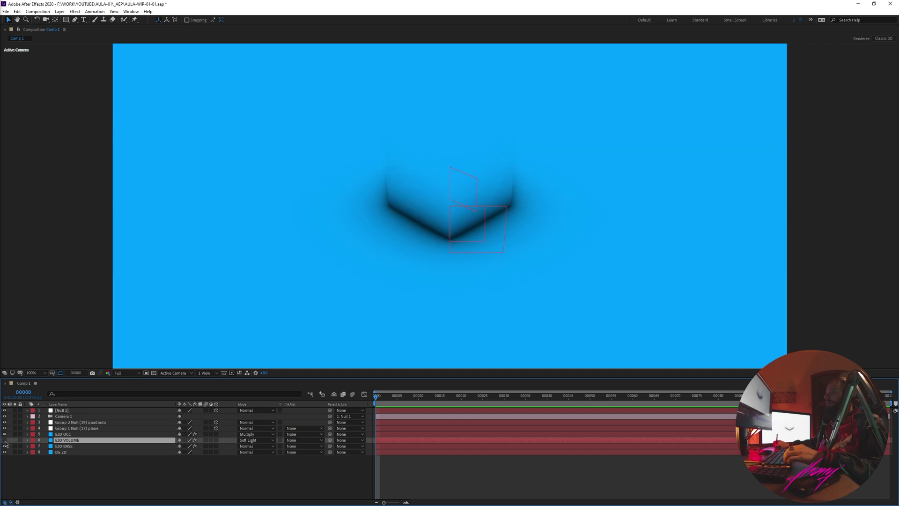
{"action": "left_click", "coordinate": [5, 441]}
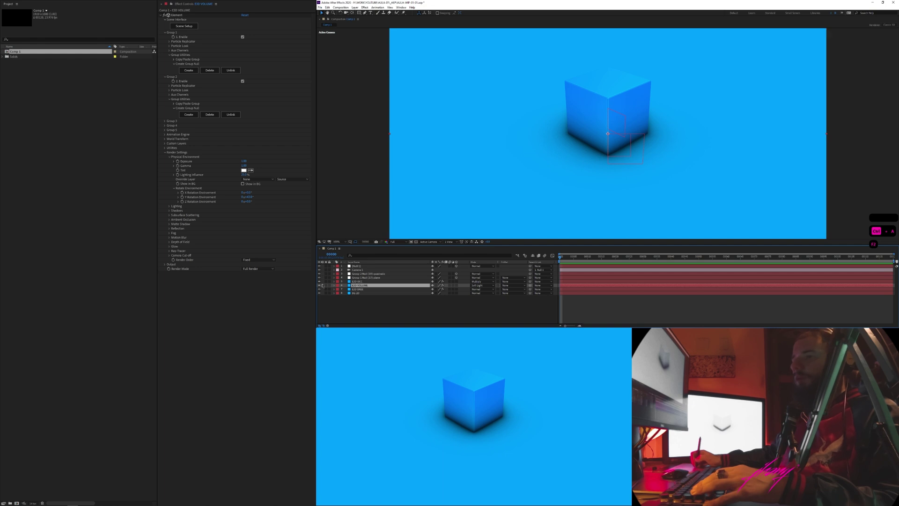
Lower the SSAO Intensity of the E3D OCC layer to soften the shadow under the box
{"action": "left_click", "coordinate": [369, 282]}
{"action": "key", "text": "t"}
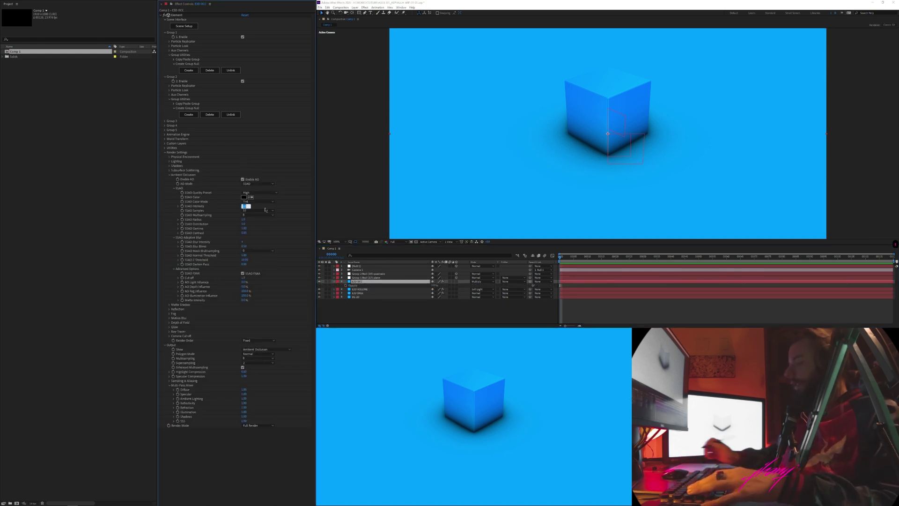
{"action": "key", "text": "Return"}
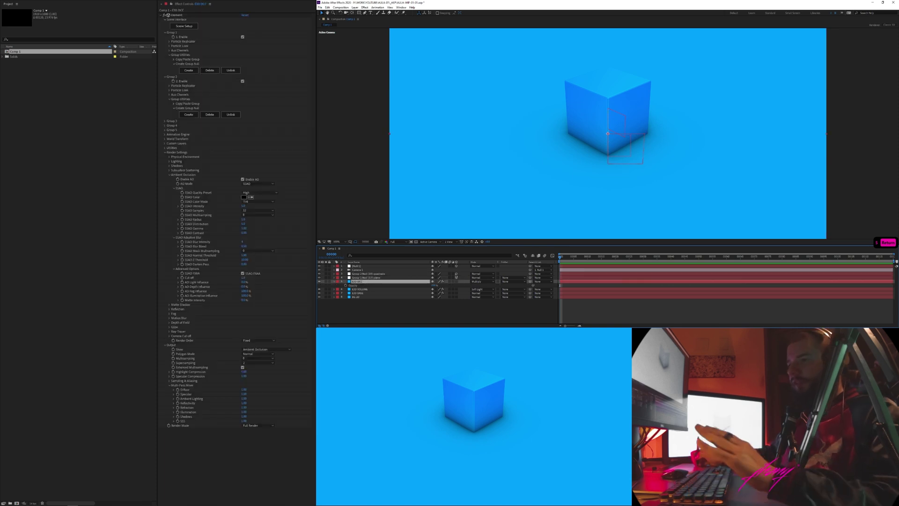
{"action": "left_click", "coordinate": [243, 206]}
{"action": "key", "text": "Return"}
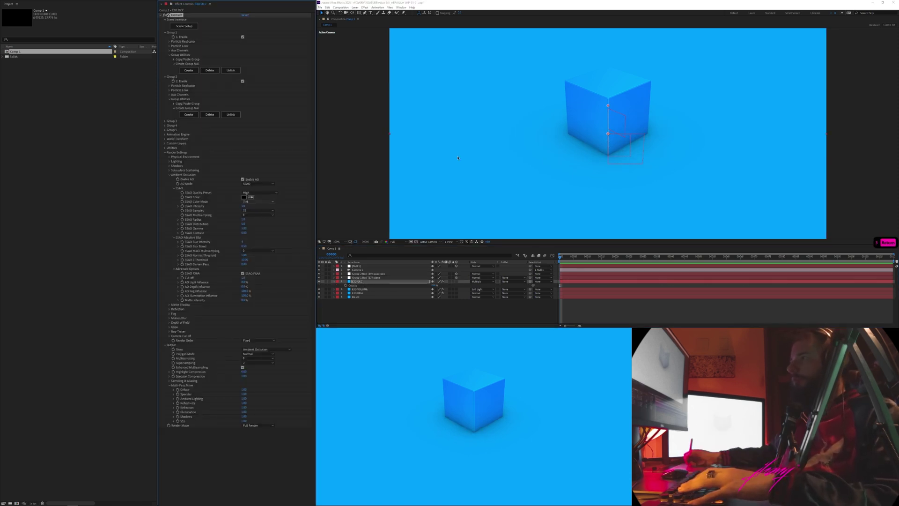
Solo the layers below E3D OCC to compare the composite with and without occlusion, and collapse the layer properties
{"action": "left_click_drag", "start_coordinate": [326, 291], "coordinate": [330, 301]}
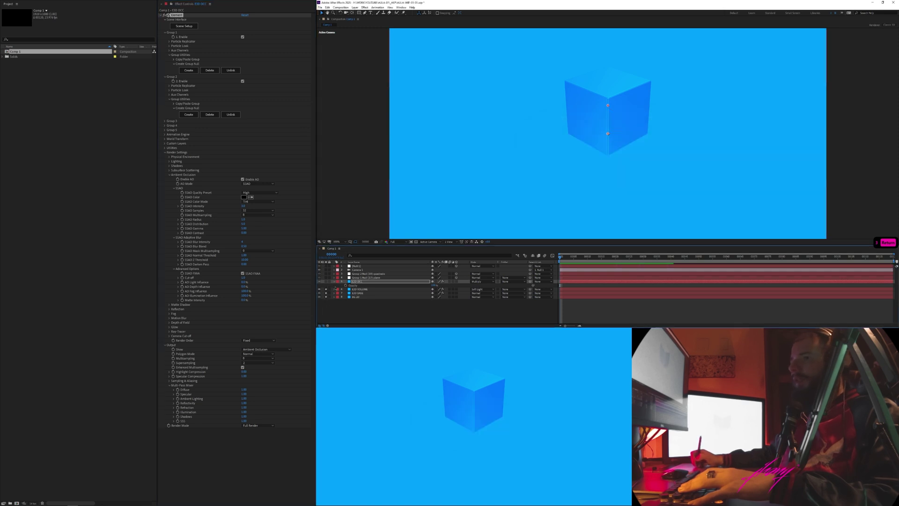
{"action": "left_click", "coordinate": [326, 282]}
{"action": "left_click", "coordinate": [360, 281]}
{"action": "key", "text": "ctrl+a"}
{"action": "key", "text": "u"}
{"action": "key", "text": "F2"}
{"action": "left_click", "coordinate": [364, 282]}
{"action": "key", "text": "ctrl+a"}
{"action": "key", "text": "F2"}
{"action": "left_click", "coordinate": [367, 283]}
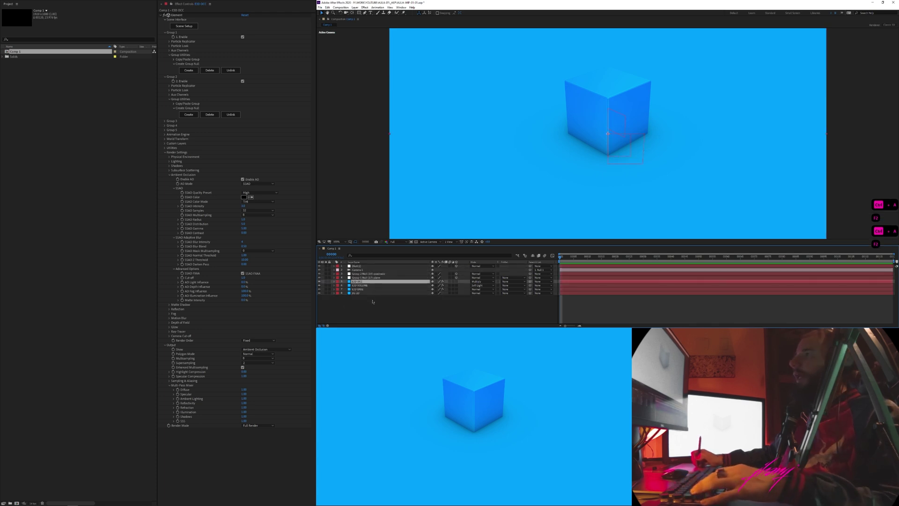
Duplicate the E3D BASE layer, solo the copy and rename it E3D REFLEX
{"action": "left_click", "coordinate": [359, 285]}
{"action": "left_click", "coordinate": [359, 289]}
{"action": "key", "text": "ctrl+d"}
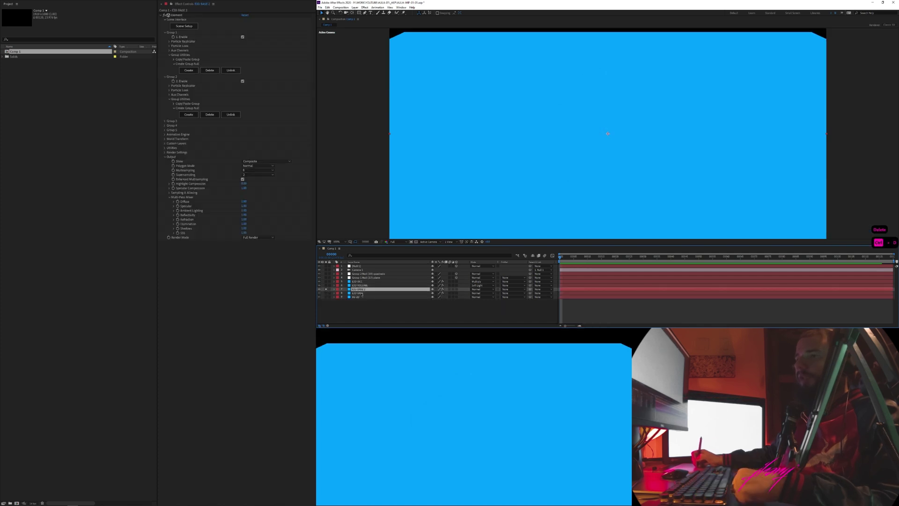
{"action": "key", "text": "Return"}
{"action": "key", "text": "End"}
{"action": "key", "text": "BackSpace"}
{"action": "key", "text": "BackSpace"}
{"action": "key", "text": "BackSpace"}
{"action": "key", "text": "BackSpace"}
{"action": "key", "text": "BackSpace"}
{"action": "key", "text": "BackSpace"}
{"action": "key", "text": "Caps_Lock"}
{"action": "type", "text": "REFLEX"}
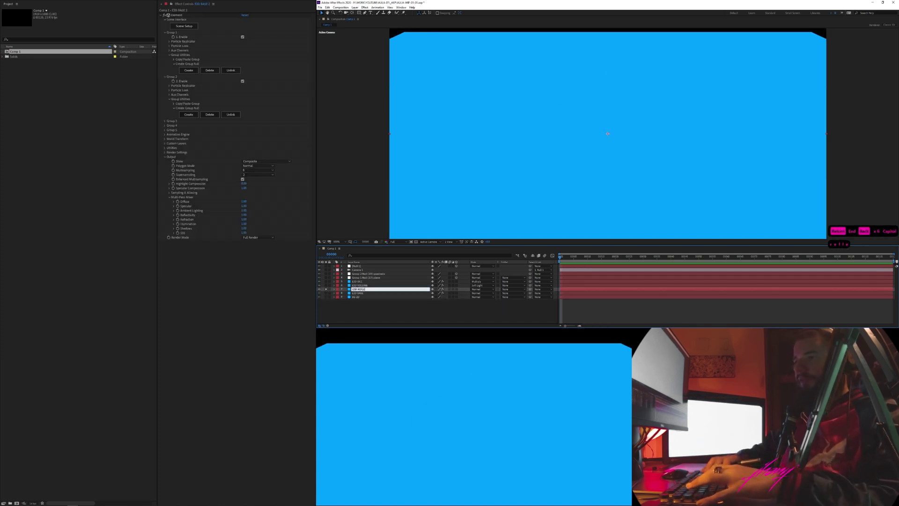
{"action": "key", "text": "Return"}
{"action": "key", "text": "Caps_Lock"}
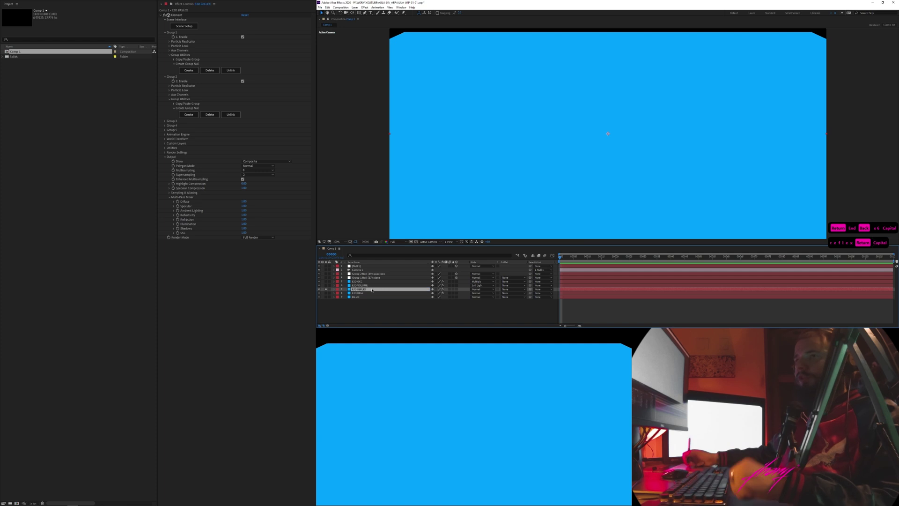
Apply the Black_Gloss preset from the Physical materials to the Box Model in the Scene Setup of E3D REFLEX
{"action": "left_click", "coordinate": [194, 26]}
{"action": "key", "text": "F13"}
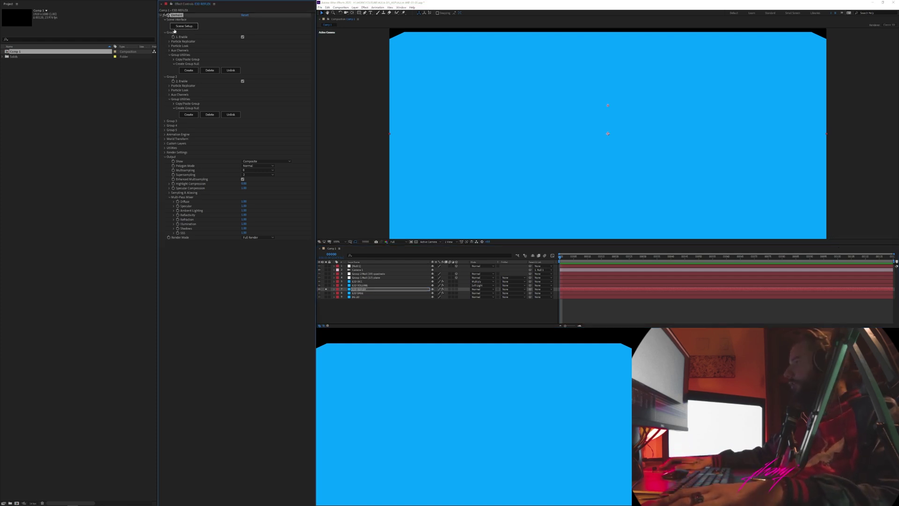
{"action": "left_click_drag", "start_coordinate": [366, 114], "coordinate": [497, 160]}
{"action": "left_click", "coordinate": [558, 86]}
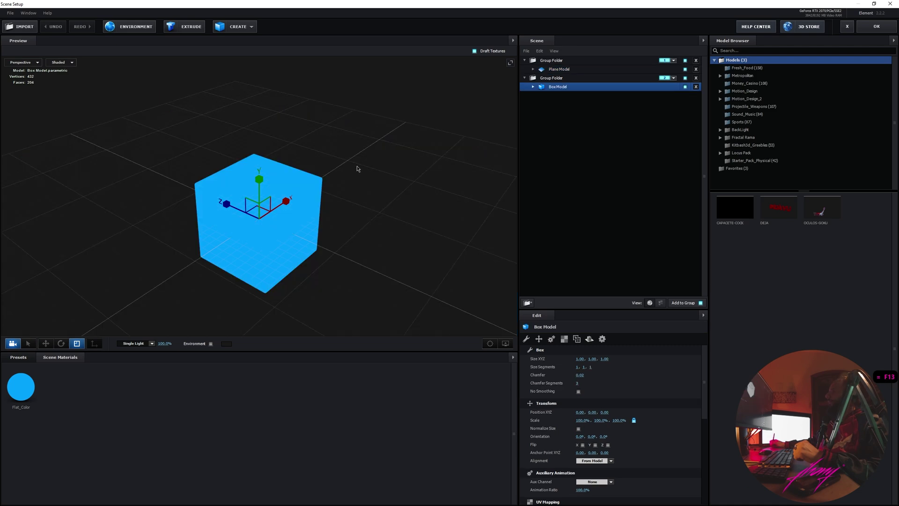
{"action": "left_click", "coordinate": [560, 70]}
{"action": "left_click", "coordinate": [557, 86]}
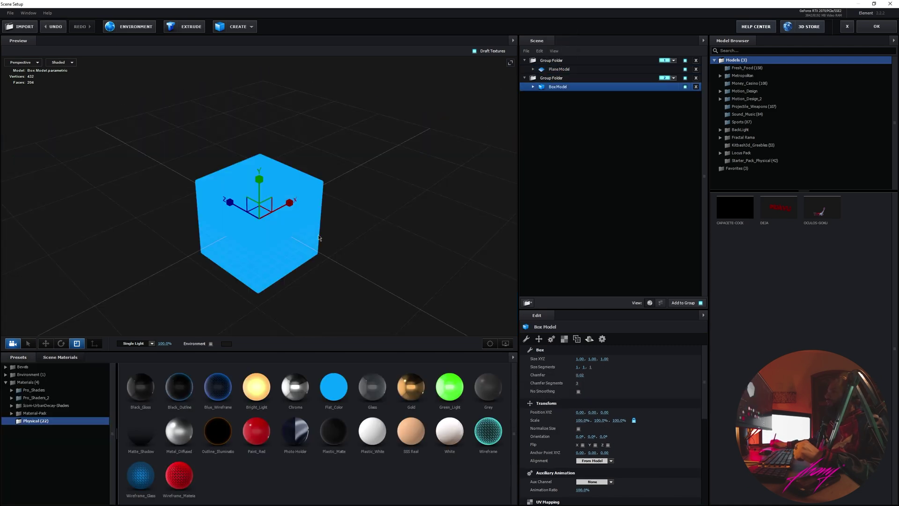
{"action": "left_click", "coordinate": [65, 357]}
{"action": "left_click", "coordinate": [19, 358]}
{"action": "left_click", "coordinate": [140, 387]}
{"action": "left_click_drag", "start_coordinate": [450, 188], "coordinate": [434, 164]}
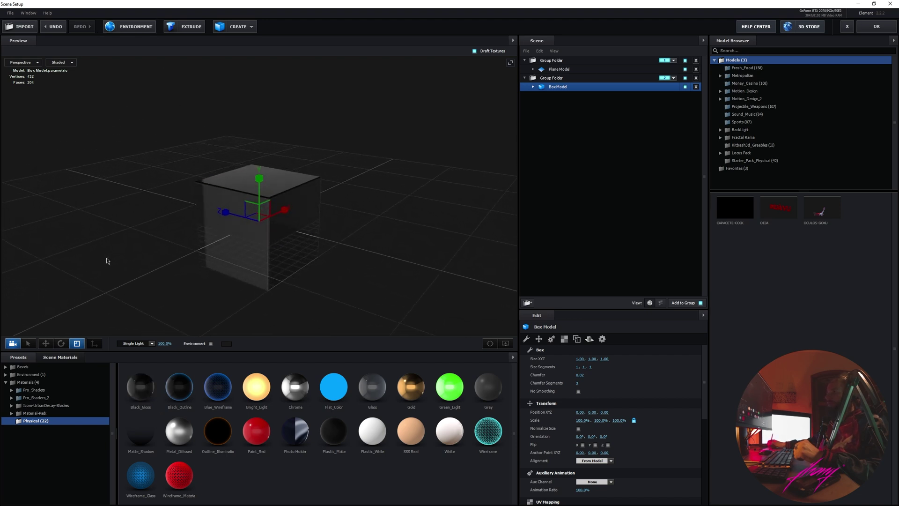
Browse the BackLight_2K environment presets, rotate the physical environment of E3D REFLEX about its X axis, and unsolo the layer
{"action": "left_click", "coordinate": [60, 375]}
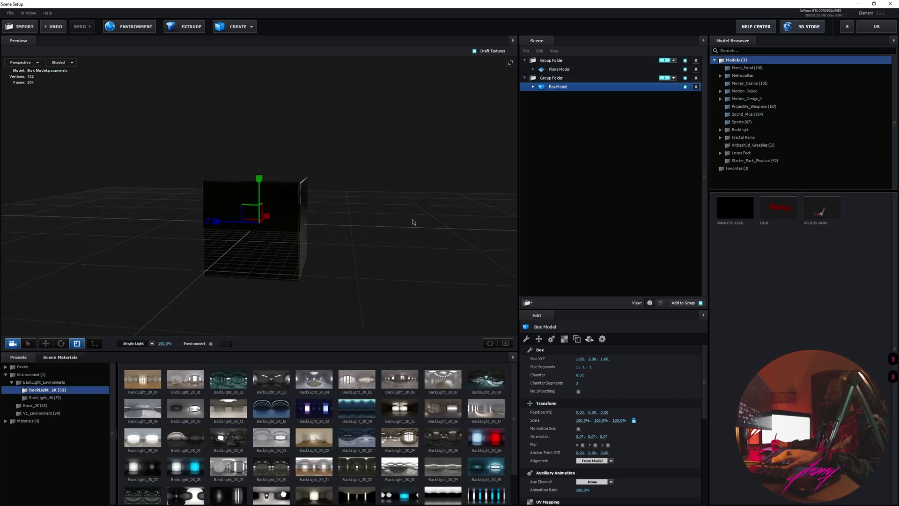
{"action": "left_click_drag", "start_coordinate": [412, 221], "coordinate": [426, 223]}
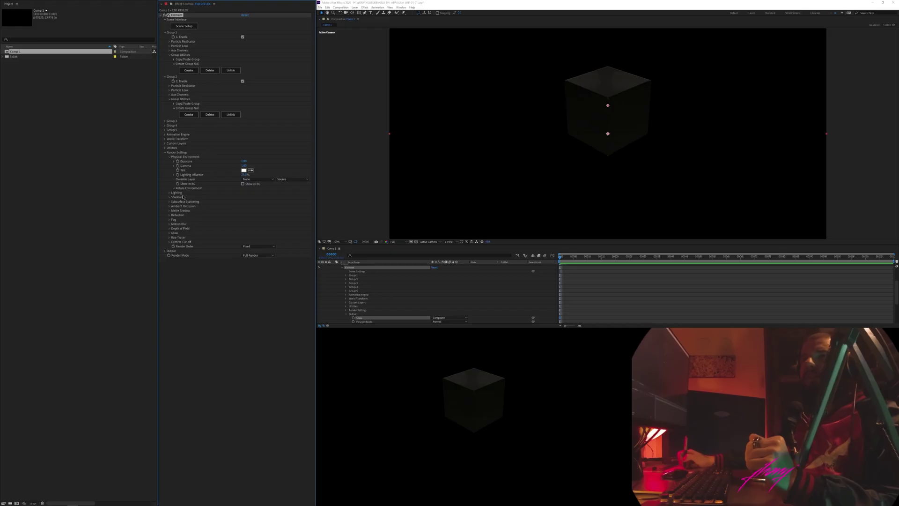
{"action": "left_click", "coordinate": [188, 188]}
{"action": "left_click_drag", "start_coordinate": [247, 193], "coordinate": [258, 194]}
{"action": "scroll", "coordinate": [334, 291], "scroll_direction": "up", "scroll_amount": 3}
{"action": "key", "text": "ctrl+a"}
{"action": "left_click", "coordinate": [334, 290]}
{"action": "key", "text": "F2"}
{"action": "left_click", "coordinate": [326, 289]}
Move E3D REFLEX above E3D OCC and set its blending mode to Screen
{"action": "left_click", "coordinate": [362, 286]}
{"action": "left_click", "coordinate": [364, 289]}
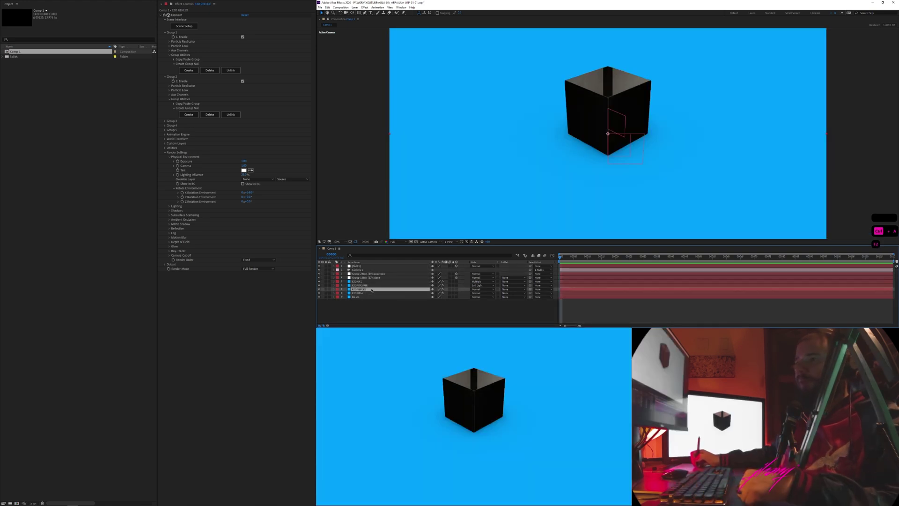
{"action": "left_click_drag", "start_coordinate": [372, 289], "coordinate": [375, 280]}
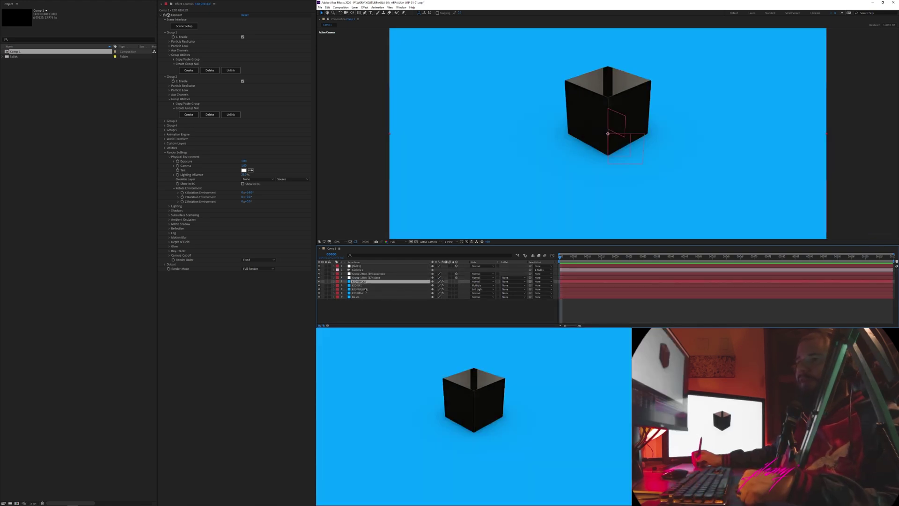
{"action": "left_click", "coordinate": [483, 282]}
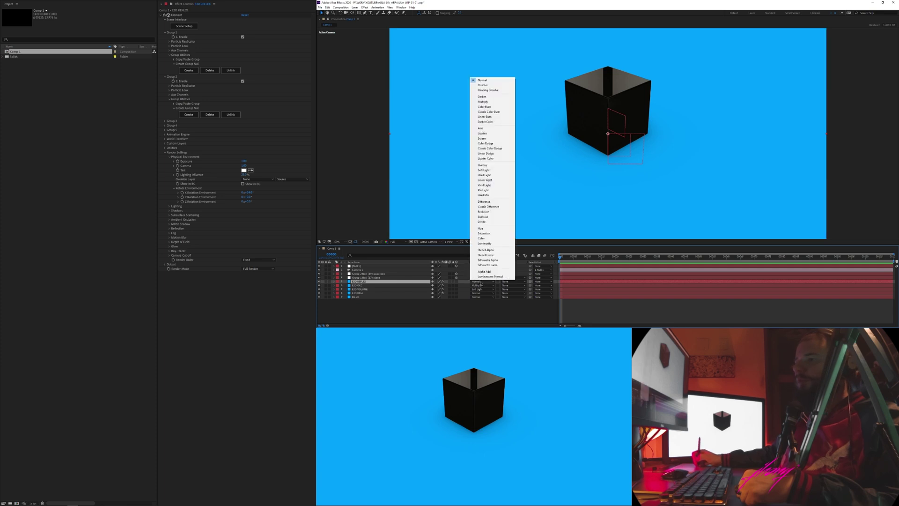
{"action": "left_click", "coordinate": [484, 146]}
Try a different X rotation for the environment of E3D REFLEX and undo it
{"action": "left_click_drag", "start_coordinate": [247, 193], "coordinate": [262, 193]}
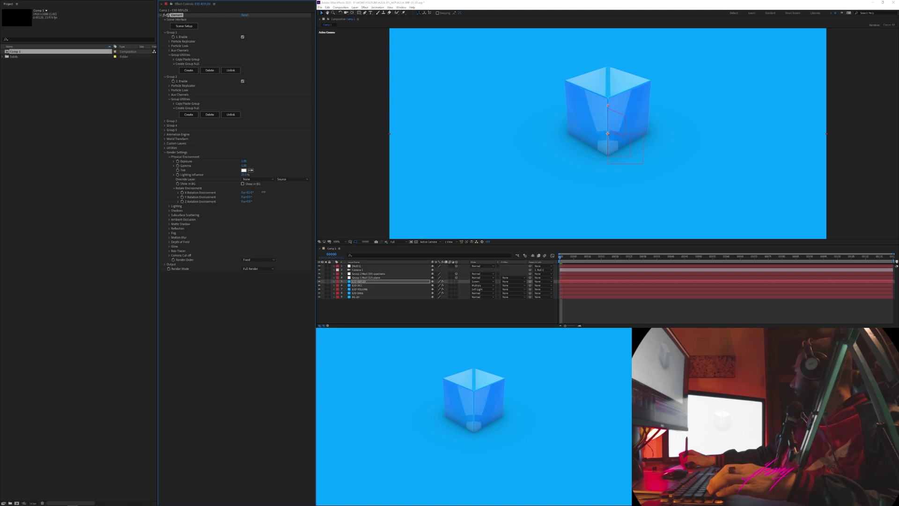
{"action": "key", "text": "ctrl+z"}
{"action": "key", "text": "ctrl+z"}
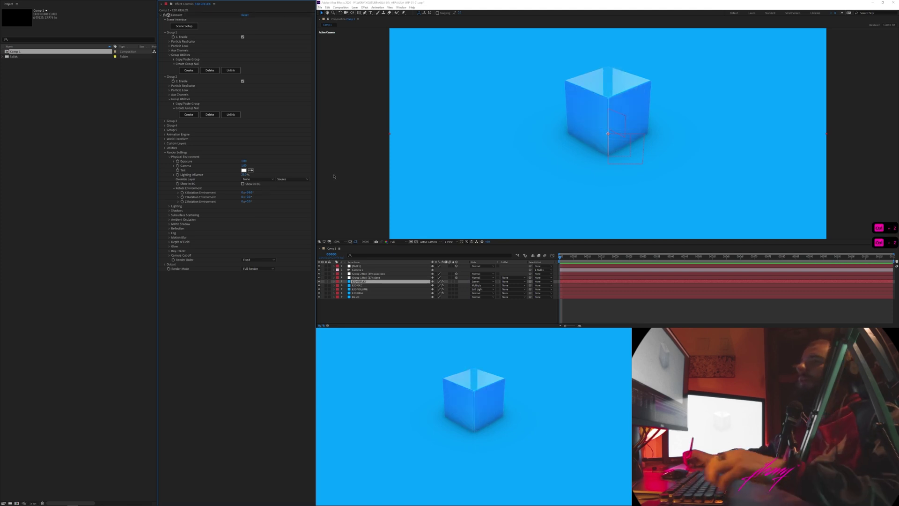
Duplicate the E3D BASE layer, solo the copy and rename it E3D SPEC
{"action": "left_click", "coordinate": [368, 278]}
{"action": "left_click", "coordinate": [368, 283]}
{"action": "key", "text": "Delete"}
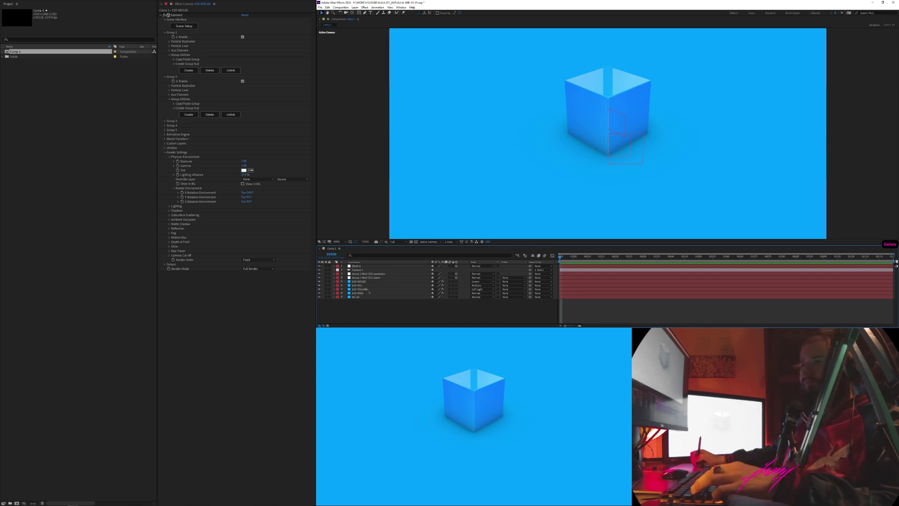
{"action": "left_click", "coordinate": [369, 293]}
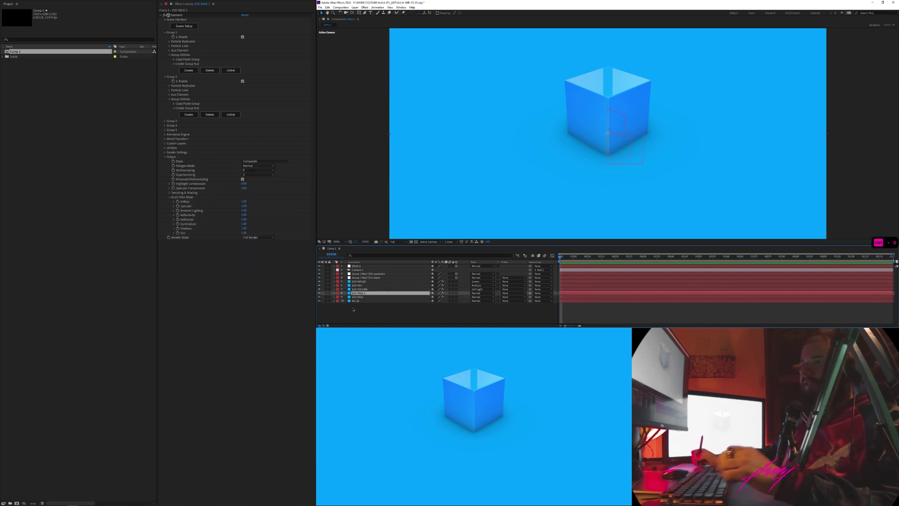
{"action": "key", "text": "ctrl+d"}
{"action": "key", "text": "Return"}
{"action": "type", "text": "E3D SPEC"}
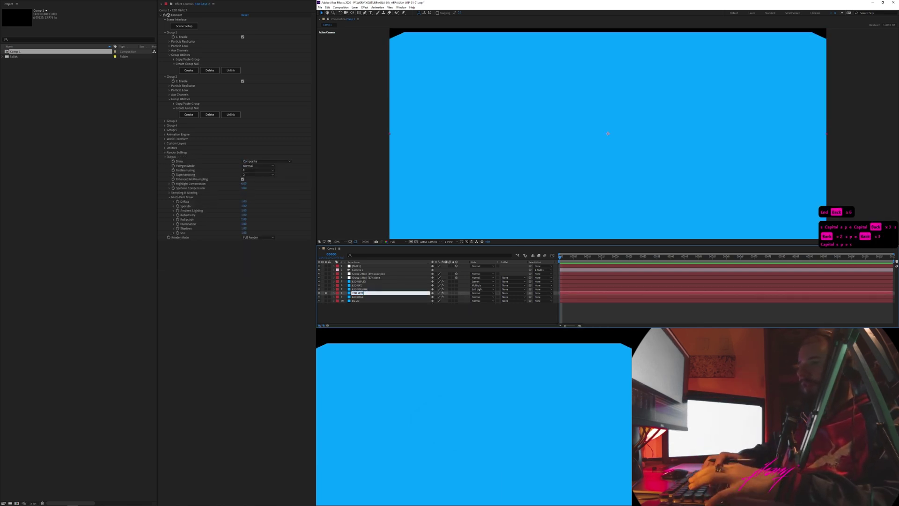
{"action": "key", "text": "Return"}
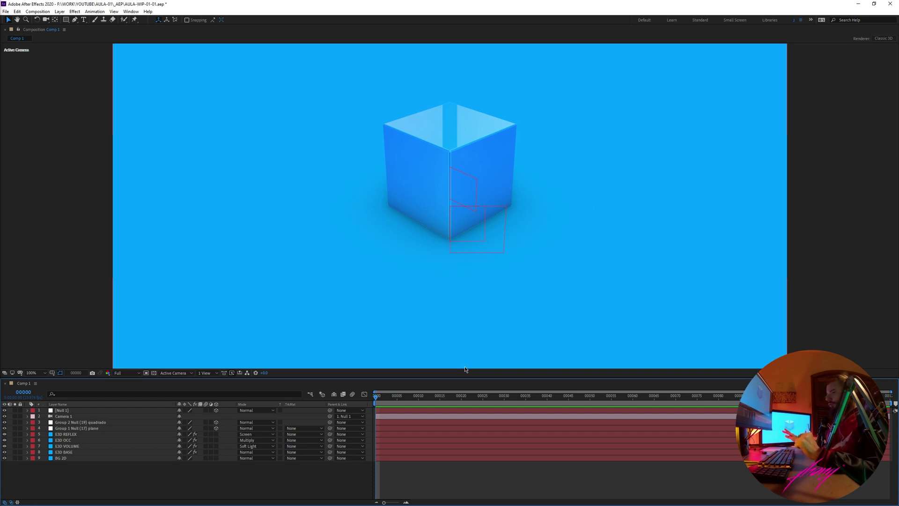
Review how the composite builds up by soloing BG 2D, E3D BASE, E3D VOLUME, E3D OCC and E3D REFLEX one after another
{"action": "left_click", "coordinate": [89, 447]}
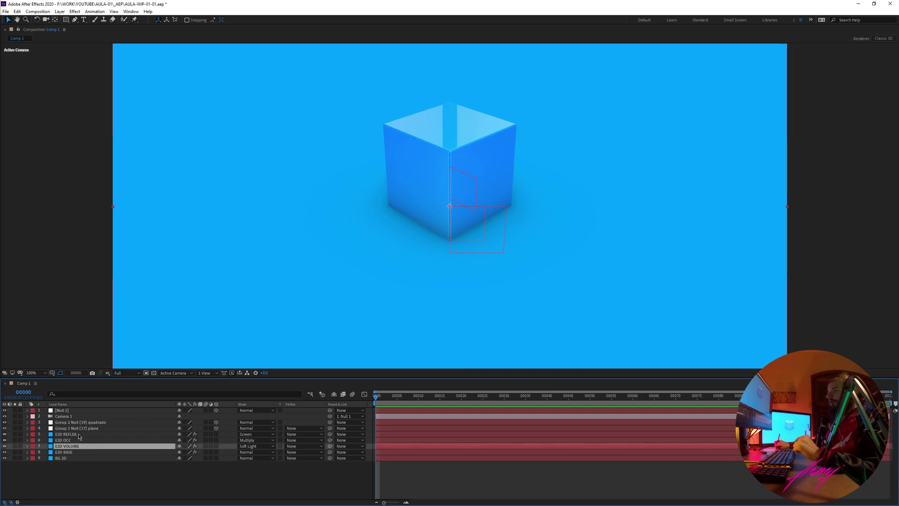
{"action": "left_click", "coordinate": [78, 435]}
{"action": "left_click", "coordinate": [15, 458]}
{"action": "left_click", "coordinate": [50, 482]}
{"action": "left_click", "coordinate": [69, 459]}
{"action": "left_click", "coordinate": [15, 452], "text": "alt"}
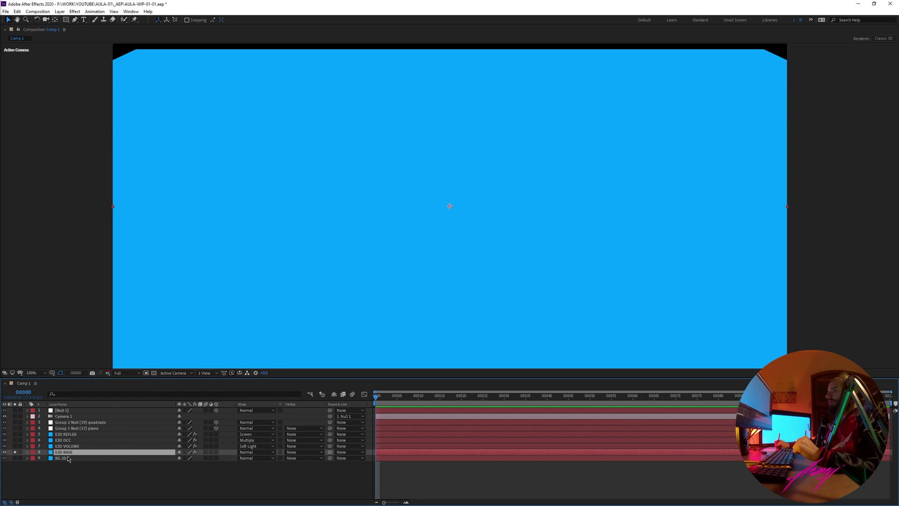
{"action": "left_click", "coordinate": [15, 458]}
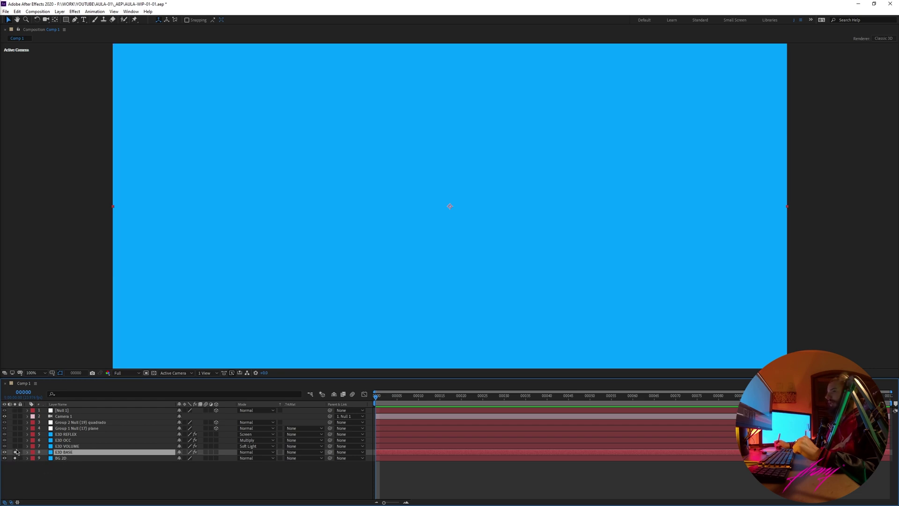
{"action": "left_click", "coordinate": [15, 447]}
{"action": "left_click", "coordinate": [68, 446]}
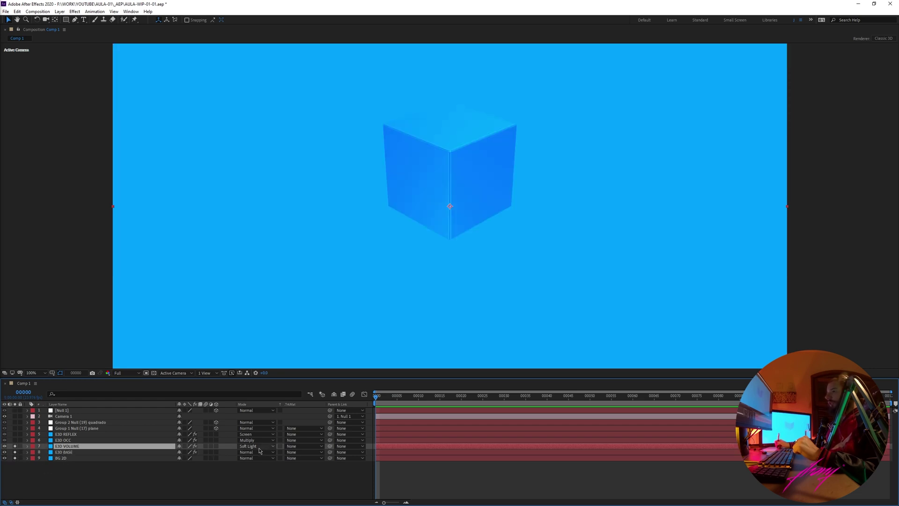
{"action": "left_click", "coordinate": [64, 440]}
{"action": "left_click", "coordinate": [15, 440]}
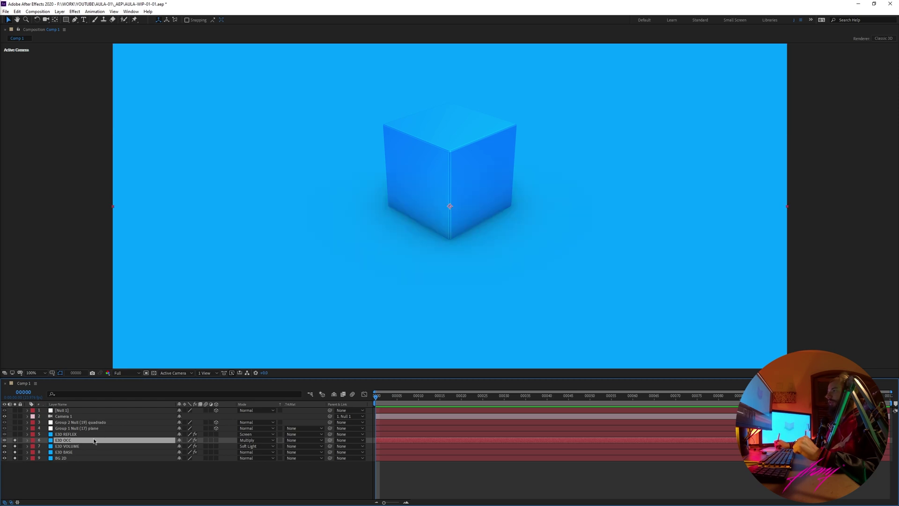
{"action": "left_click", "coordinate": [64, 435]}
{"action": "left_click", "coordinate": [15, 434]}
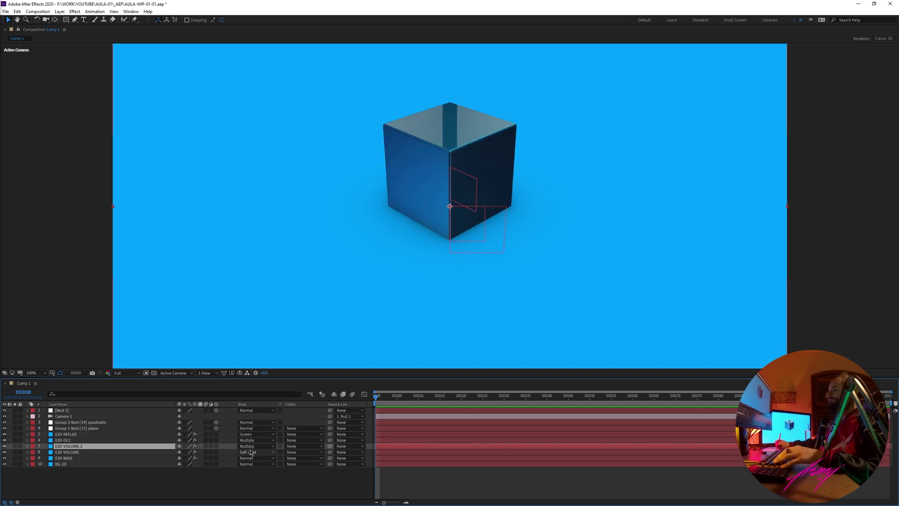
{"action": "left_click", "coordinate": [85, 440]}
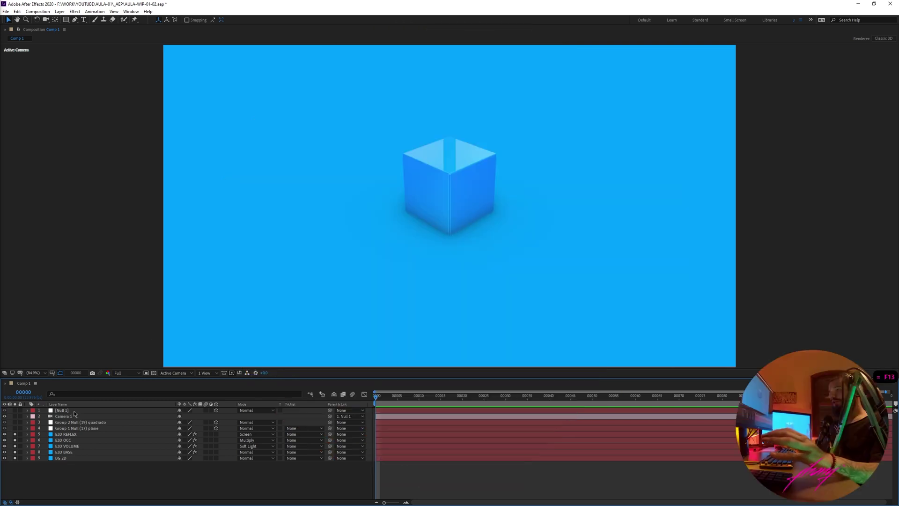
Change the scale of Null 1, the camera's parent, to frame the box more closely
{"action": "left_click", "coordinate": [79, 411]}
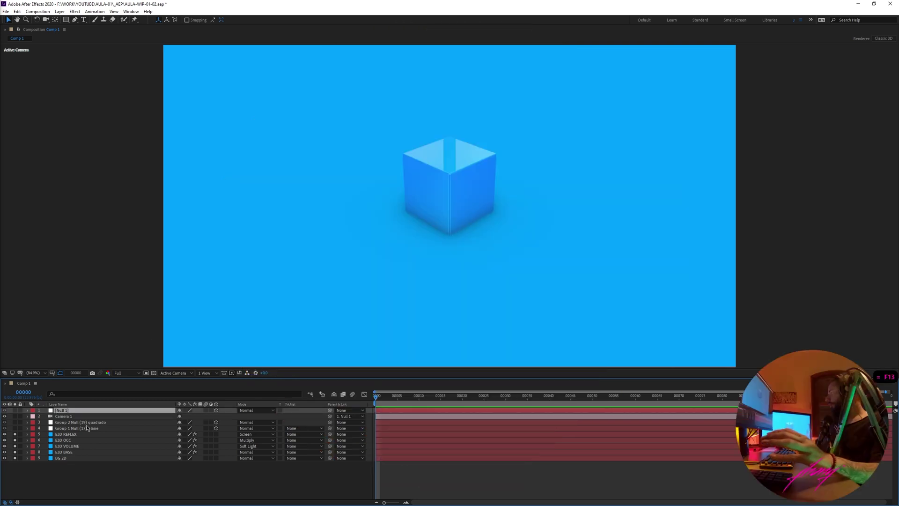
{"action": "key", "text": "s"}
{"action": "left_click_drag", "start_coordinate": [187, 416], "coordinate": [193, 417]}
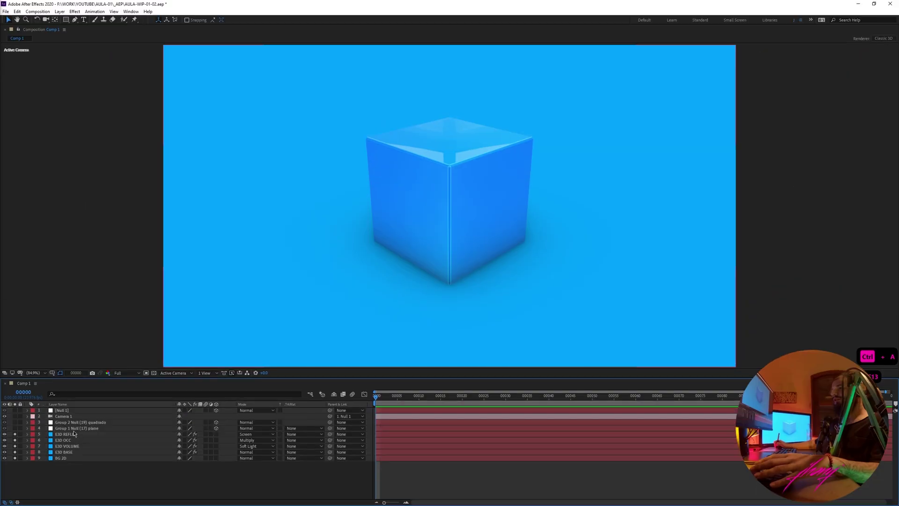
Apply Hue/Saturation to E3D OCC with Colorize enabled, adjusting hue and lightness to tint the occlusion shadow blue
{"action": "left_click", "coordinate": [72, 424]}
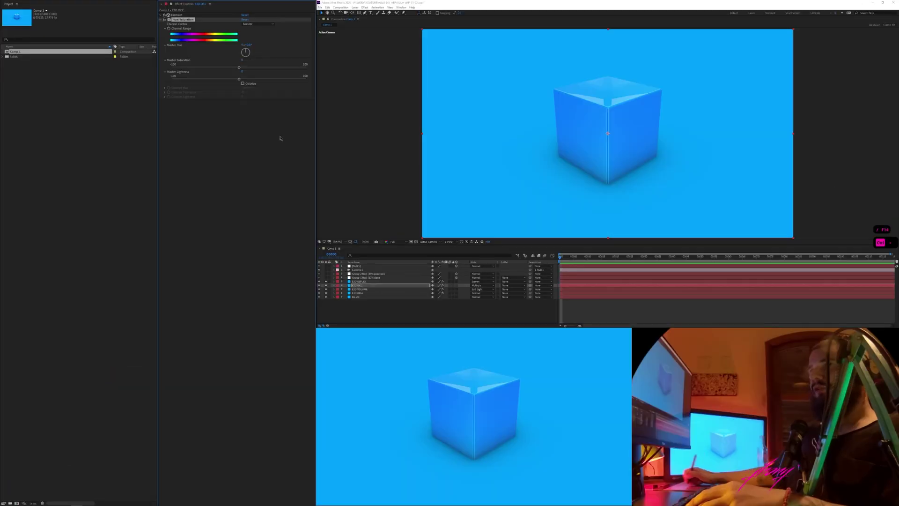
{"action": "left_click", "coordinate": [242, 83]}
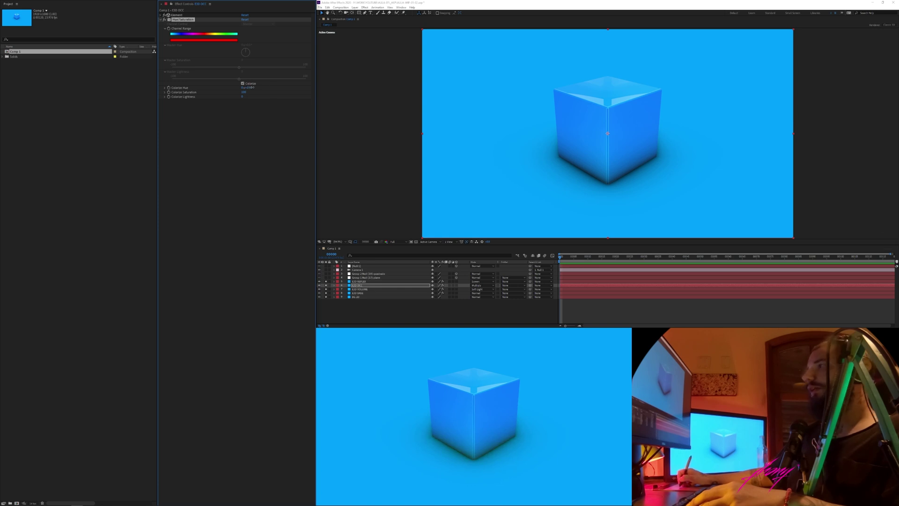
{"action": "left_click_drag", "start_coordinate": [243, 96], "coordinate": [304, 85]}
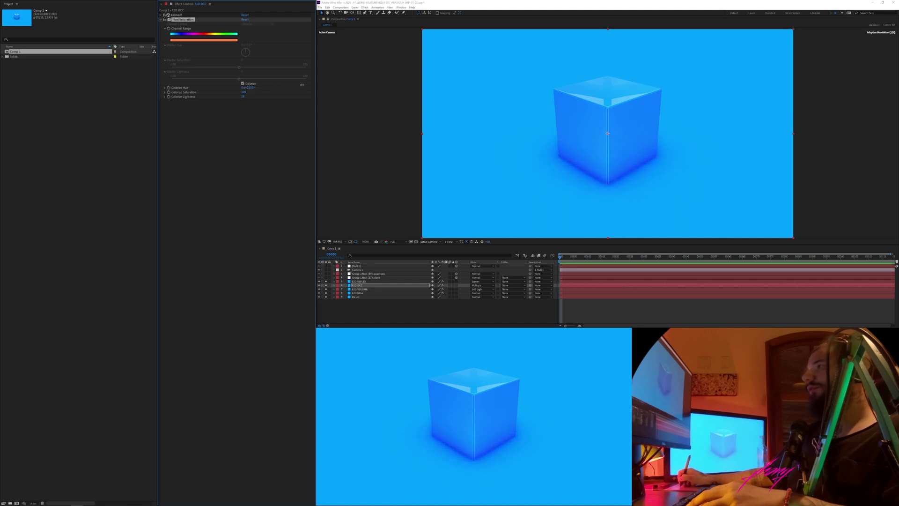
Shift the colorize hue of E3D OCC toward purple and lower its colorize saturation to soften the occlusion tint
{"action": "left_click_drag", "start_coordinate": [302, 84], "coordinate": [327, 67]}
{"action": "left_click_drag", "start_coordinate": [318, 70], "coordinate": [321, 78]}
{"action": "left_click", "coordinate": [245, 132]}
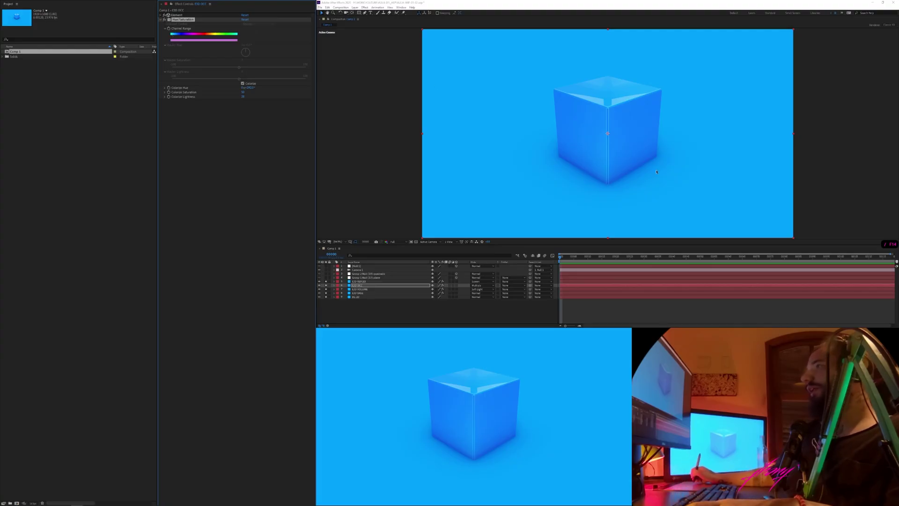
Rotate the physical environment of E3D REFLEX about its X axis to reposition the reflections on the box
{"action": "left_click", "coordinate": [604, 170]}
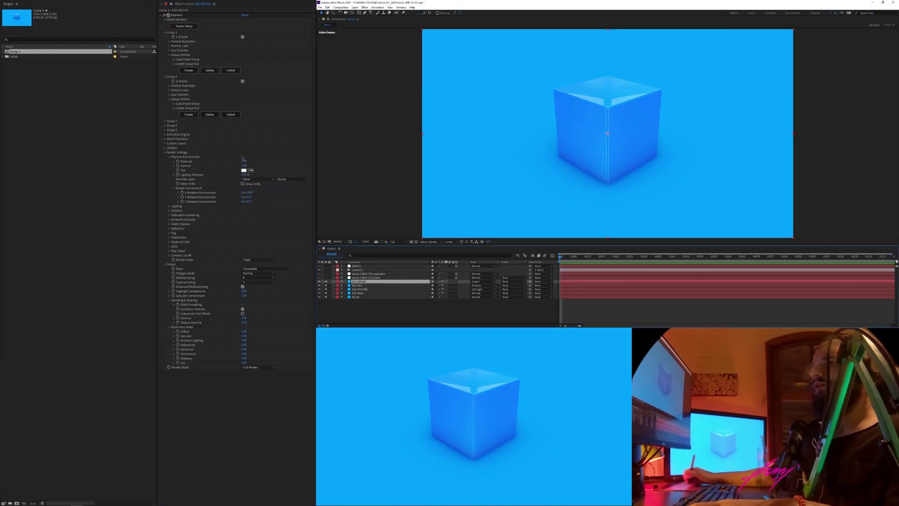
{"action": "left_click_drag", "start_coordinate": [251, 192], "coordinate": [245, 192]}
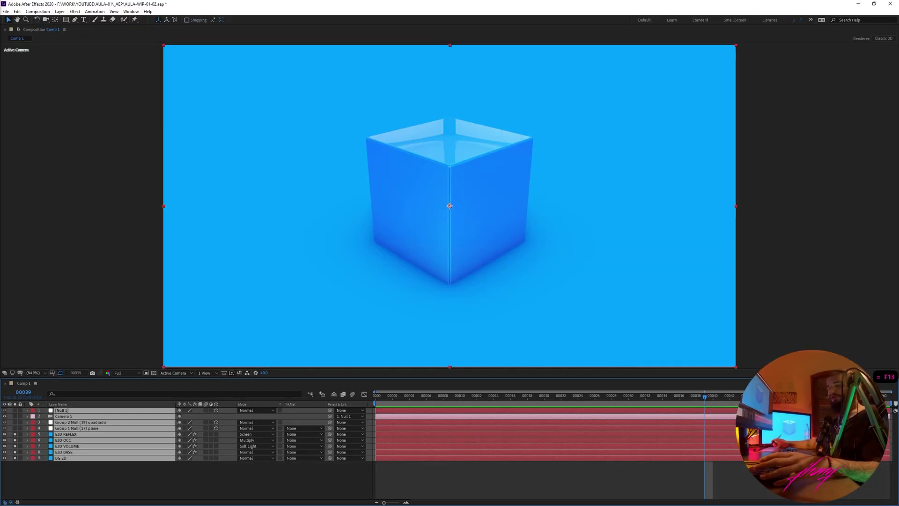
Reveal the Y Rotation keyframes of Null 1 and the Group 2 quadrado null, and preview the box animation
{"action": "left_click", "coordinate": [94, 481]}
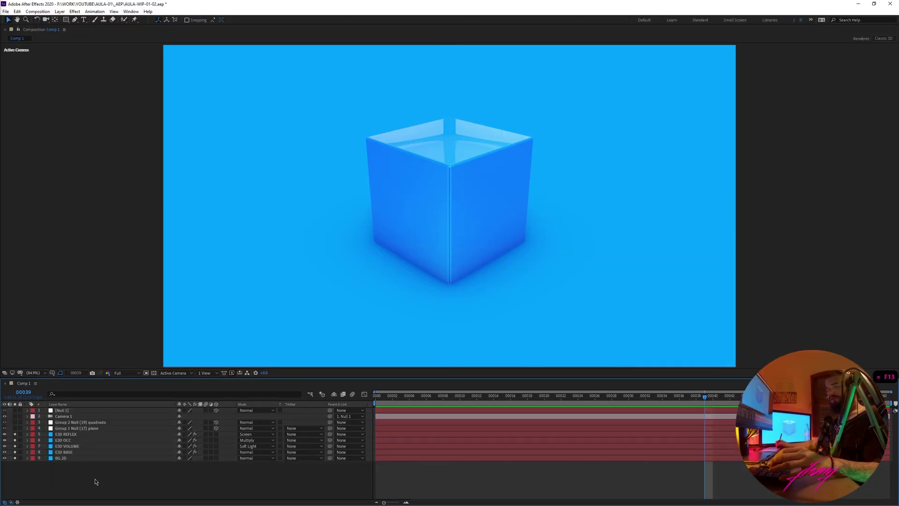
{"action": "left_click", "coordinate": [85, 424]}
{"action": "left_click", "coordinate": [81, 412]}
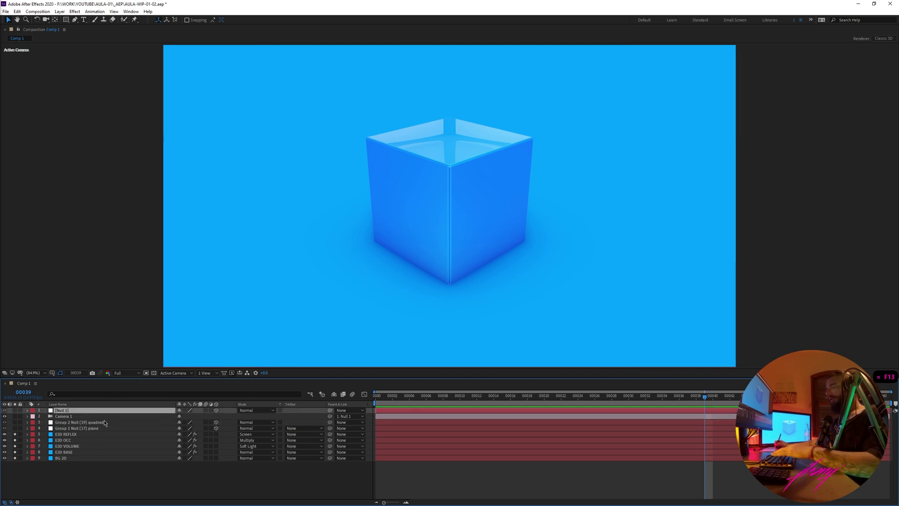
{"action": "key", "text": "u"}
{"action": "left_click_drag", "start_coordinate": [486, 397], "coordinate": [502, 397]}
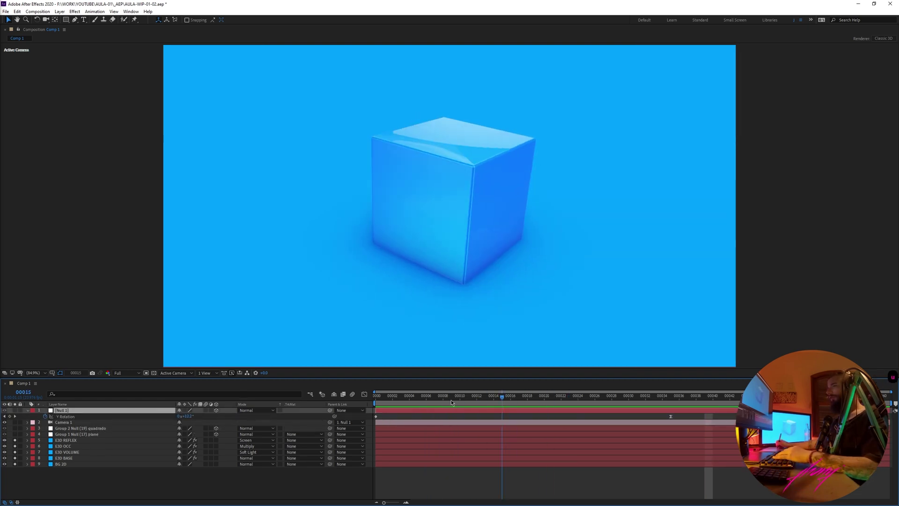
{"action": "left_click", "coordinate": [75, 429]}
{"action": "key", "text": "u"}
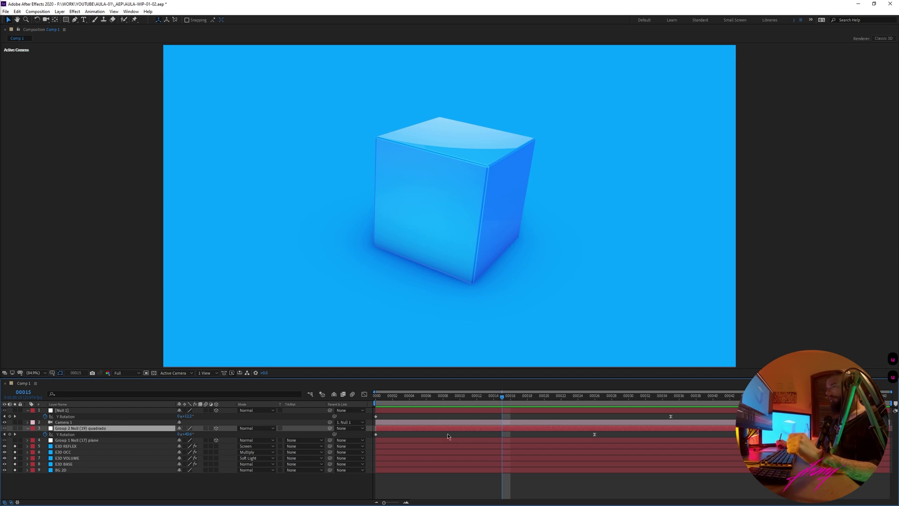
{"action": "key", "text": "space"}
{"action": "key", "text": "space"}
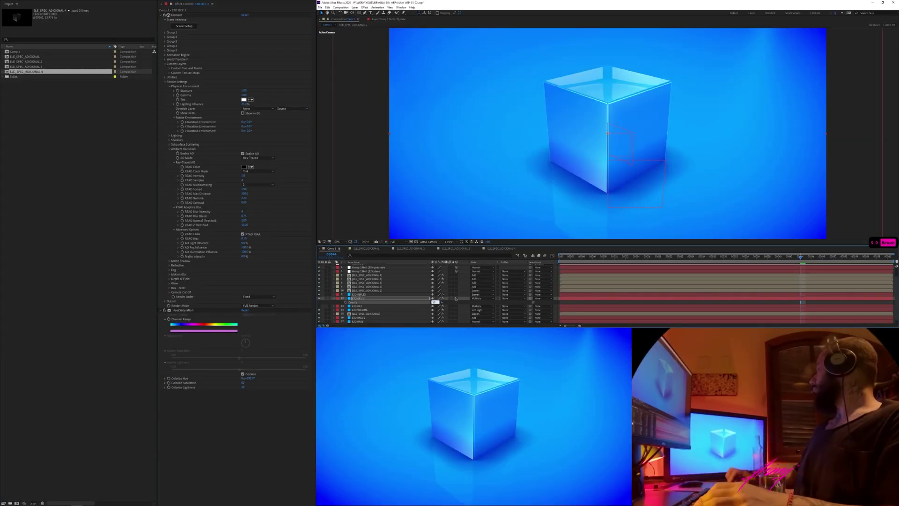
Blend the ELE_SPEC_ADICIONAL 5 pass over the box in Screen mode and colorize it with Hue/Saturation
{"action": "key", "text": "ctrl+space"}
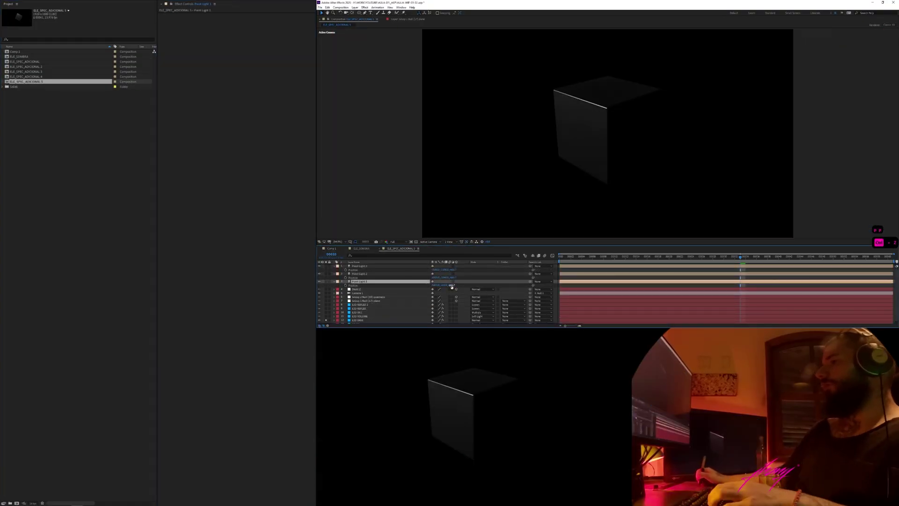
{"action": "left_click", "coordinate": [477, 275]}
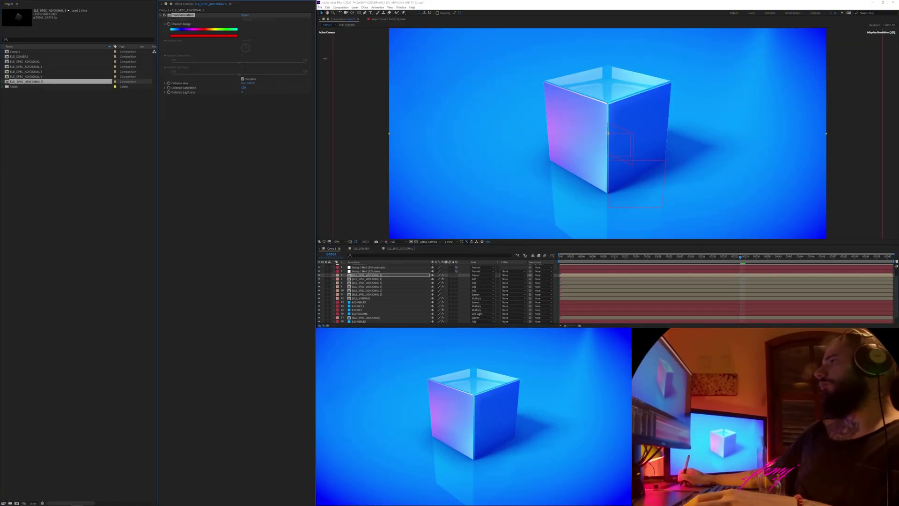
{"action": "key", "text": "ctrl+y"}
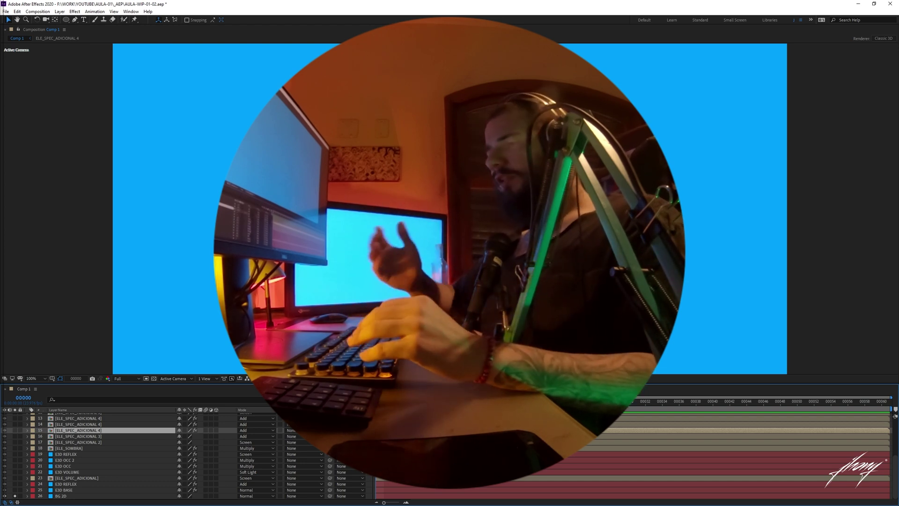
Start reviewing the layer stack from its bottom, stepping the selection between BG 2D and E3D BASE
{"action": "left_click", "coordinate": [74, 496]}
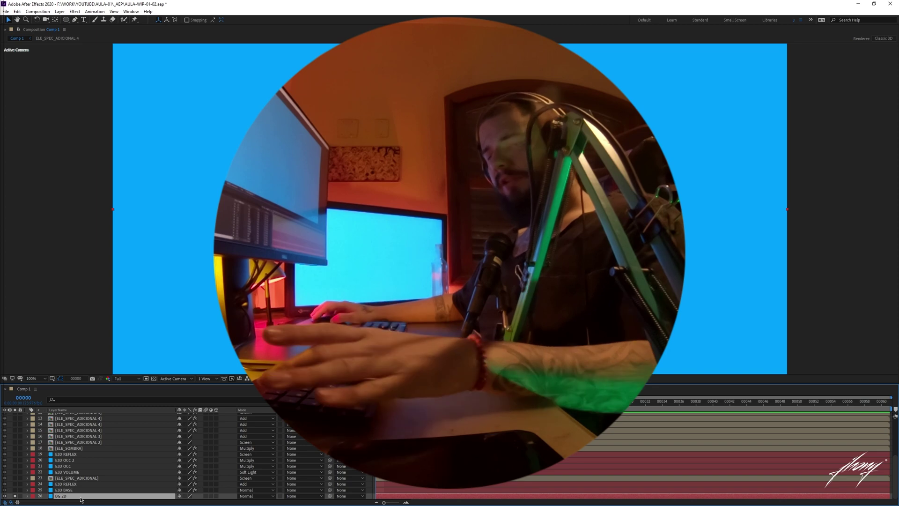
{"action": "key", "text": "ctrl+Up"}
{"action": "key", "text": "ctrl+Down"}
{"action": "key", "text": "ctrl+Up"}
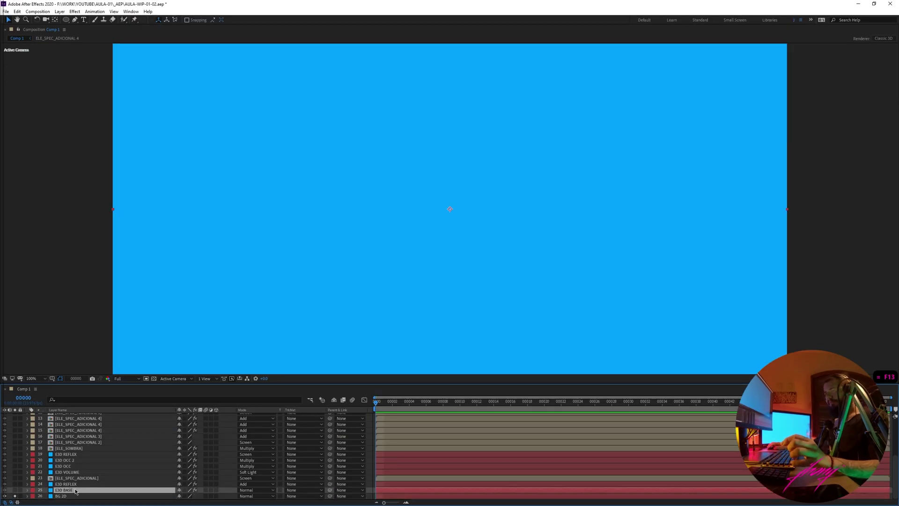
{"action": "key", "text": "ctrl+Down"}
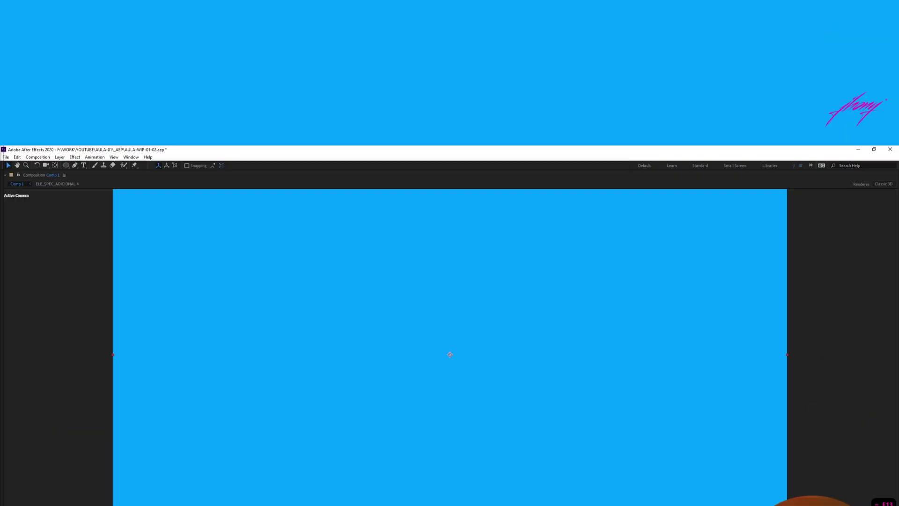
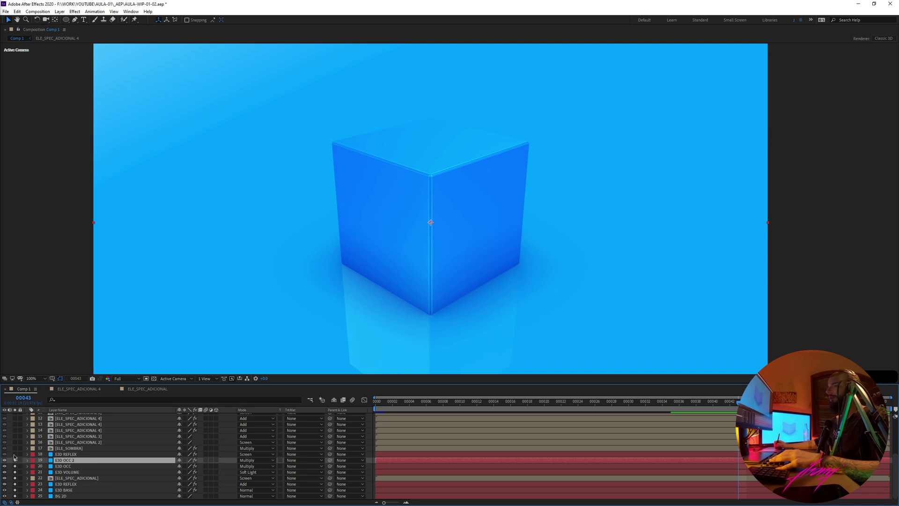
Solo the upper E3D REFLEX layer and ELE_SOMBRA to add them to the composite build-up
{"action": "left_click", "coordinate": [78, 455]}
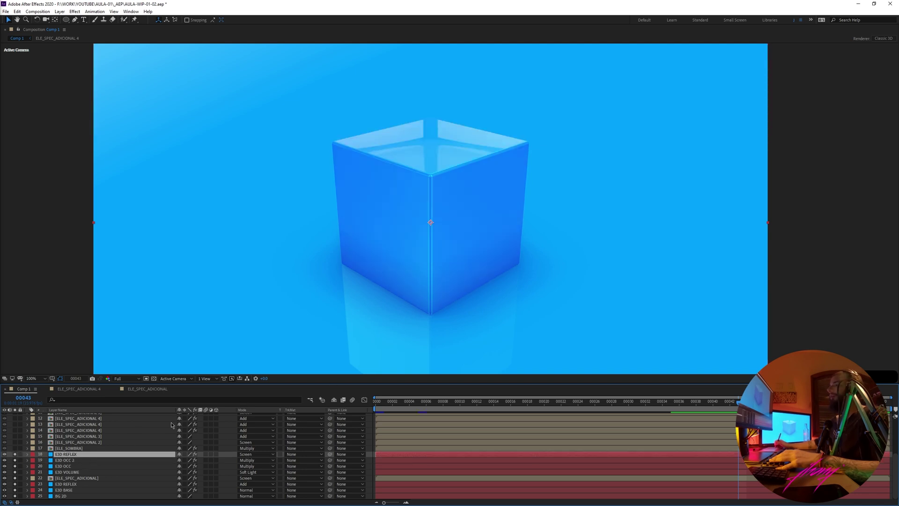
{"action": "left_click", "coordinate": [70, 449]}
{"action": "left_click", "coordinate": [15, 449]}
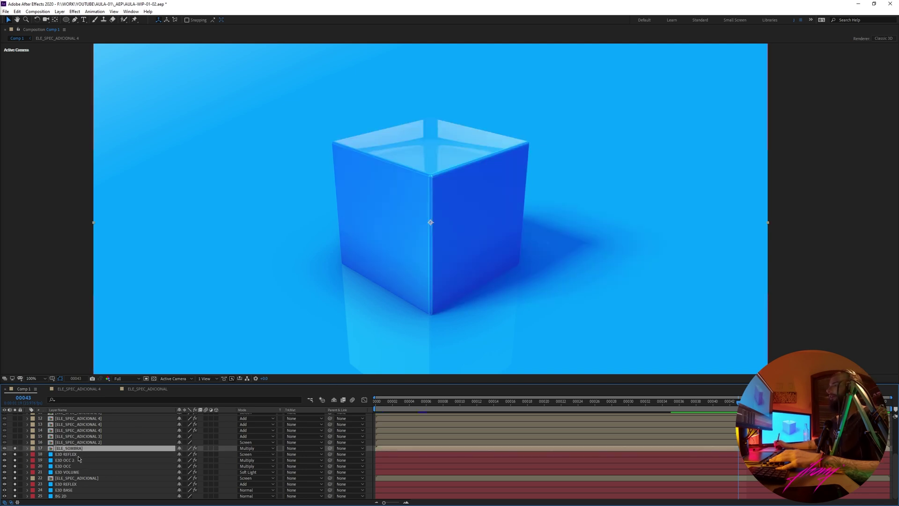
Examine the spot light shadow inside the ELE_SOMBRA precomp over time, and close the open precomps to return to Comp 1
{"action": "double_click", "coordinate": [75, 448]}
{"action": "mouse_move", "coordinate": [476, 410]}
{"action": "left_mouse_down"}
{"action": "mouse_move", "coordinate": [375, 412]}
{"action": "mouse_move", "coordinate": [533, 405]}
{"action": "mouse_move", "coordinate": [450, 405]}
{"action": "mouse_move", "coordinate": [460, 405]}
{"action": "left_mouse_up"}
{"action": "left_click", "coordinate": [96, 463]}
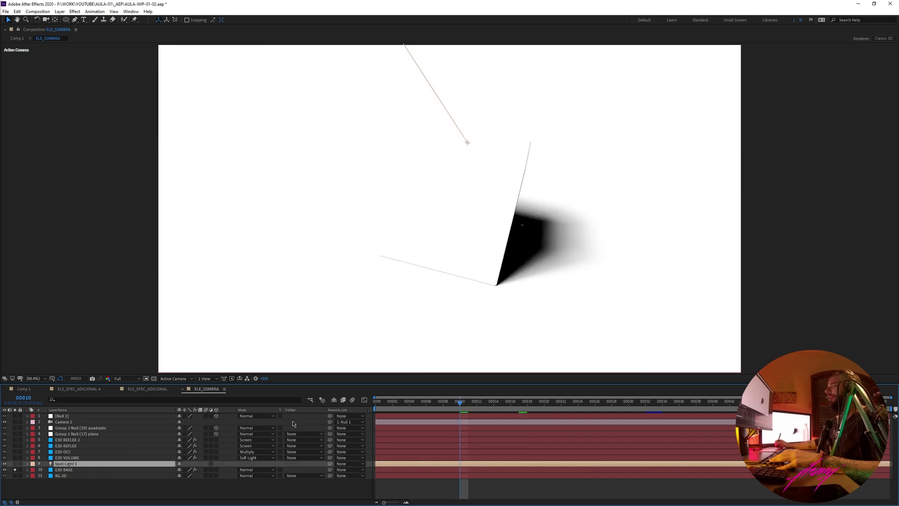
{"action": "left_click_drag", "start_coordinate": [482, 403], "coordinate": [540, 412]}
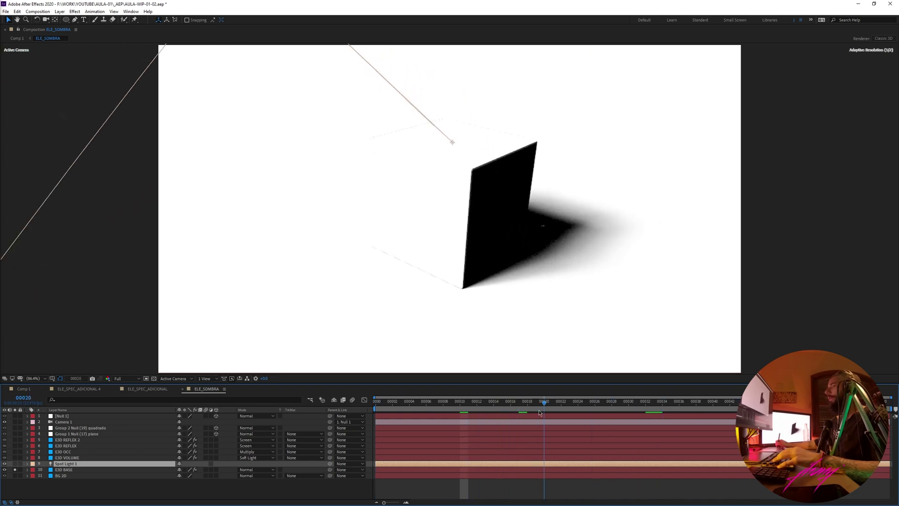
{"action": "key", "text": "ctrl+w"}
{"action": "key", "text": "ctrl+w"}
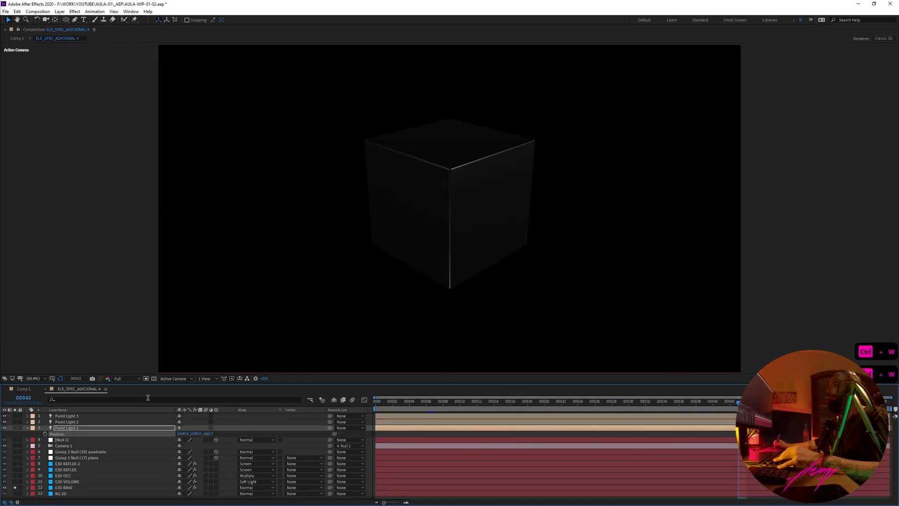
{"action": "key", "text": "ctrl+w"}
Compare ELE_SOMBRA with its effects disabled and its opacity at 100%, and restore the tinted shadow
{"action": "left_click", "coordinate": [68, 449]}
{"action": "left_click", "coordinate": [195, 449]}
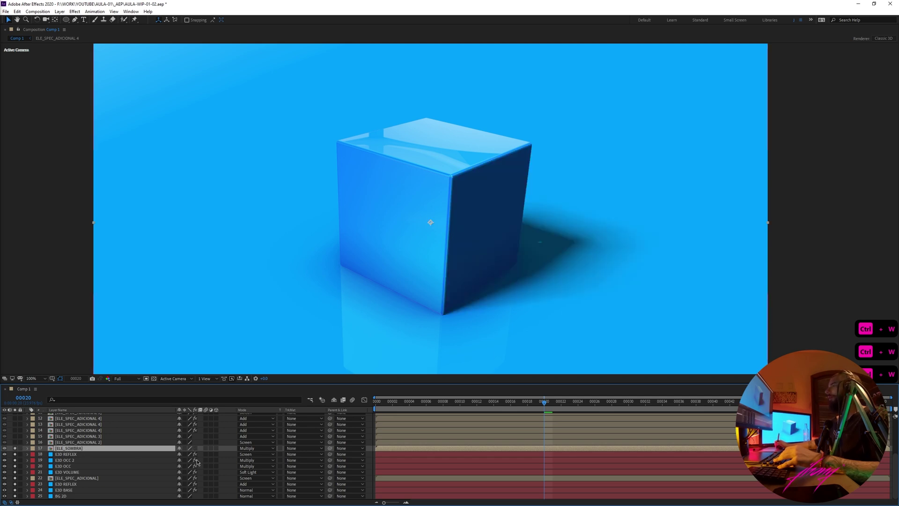
{"action": "key", "text": "t"}
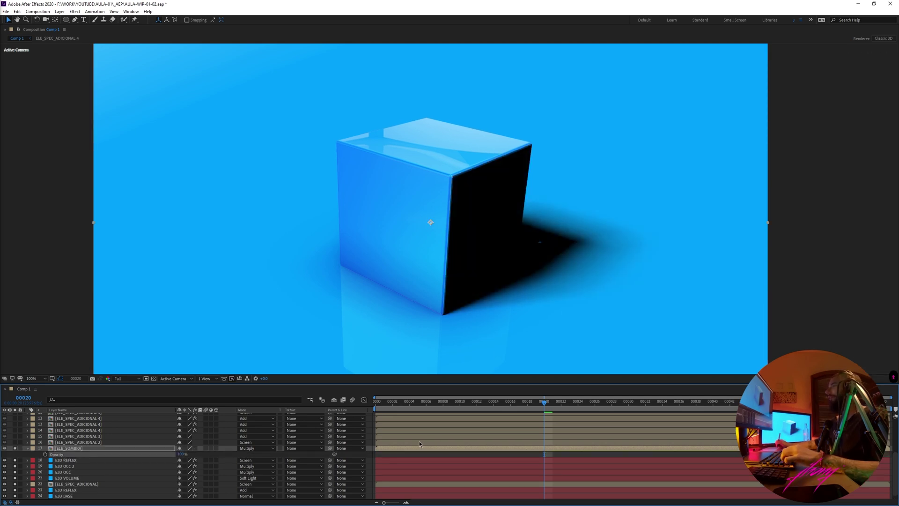
{"action": "key", "text": "ctrl+z"}
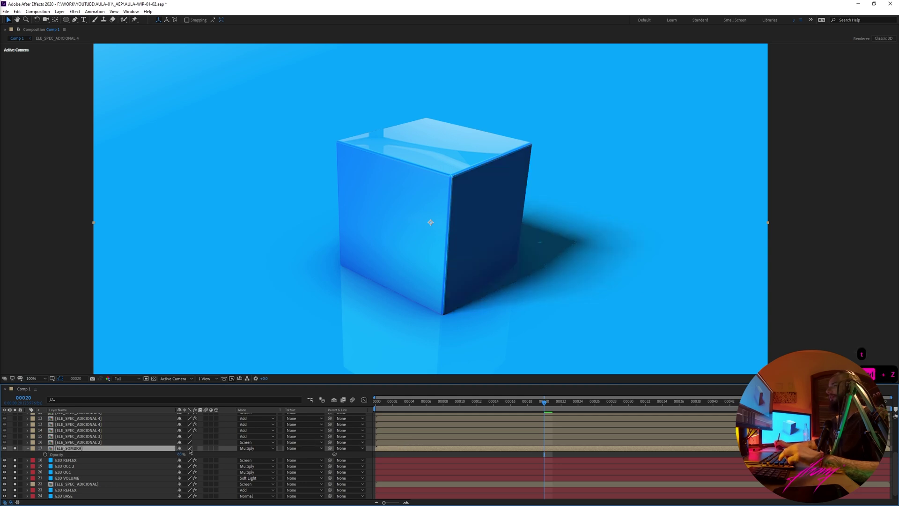
{"action": "left_click", "coordinate": [195, 449]}
{"action": "left_click", "coordinate": [196, 449]}
{"action": "key", "text": "ctrl+z"}
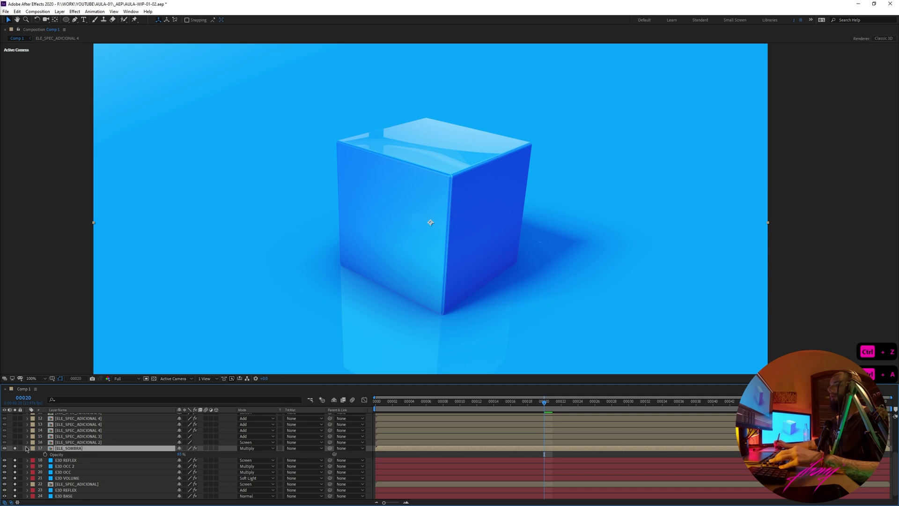
Solo ELE_SPEC_ADICIONAL 2, examine its light pass over time inside the precomp, and return to Comp 1
{"action": "key", "text": "ctrl+a"}
{"action": "left_click", "coordinate": [123, 442]}
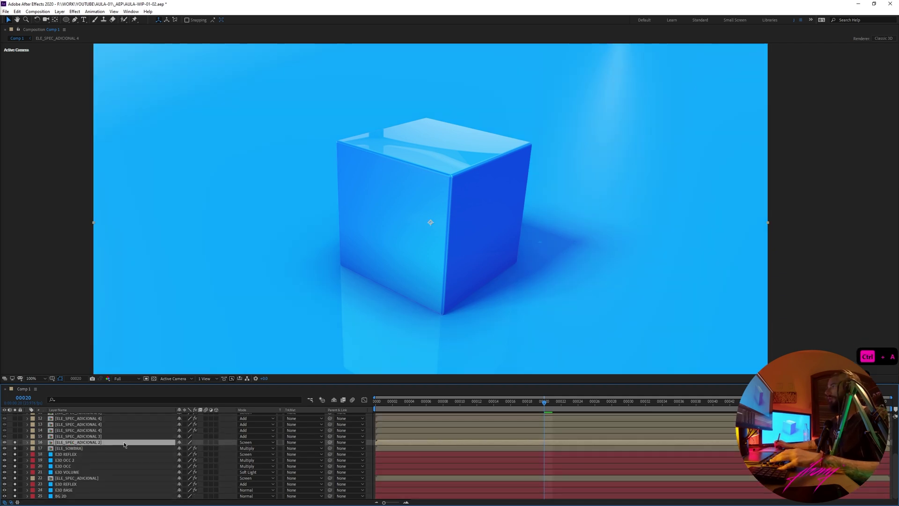
{"action": "double_click", "coordinate": [106, 442]}
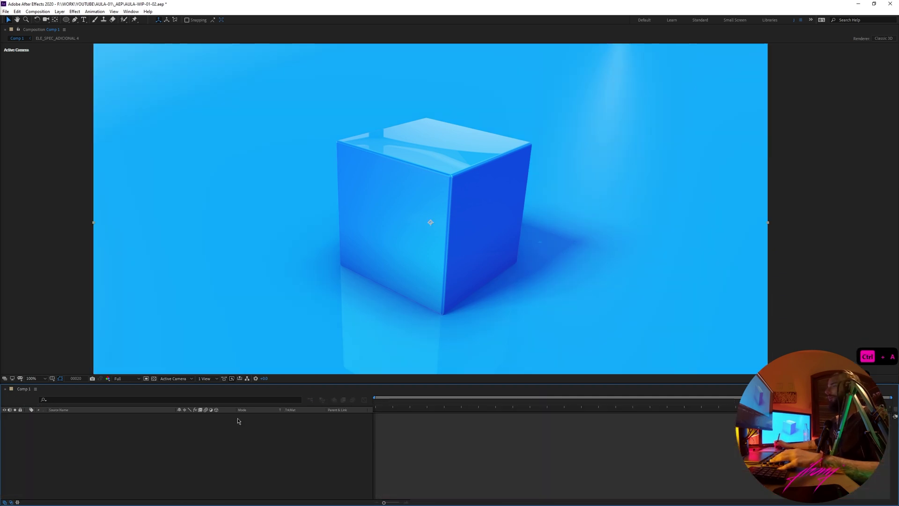
{"action": "left_click_drag", "start_coordinate": [403, 409], "coordinate": [727, 407]}
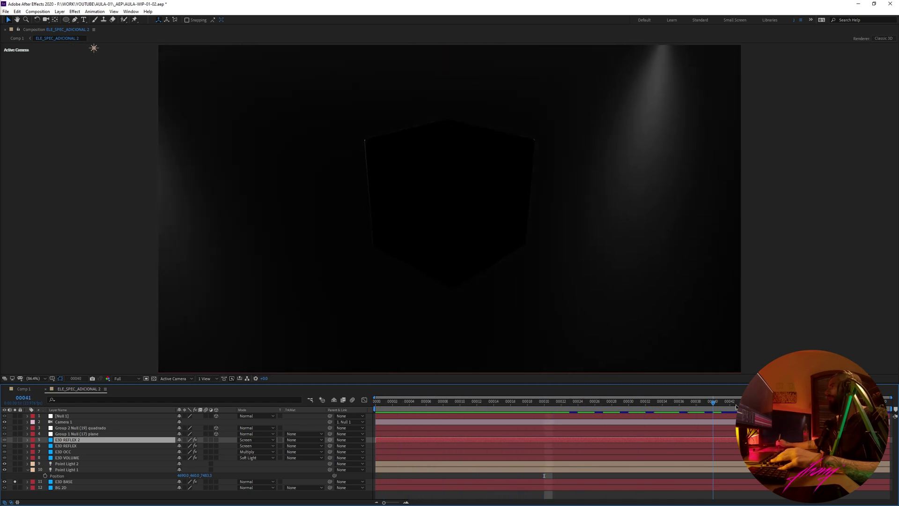
{"action": "left_click_drag", "start_coordinate": [656, 404], "coordinate": [674, 404]}
{"action": "key", "text": "ctrl+w"}
Solo ELE_SPEC_ADICIONAL 3, open its precomp and scrub through the specular pass with all layer properties collapsed
{"action": "left_click", "coordinate": [96, 436]}
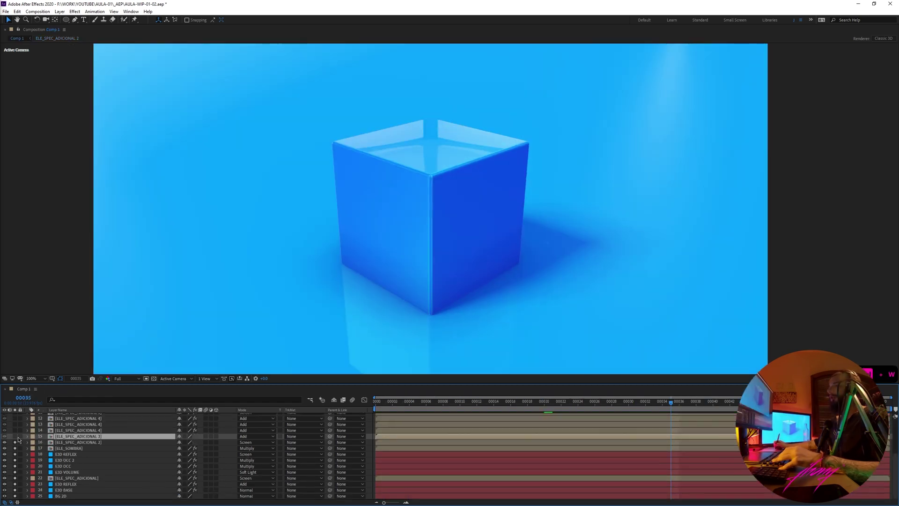
{"action": "left_click", "coordinate": [15, 436]}
{"action": "double_click", "coordinate": [94, 437]}
{"action": "left_click_drag", "start_coordinate": [448, 403], "coordinate": [493, 413]}
{"action": "key", "text": "ctrl+a"}
{"action": "key", "text": "u"}
{"action": "key", "text": "F2"}
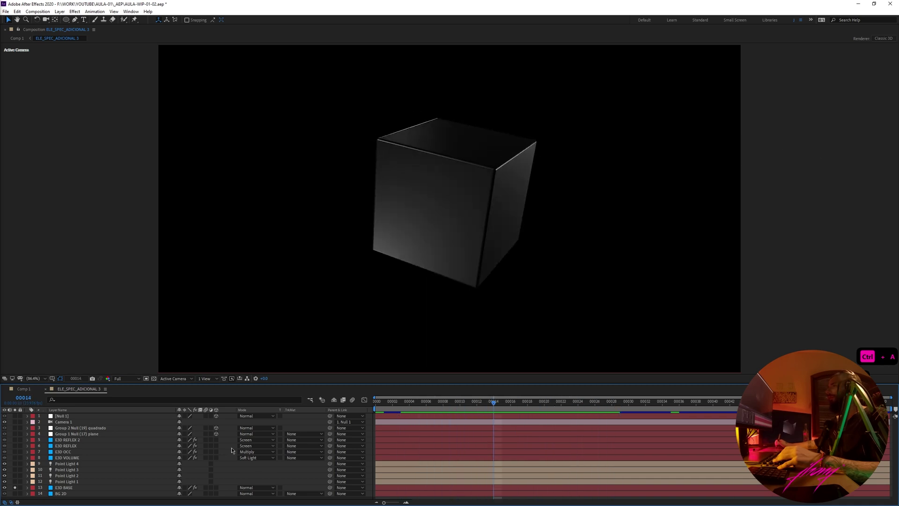
Inspect Point Light 3 and the scene from Custom View 1 at another frame, and close the ELE_SPEC_ADICIONAL 3 precomp
{"action": "left_click", "coordinate": [70, 465]}
{"action": "left_click", "coordinate": [71, 470]}
{"action": "key", "text": "Escape"}
{"action": "left_click_drag", "start_coordinate": [495, 404], "coordinate": [586, 409]}
{"action": "key", "text": "Escape"}
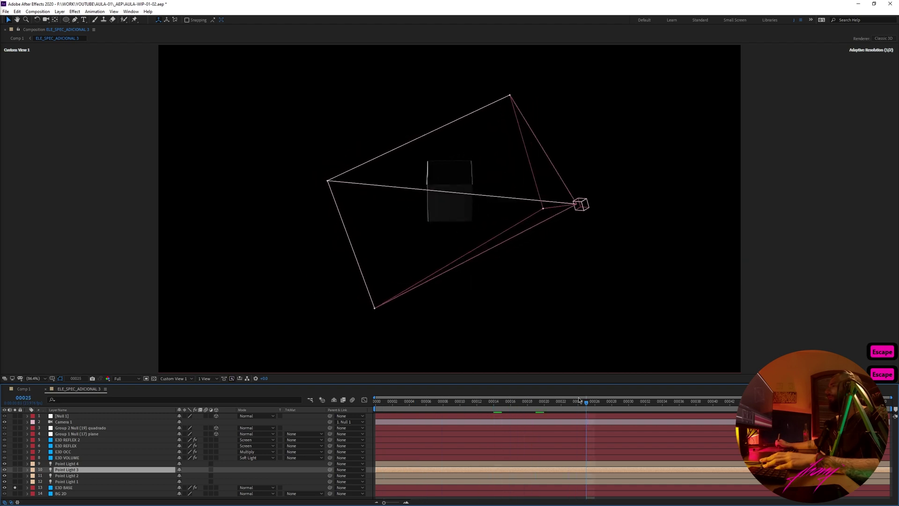
{"action": "key", "text": "ctrl+w"}
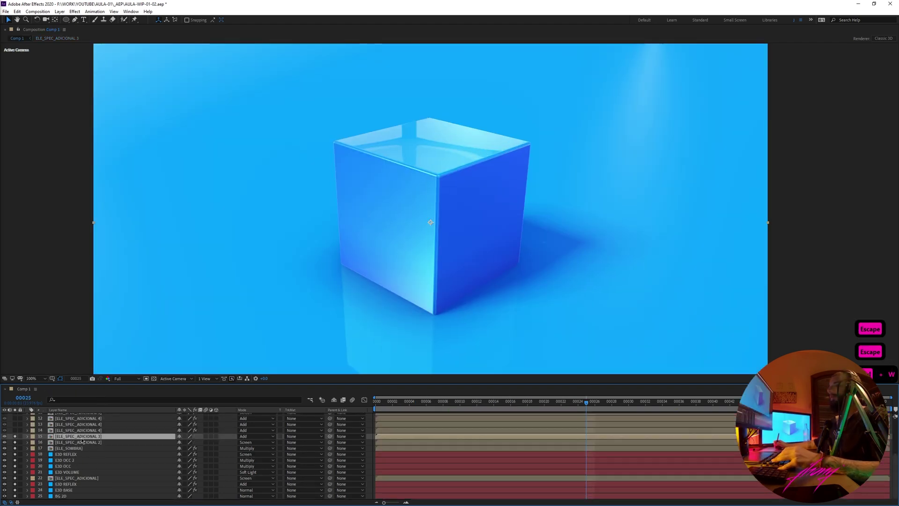
Open the ELE_SPEC_ADICIONAL 4 precomp to examine its point lights, collapsing the layer properties and clearing the selection
{"action": "left_click", "coordinate": [82, 430]}
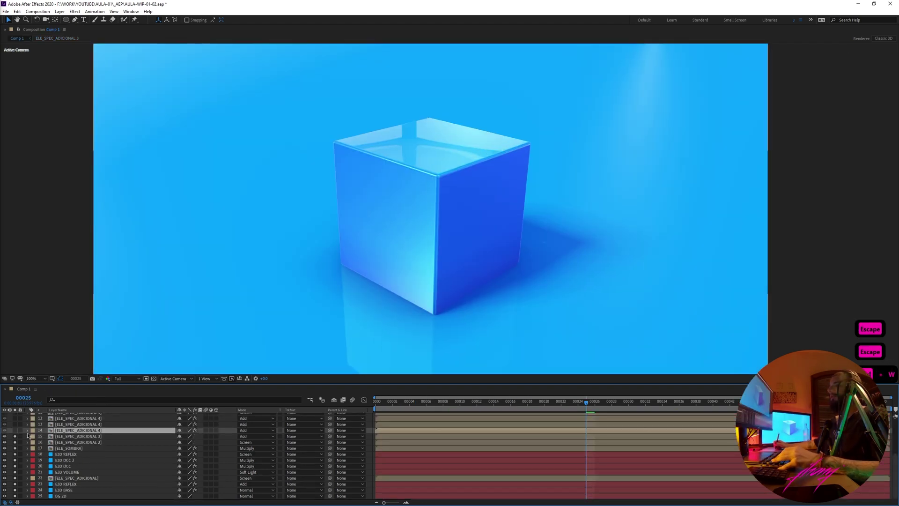
{"action": "double_click", "coordinate": [88, 432]}
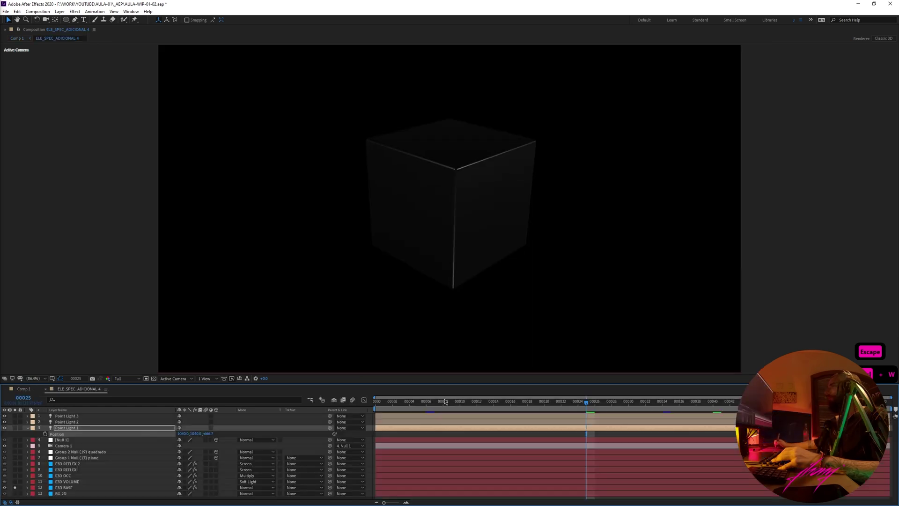
{"action": "left_click", "coordinate": [70, 430]}
{"action": "key", "text": "ctrl+a"}
{"action": "key", "text": "u"}
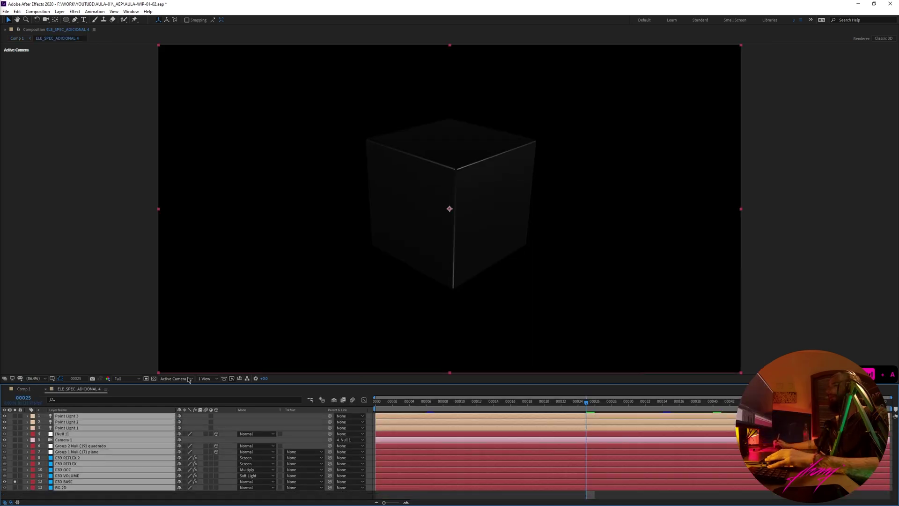
{"action": "key", "text": "F2"}
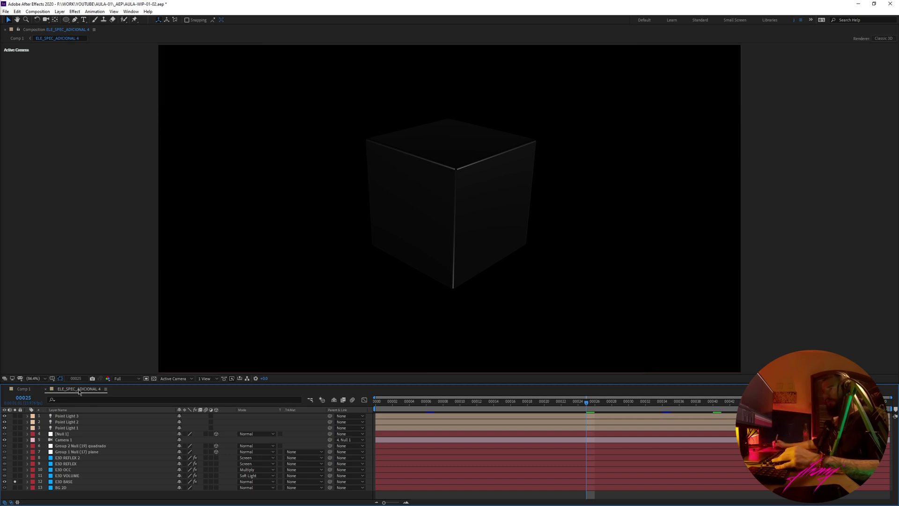
Close the ELE_SPEC_ADICIONAL 4 precomp and solo its remaining two copies and ELE_SPEC_ADICIONAL 5 in Comp 1
{"action": "key", "text": "ctrl+w"}
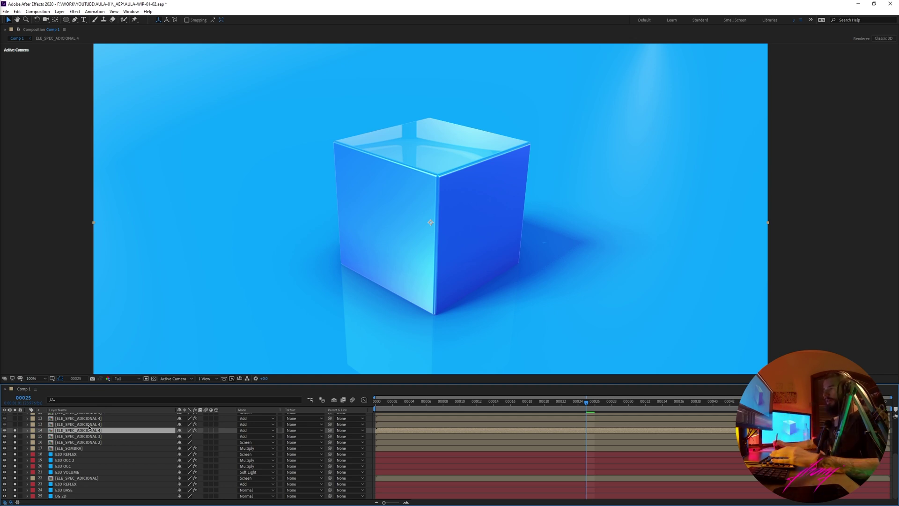
{"action": "left_click", "coordinate": [88, 424]}
{"action": "scroll", "coordinate": [27, 455], "scroll_direction": "up", "scroll_amount": 3}
{"action": "left_click", "coordinate": [14, 457]}
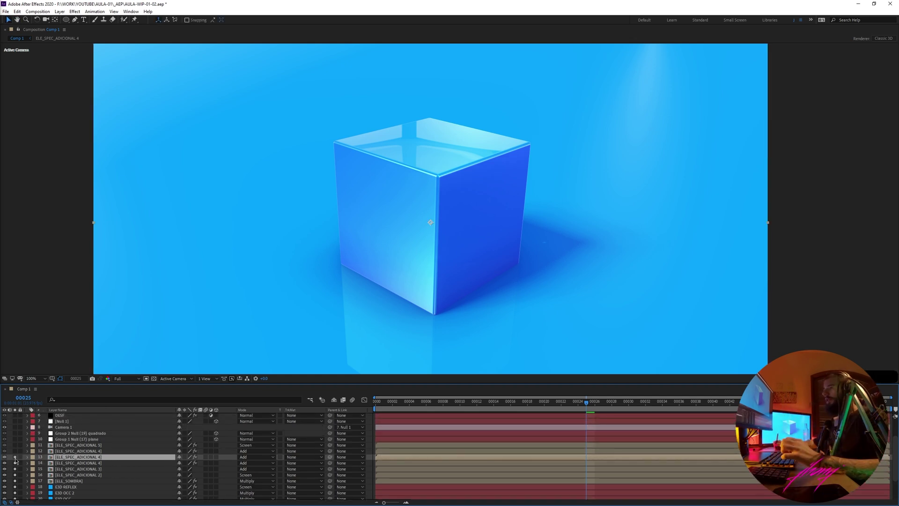
{"action": "left_click", "coordinate": [15, 452]}
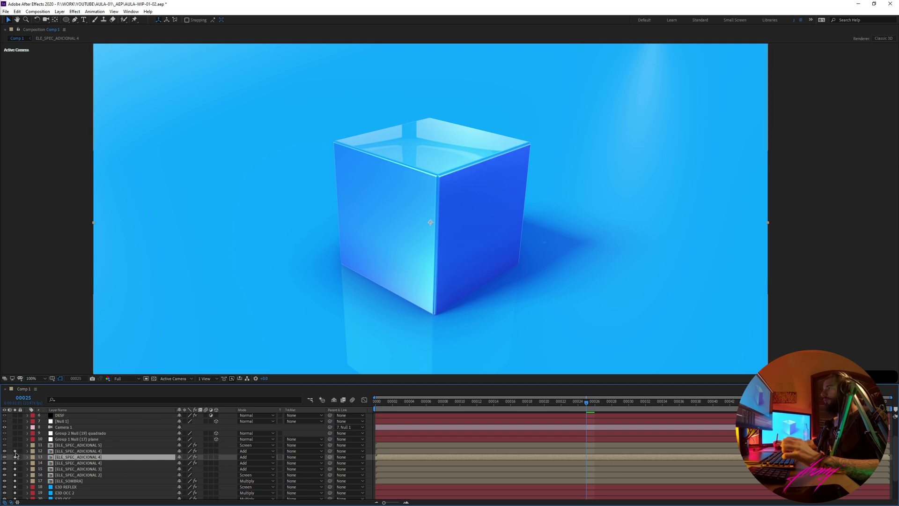
{"action": "left_click", "coordinate": [15, 447]}
Scrub through the ELE_SPEC_ADICIONAL 5 precomp, close it, and compare Comp 1 with and without that pass
{"action": "double_click", "coordinate": [77, 445]}
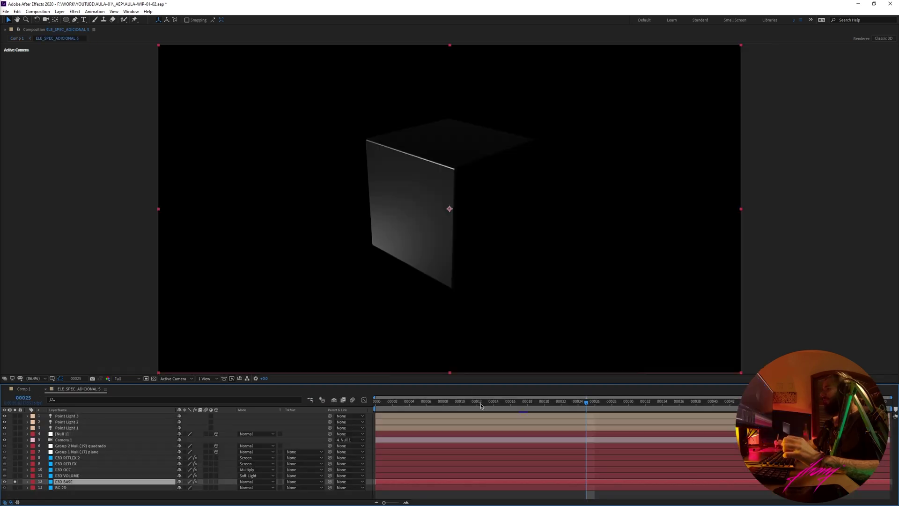
{"action": "left_click_drag", "start_coordinate": [481, 406], "coordinate": [748, 404]}
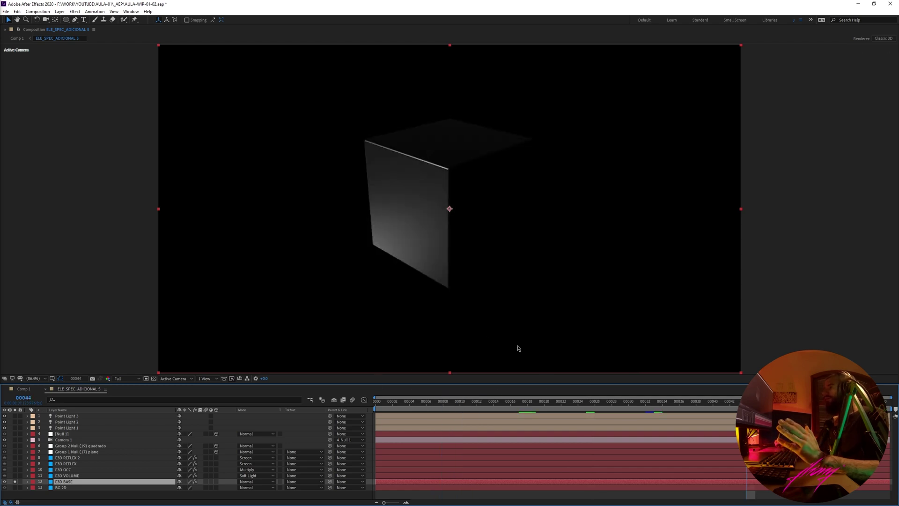
{"action": "left_click", "coordinate": [45, 389]}
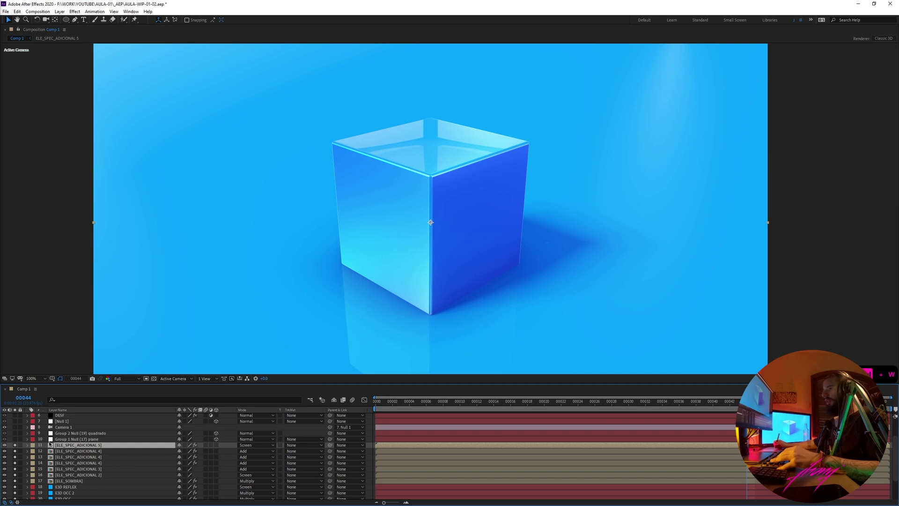
{"action": "left_click", "coordinate": [15, 446]}
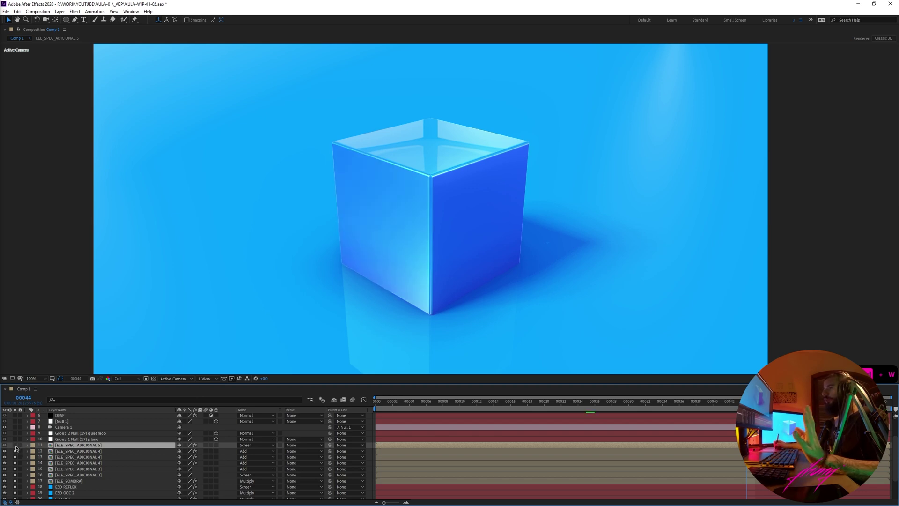
{"action": "left_click", "coordinate": [15, 446]}
Solo the two group nulls, Camera 1, Null 1 and the DESF adjustment layer, and select DESF
{"action": "left_click_drag", "start_coordinate": [15, 440], "coordinate": [15, 433]}
{"action": "left_click_drag", "start_coordinate": [65, 460], "coordinate": [64, 490]}
{"action": "left_click", "coordinate": [57, 445]}
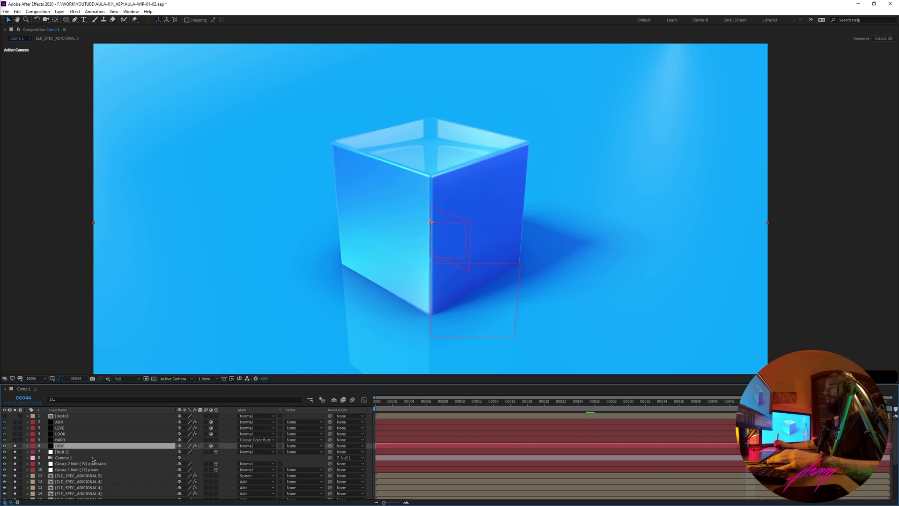
Compare the box edges at 200% magnification with and without the DESF blur layer
{"action": "key", "text": "ctrl+equal"}
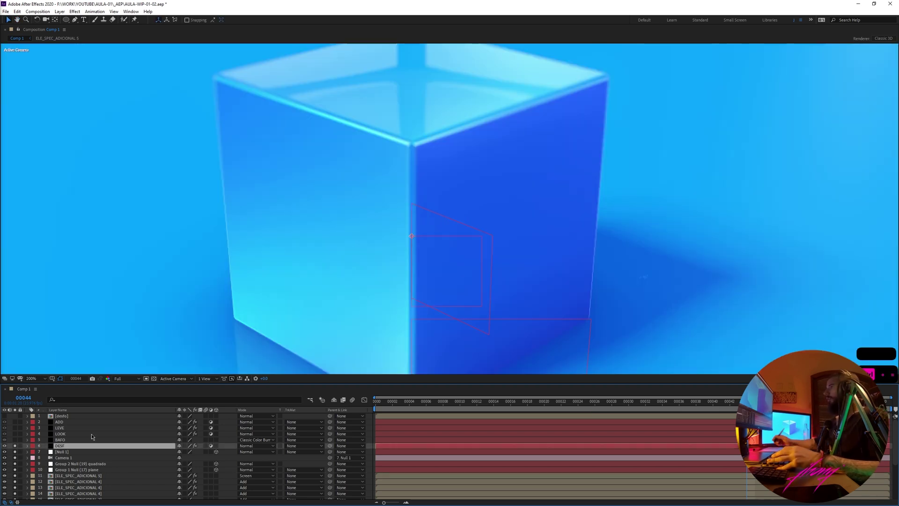
{"action": "left_click", "coordinate": [15, 446]}
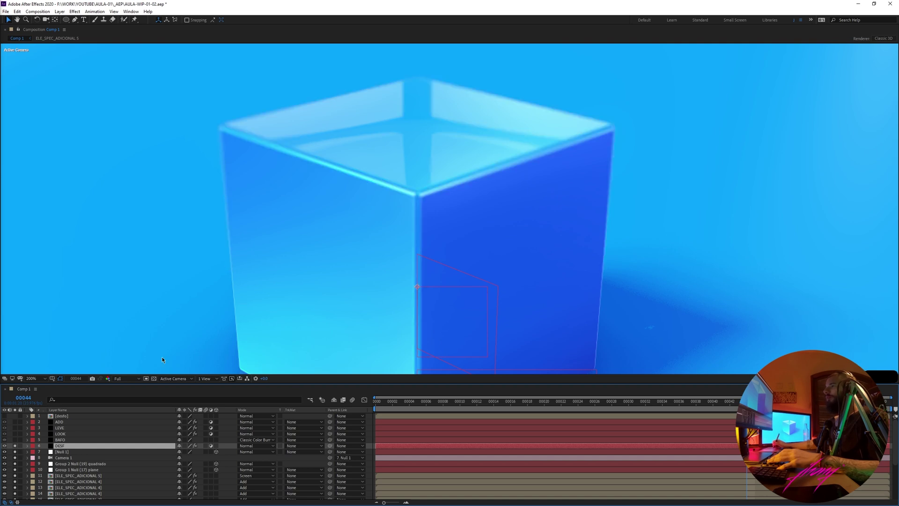
{"action": "left_click", "coordinate": [15, 446]}
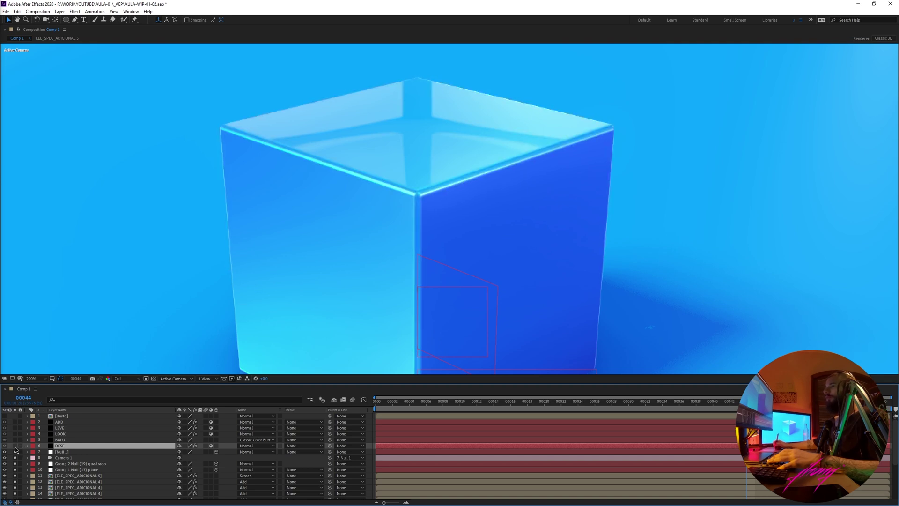
{"action": "left_click", "coordinate": [14, 446]}
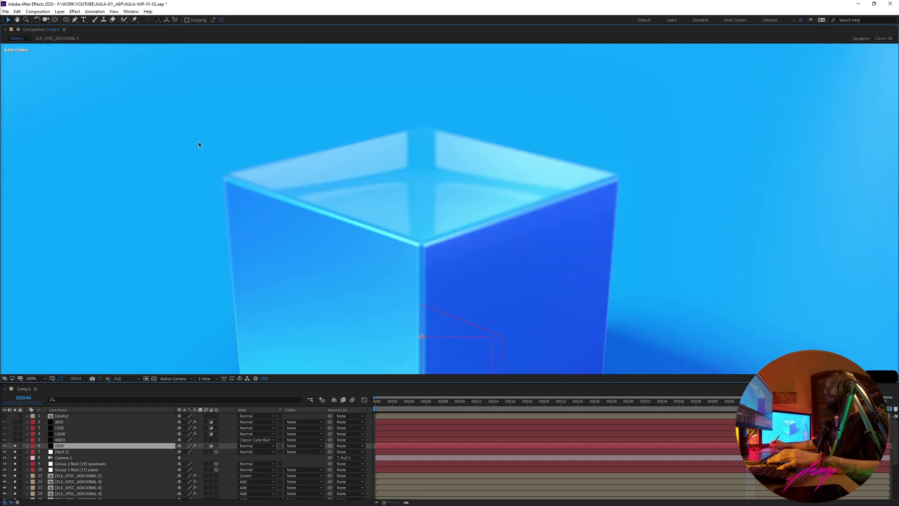
{"action": "left_click", "coordinate": [15, 447]}
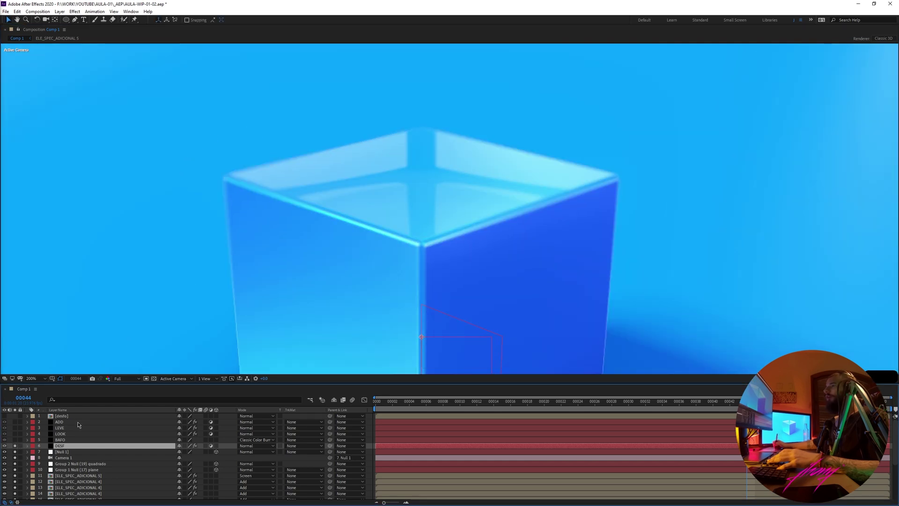
Open the desfo precomp, scrub through its black-and-white noise map, check for keyframes, and close the precomp
{"action": "double_click", "coordinate": [61, 416]}
{"action": "left_click", "coordinate": [424, 403]}
{"action": "left_click_drag", "start_coordinate": [424, 404], "coordinate": [604, 401]}
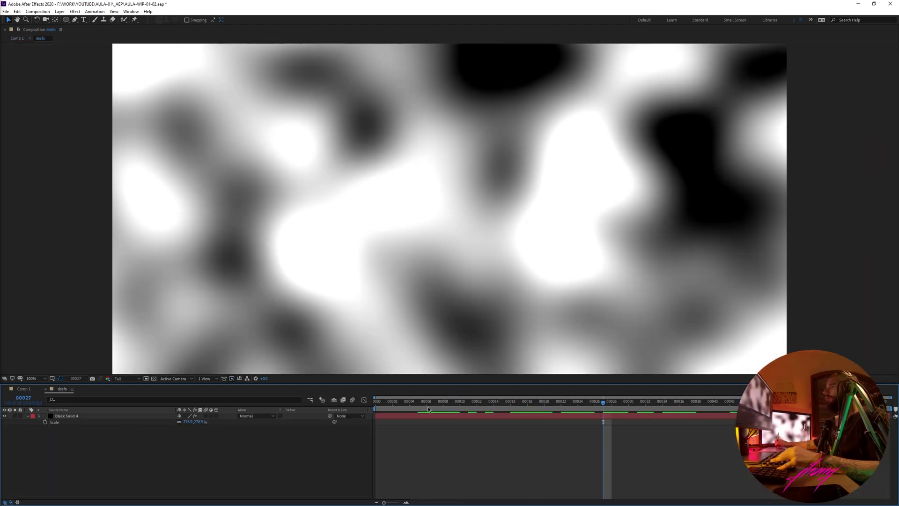
{"action": "key", "text": "ctrl+a"}
{"action": "key", "text": "u"}
{"action": "left_click", "coordinate": [69, 463]}
{"action": "key", "text": "ctrl+w"}
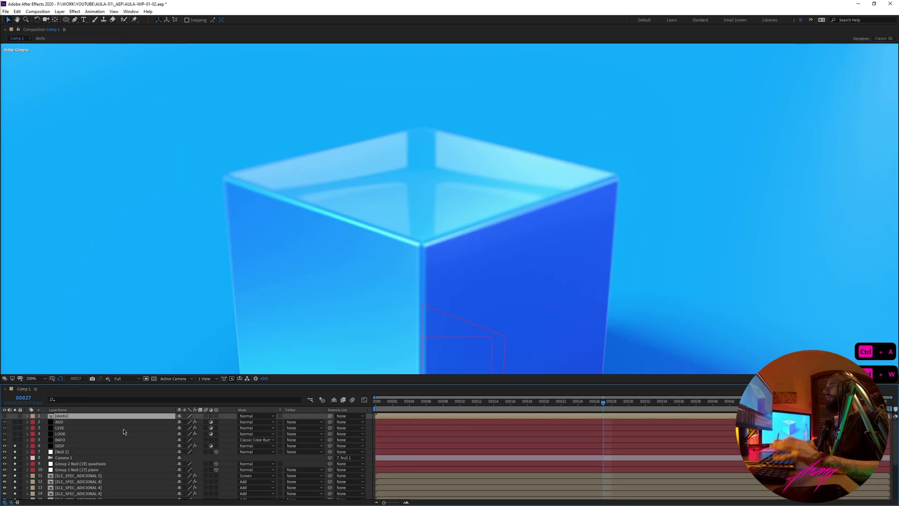
Scrub Comp 1 to frame 36 to check the blur and return the viewer to 100% magnification
{"action": "left_click_drag", "start_coordinate": [615, 403], "coordinate": [680, 402]}
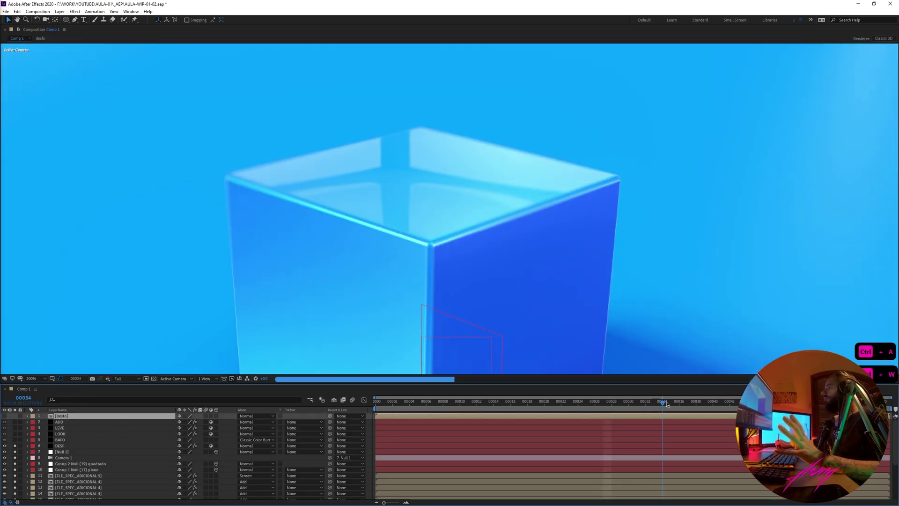
{"action": "left_click", "coordinate": [32, 378]}
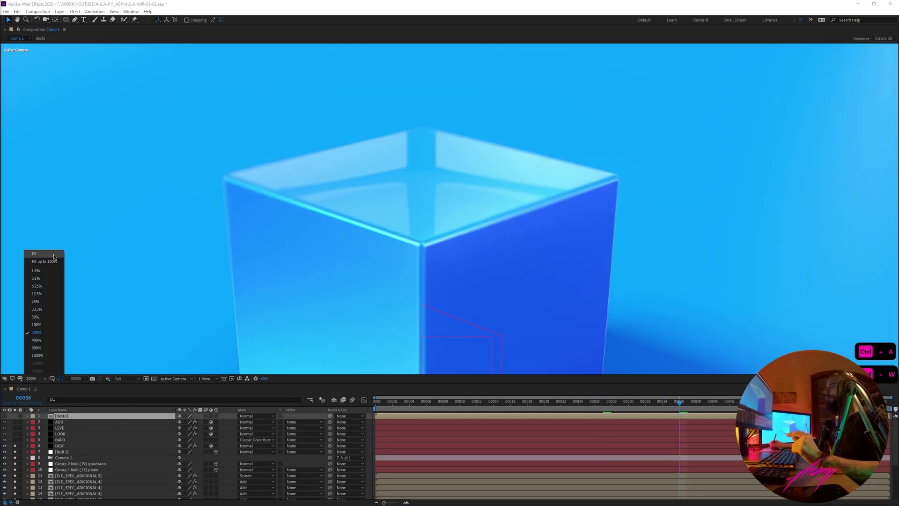
{"action": "left_click", "coordinate": [34, 253]}
{"action": "left_click", "coordinate": [32, 379]}
{"action": "left_click", "coordinate": [36, 324]}
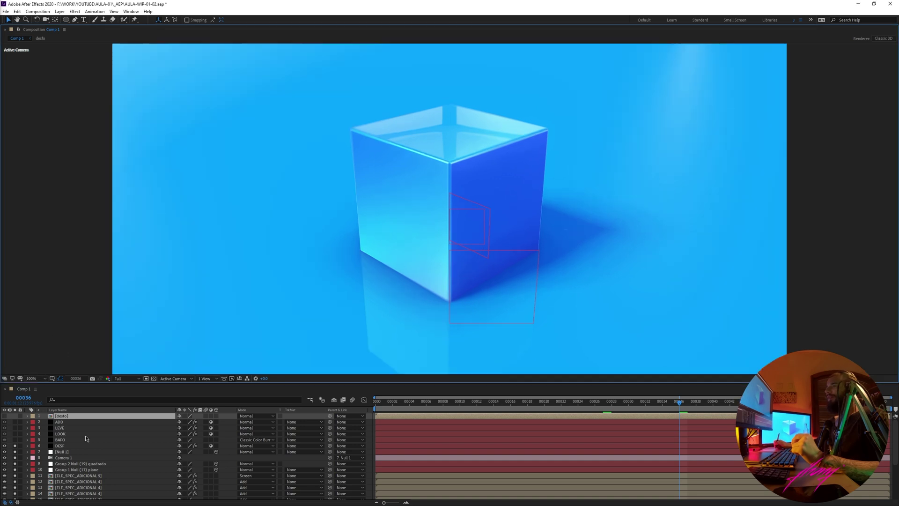
Solo the BAFO vignette layer and compare its Normal blending with Classic Color Burn, keeping Classic Color Burn
{"action": "left_click", "coordinate": [70, 441]}
{"action": "left_click", "coordinate": [15, 440]}
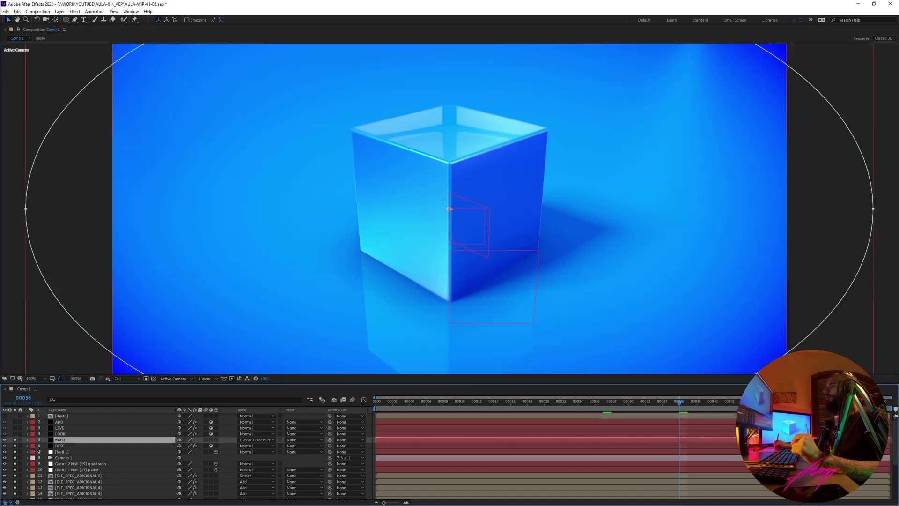
{"action": "left_click", "coordinate": [253, 439]}
{"action": "left_click", "coordinate": [271, 126]}
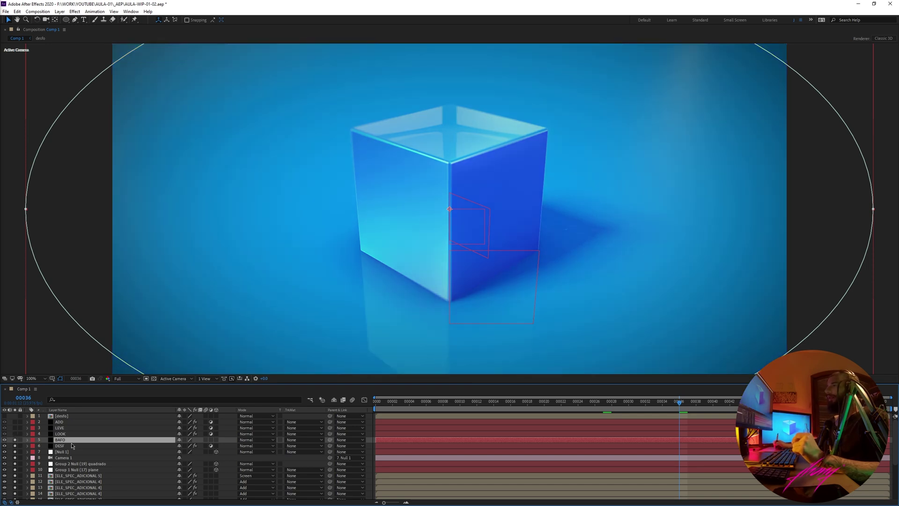
{"action": "left_click_drag", "start_coordinate": [189, 325], "coordinate": [192, 257]}
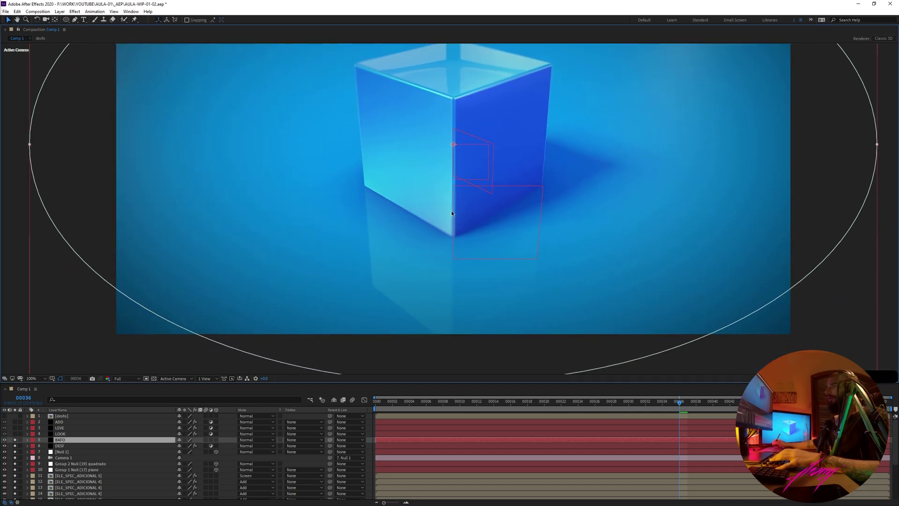
{"action": "left_click_drag", "start_coordinate": [371, 191], "coordinate": [307, 267]}
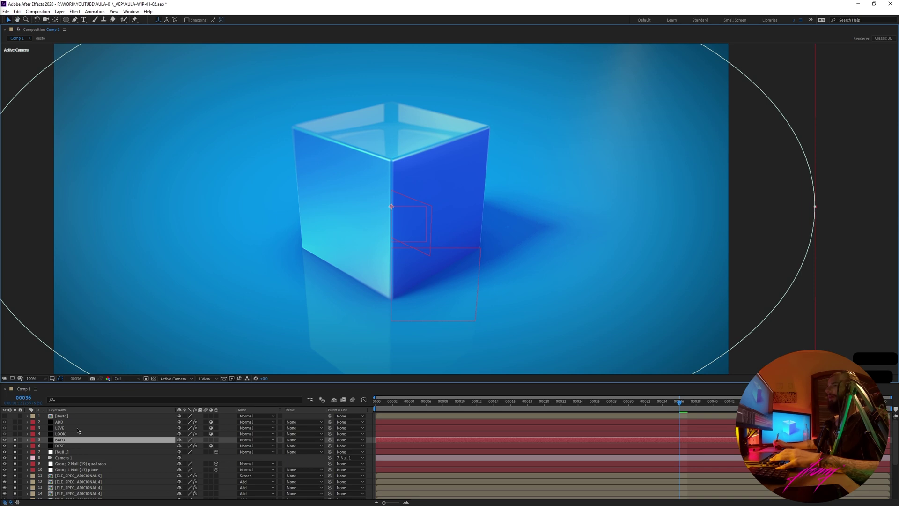
{"action": "left_click", "coordinate": [255, 439]}
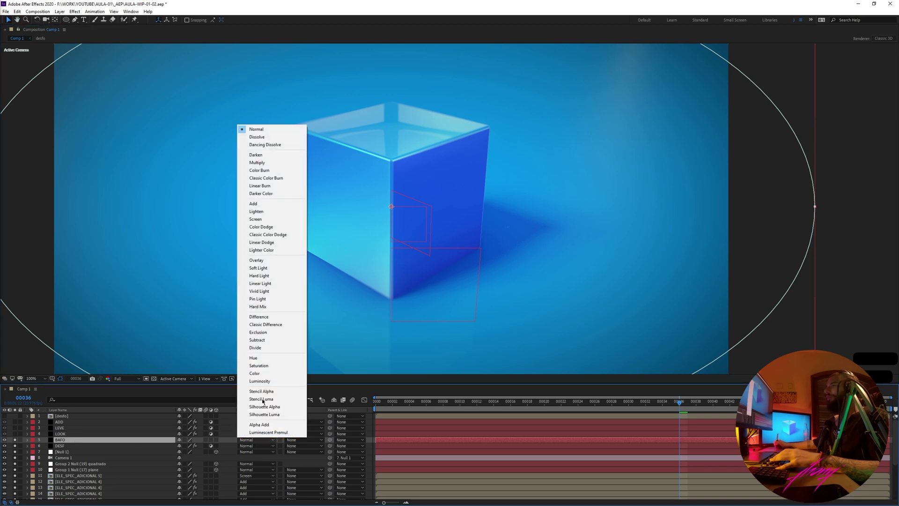
{"action": "left_click", "coordinate": [279, 179]}
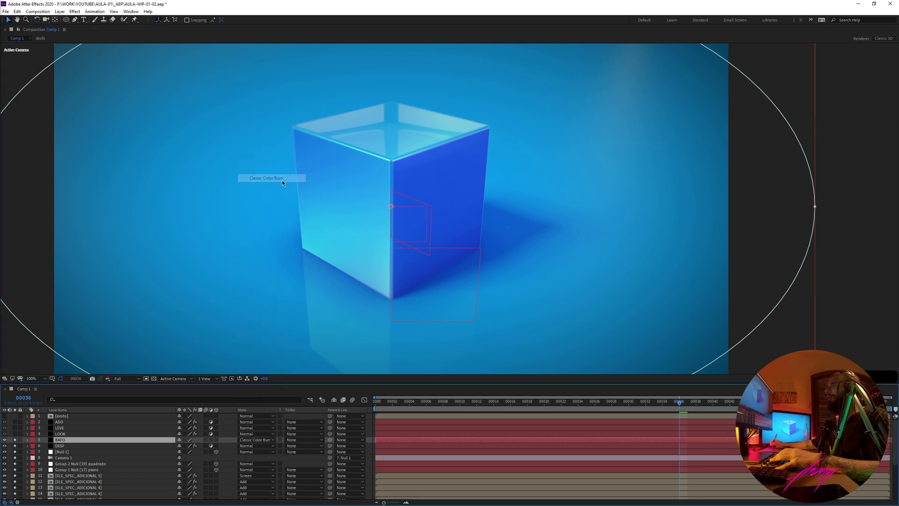
Fit the composition in the viewer, hide the mask outline, and compare the image with and without the BAFO vignette
{"action": "key", "text": "shift+slash"}
{"action": "left_click", "coordinate": [5, 440]}
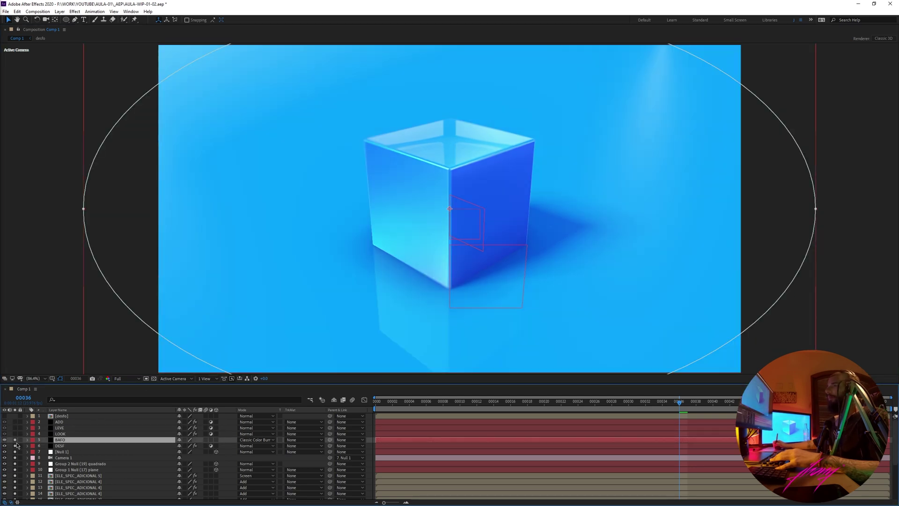
{"action": "left_click", "coordinate": [5, 439]}
{"action": "left_click", "coordinate": [61, 379]}
{"action": "left_click", "coordinate": [15, 441]}
{"action": "left_click", "coordinate": [16, 441]}
{"action": "left_click", "coordinate": [15, 441]}
{"action": "left_click", "coordinate": [16, 441]}
{"action": "left_click", "coordinate": [15, 441]}
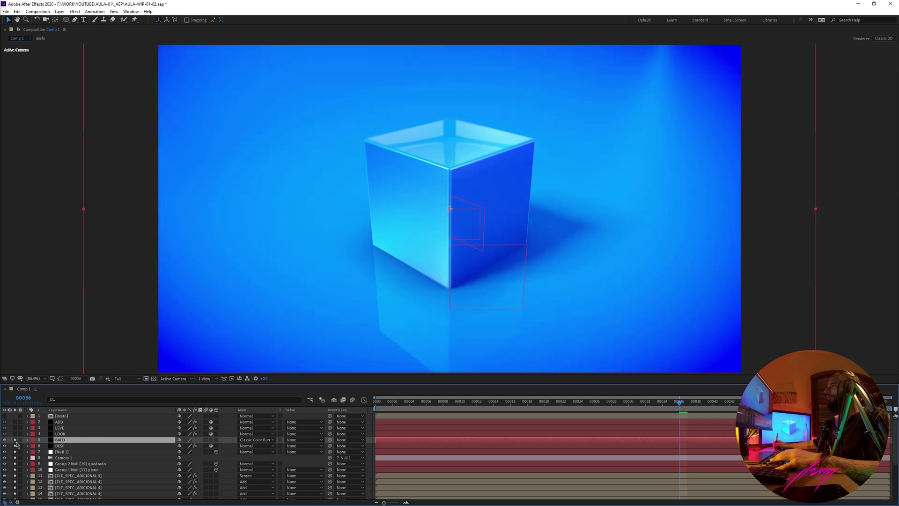
{"action": "left_click", "coordinate": [16, 441]}
{"action": "left_click", "coordinate": [16, 441]}
Solo the LOOK and LEVE adjustment layers and compare the image with LOOK off and on
{"action": "left_click", "coordinate": [15, 434]}
{"action": "left_click", "coordinate": [15, 428]}
{"action": "key", "text": "slash"}
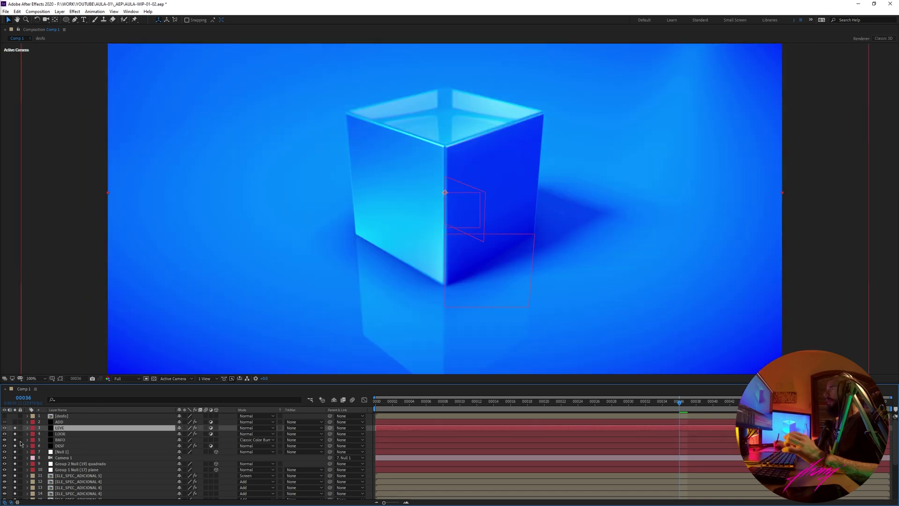
{"action": "left_click", "coordinate": [15, 433]}
{"action": "left_click", "coordinate": [16, 434]}
Select the ADD adjustment layer, examine its Add Grain effect settings, and save the project
{"action": "left_click", "coordinate": [58, 422]}
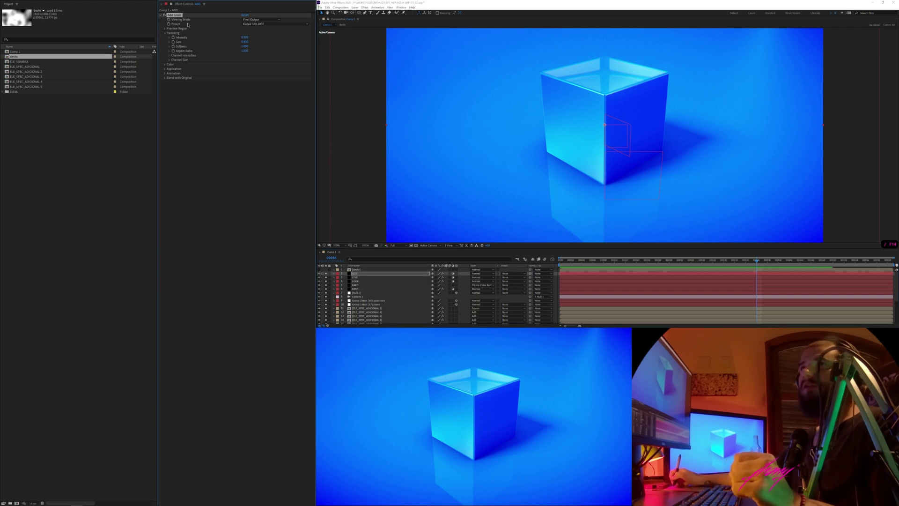
{"action": "left_click", "coordinate": [175, 15]}
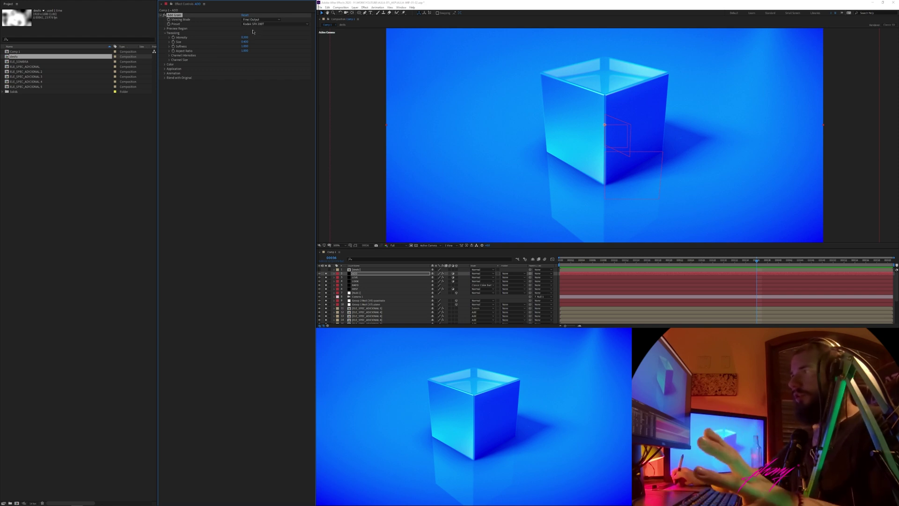
{"action": "left_click", "coordinate": [360, 274]}
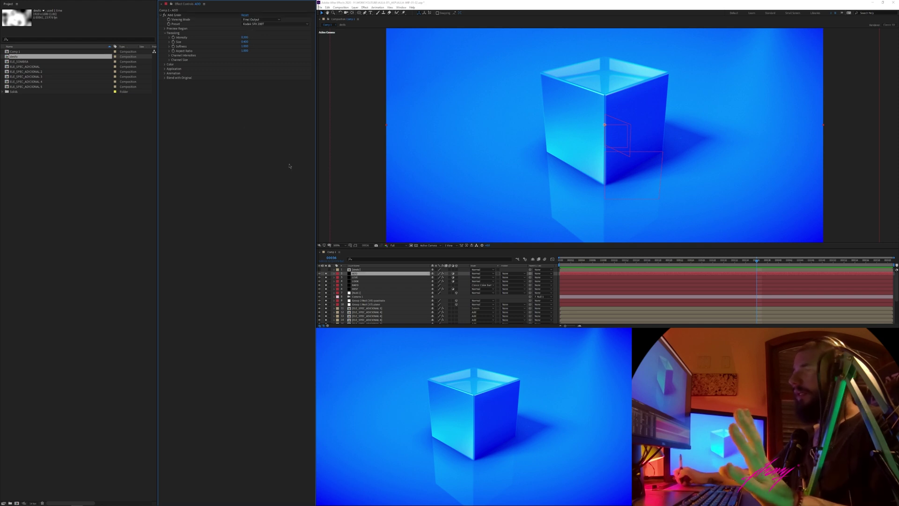
{"action": "left_click", "coordinate": [360, 273]}
{"action": "left_click", "coordinate": [359, 281]}
{"action": "left_click", "coordinate": [358, 274]}
{"action": "key", "text": "ctrl+s"}
Inspect the grain close up around the box with and without the ADD layer, return to 100% magnification, and save the project
{"action": "key", "text": "ctrl+equal"}
{"action": "key", "text": "ctrl+equal"}
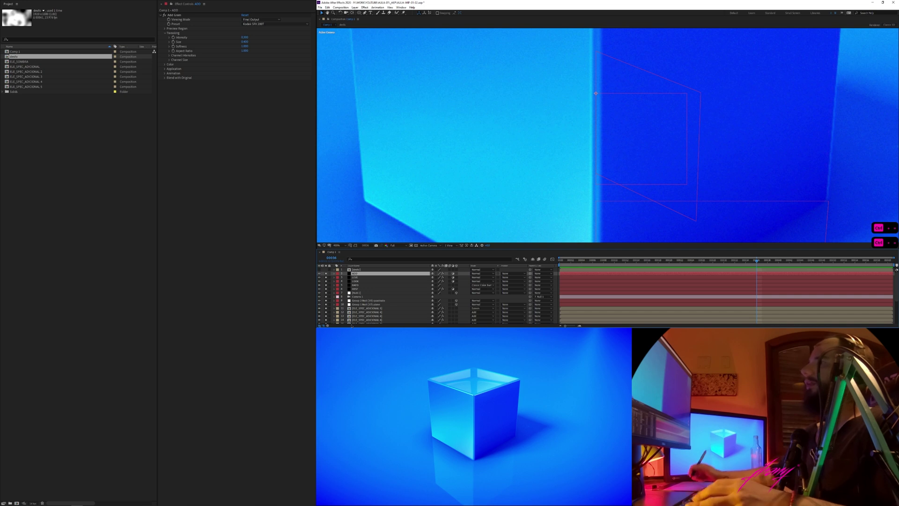
{"action": "left_click_drag", "start_coordinate": [531, 36], "coordinate": [576, 187]}
{"action": "left_click_drag", "start_coordinate": [532, 54], "coordinate": [554, 153]}
{"action": "left_click_drag", "start_coordinate": [518, 212], "coordinate": [523, 166]}
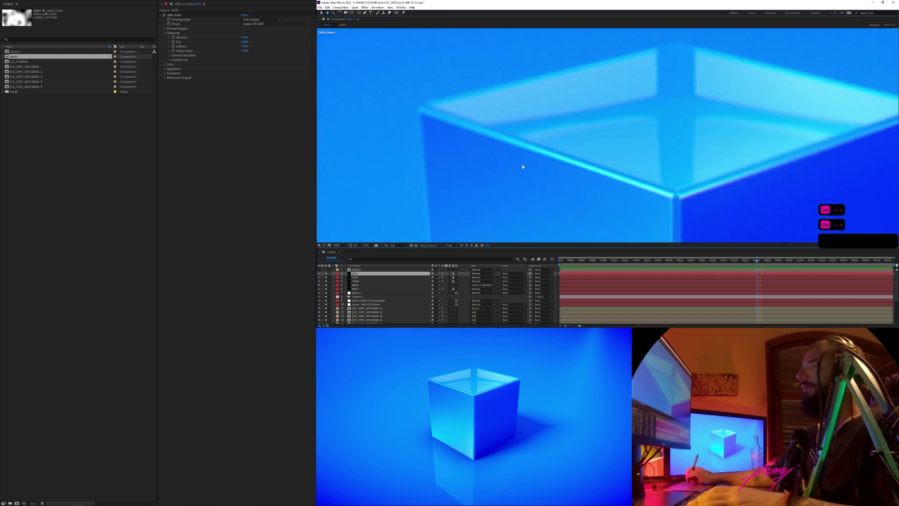
{"action": "left_click", "coordinate": [358, 274]}
{"action": "key", "text": "ctrl+minus"}
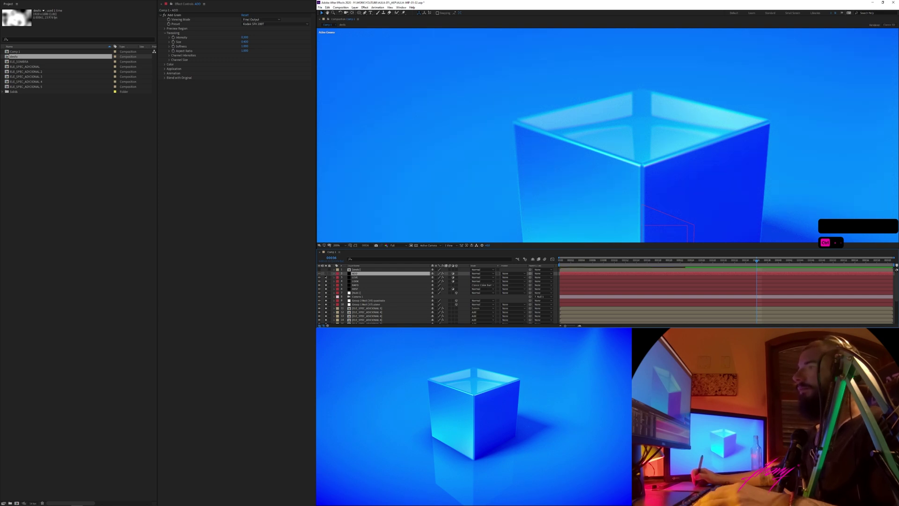
{"action": "left_click", "coordinate": [326, 274]}
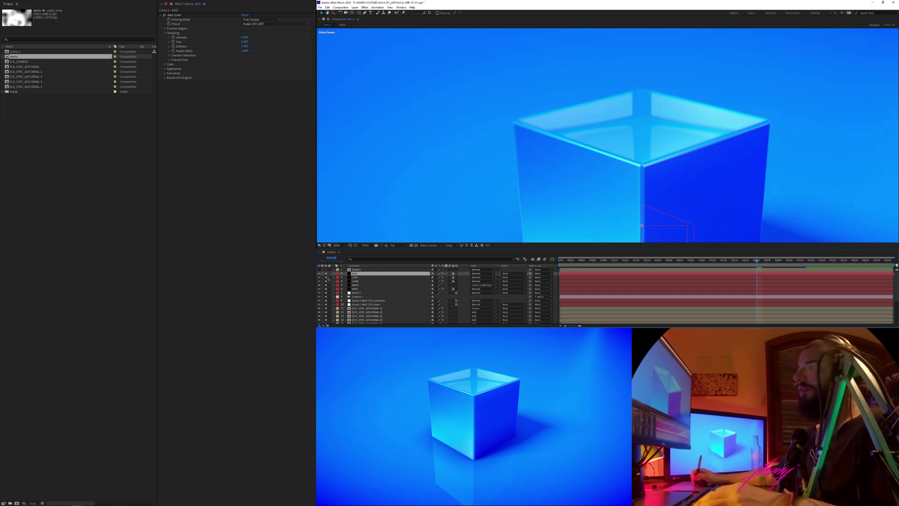
{"action": "left_click", "coordinate": [336, 245]}
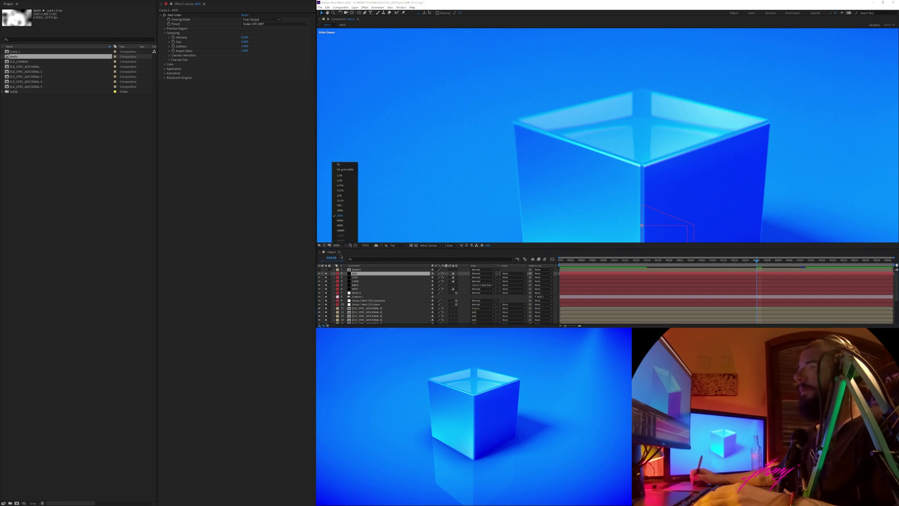
{"action": "left_click", "coordinate": [346, 210]}
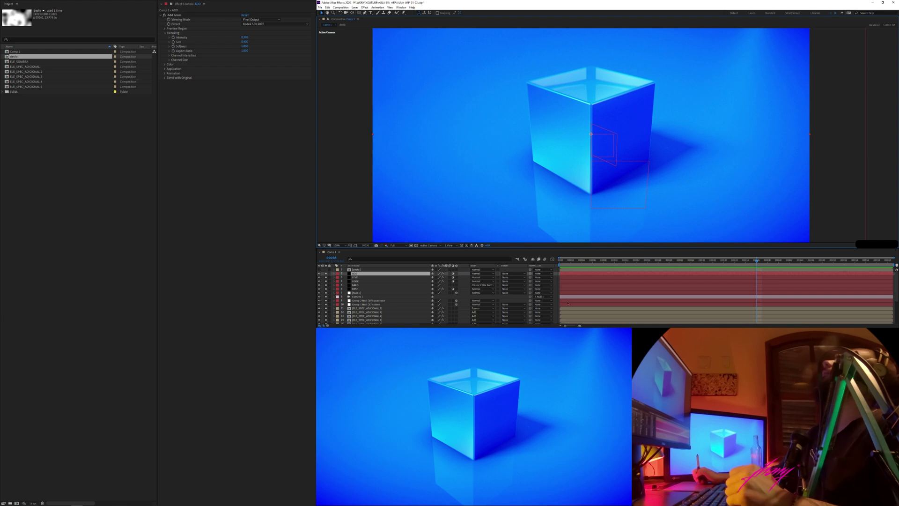
{"action": "key", "text": "ctrl+s"}
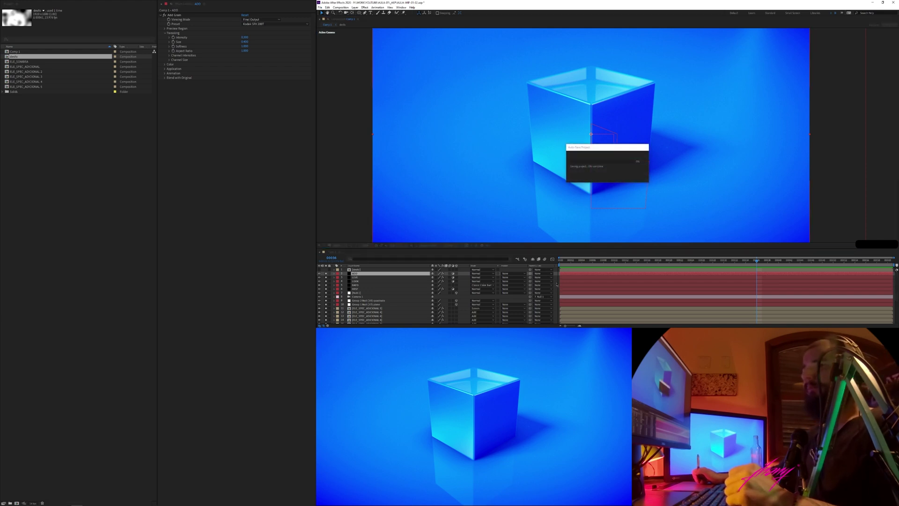